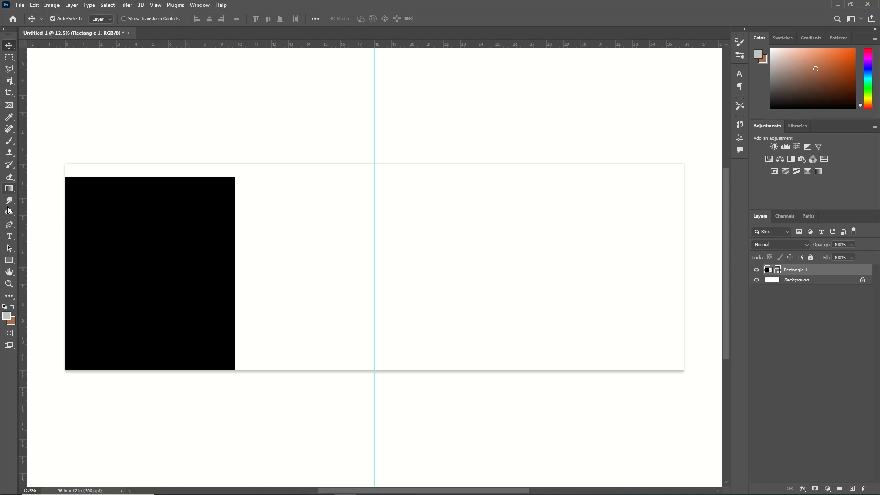
Step: Draw a closed Pen tool shape covering the black rectangle's lower part, with a concave curved top edge and extending past the canvas's bottom edge
left_click(10, 224)
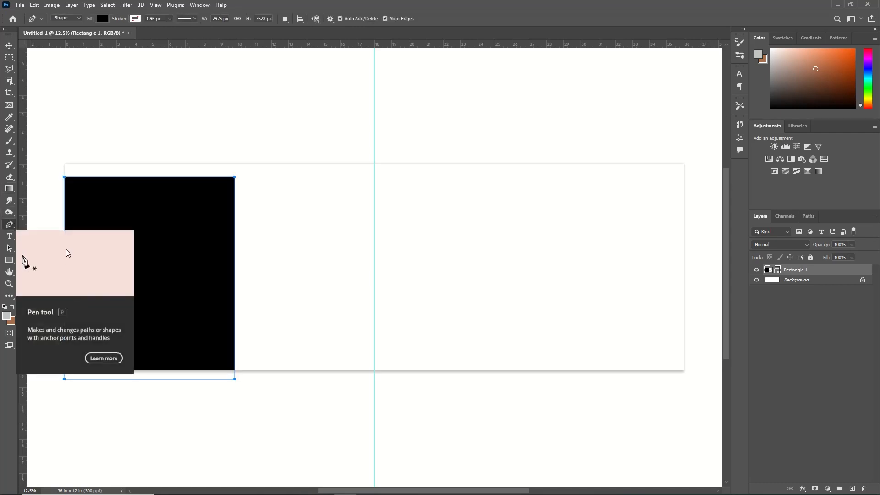
key("Escape")
left_click(52, 271)
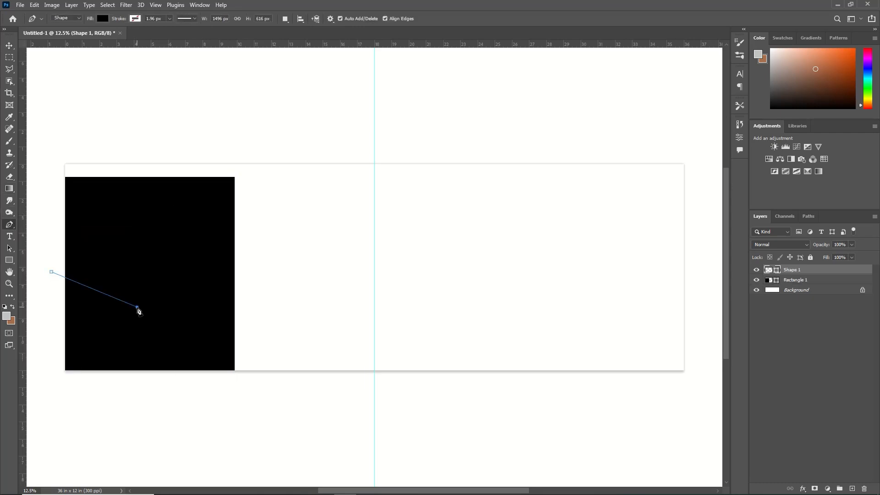
left_click_drag(137, 306, 186, 307)
left_click(250, 269)
left_click(240, 390)
left_click(129, 401)
left_click(49, 373)
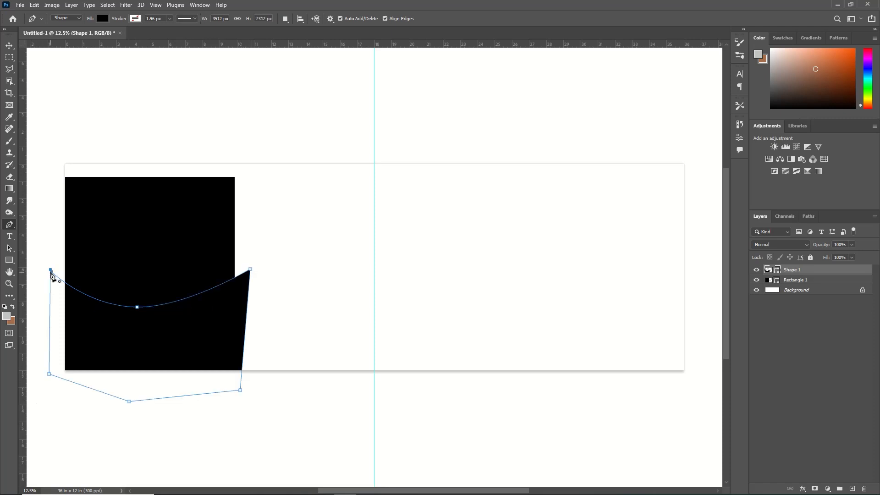
Step: Change the curved shape's fill to a muted grey-brown
double_click(778, 272)
left_click(711, 386)
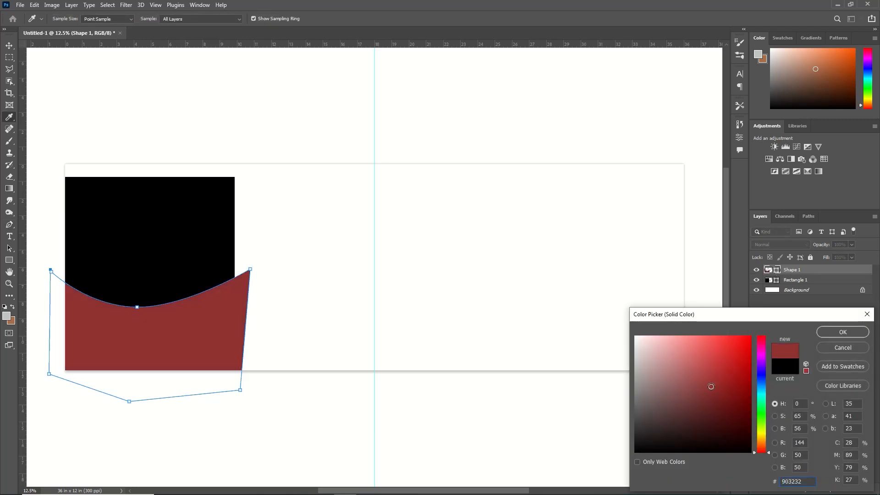
left_click(644, 391)
left_click(843, 331)
Step: Duplicate the curved shape, fill the copy with white (ffffff), and place it beneath the original in the layer order
key("ctrl+j")
double_click(768, 269)
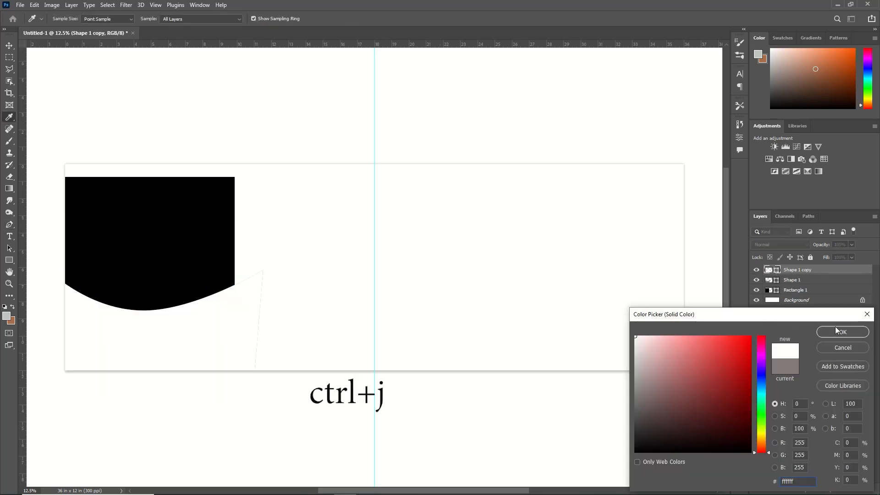
left_click(836, 330)
key("v")
left_click_drag(796, 271, 794, 285)
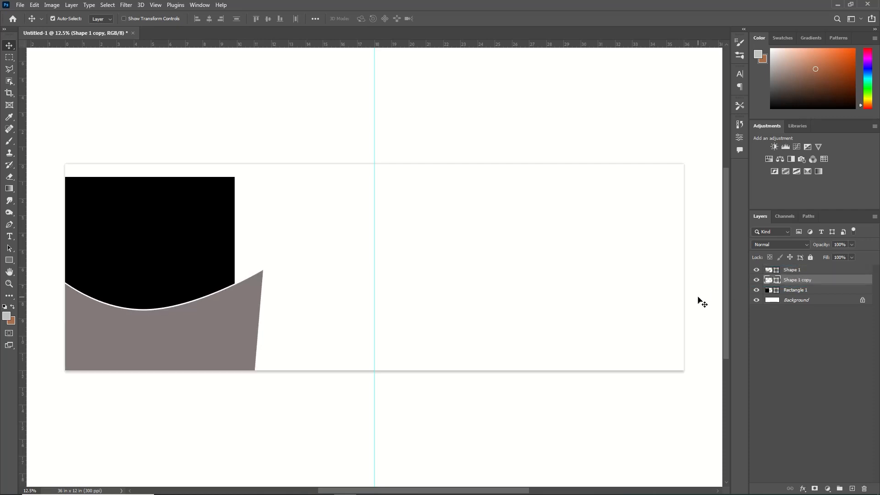
Step: With Shape 1 as the active layer, open the sunset beach couple photo from the New folder inside Downloads
key("alt+]")
left_click(20, 5)
left_click(31, 23)
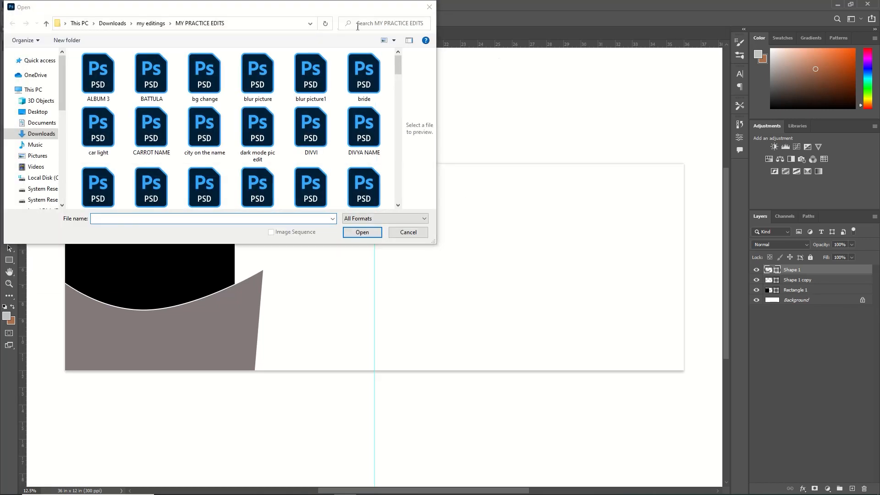
left_click(42, 134)
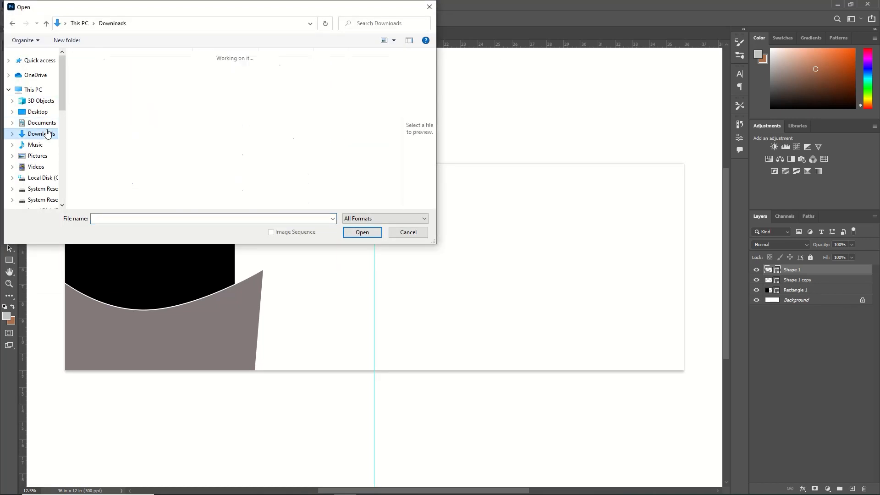
double_click(114, 135)
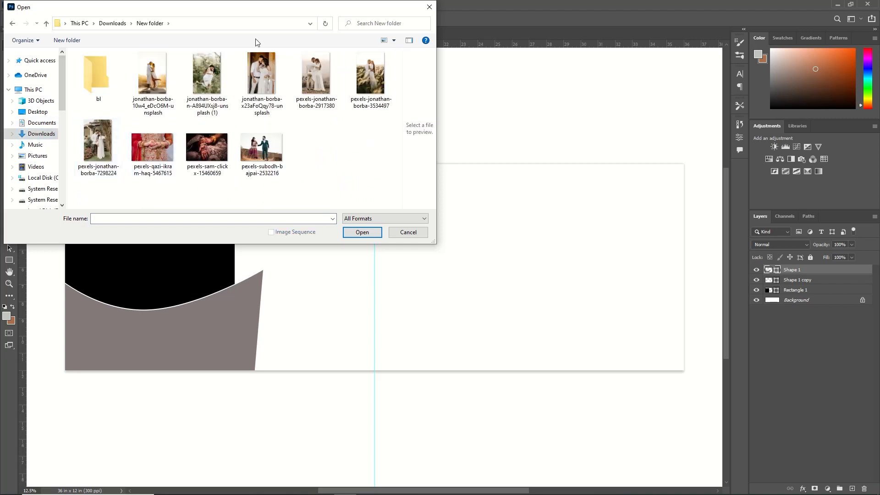
left_click(154, 75)
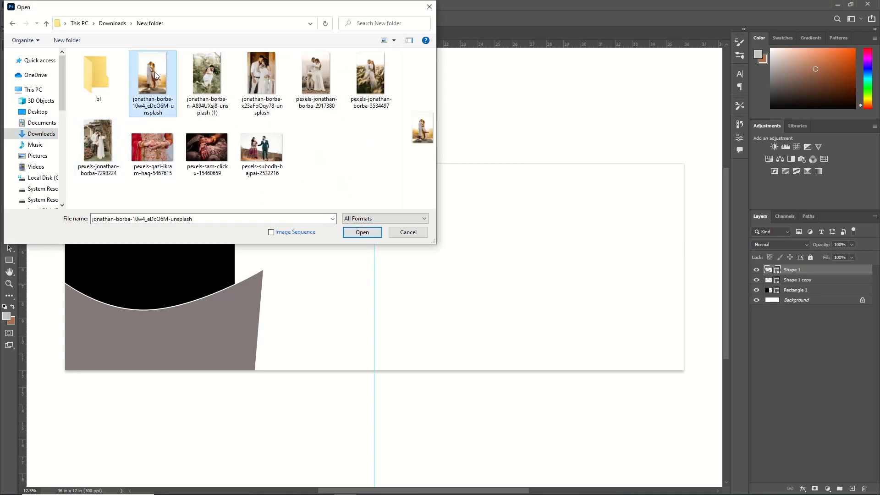
left_click(361, 233)
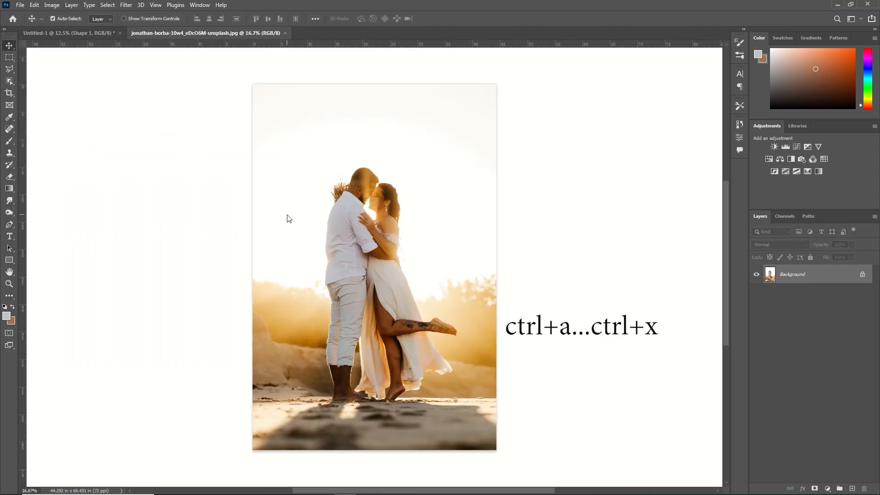
Step: Cut the whole couple photo, close its document without saving, and paste the photo into the Untitled-1 layout
key("ctrl+a")
key("ctrl+x")
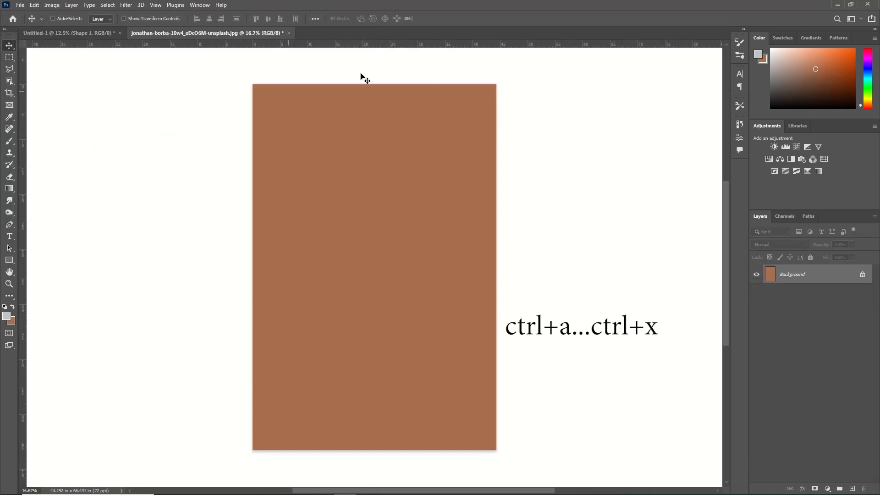
left_click(290, 32)
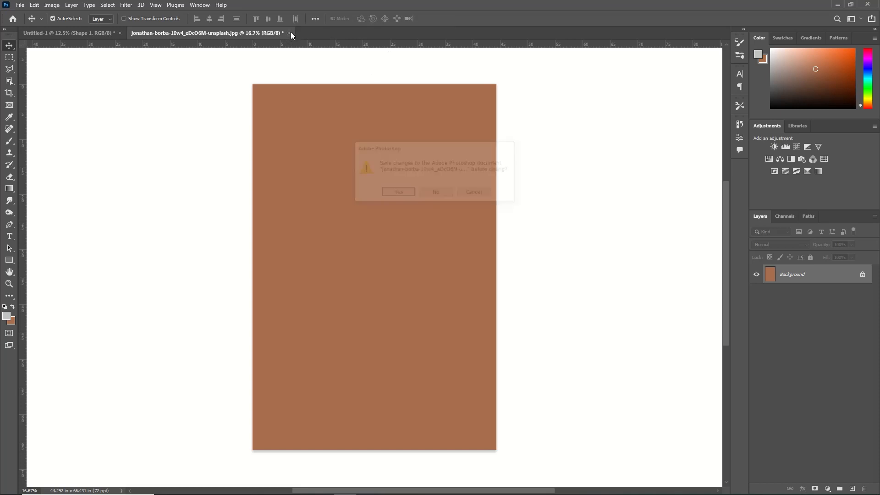
left_click(436, 193)
key("ctrl+v")
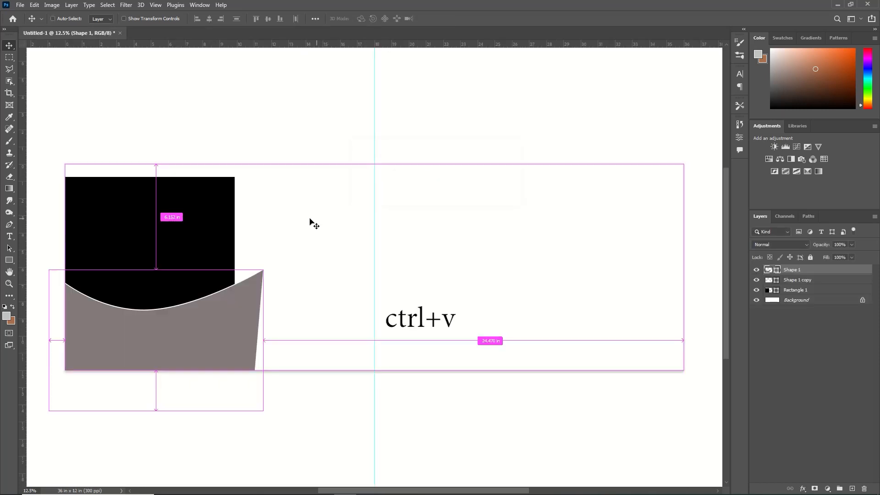
Step: Move the couple photo over the black rectangle and place its layer beneath both curved shapes and above Rectangle 1
key("ctrl+t")
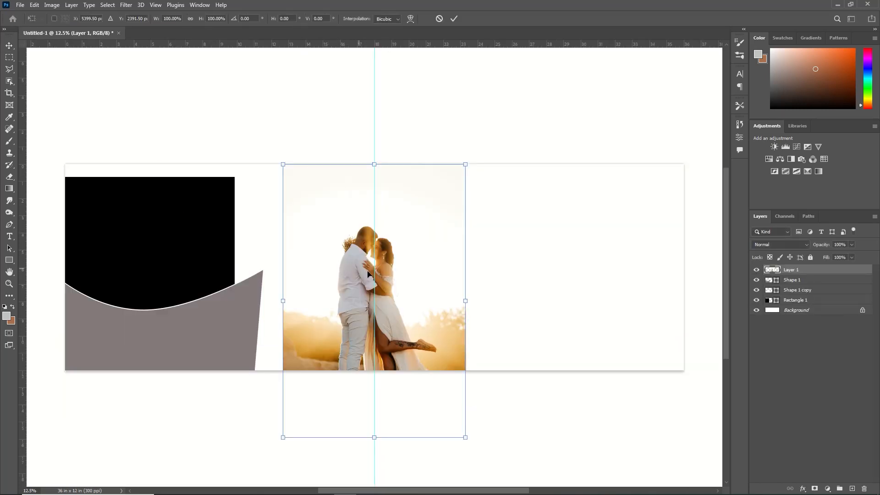
left_click_drag(364, 285, 303, 278)
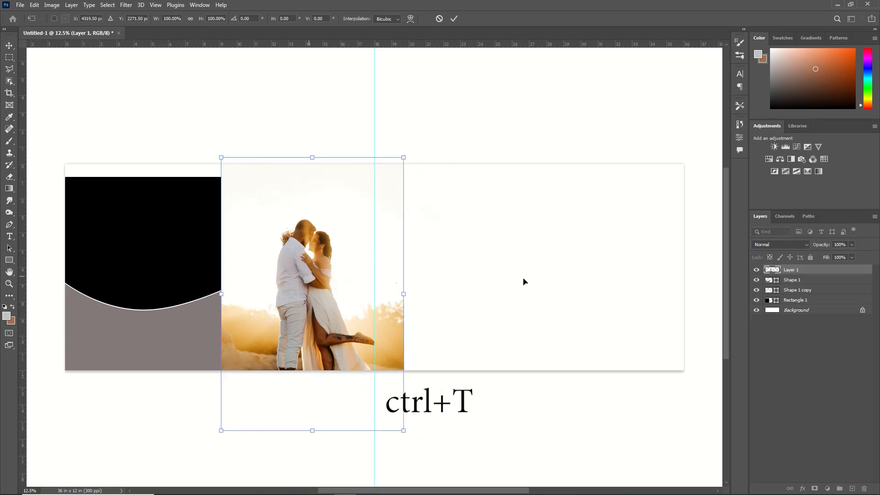
left_click(813, 300)
left_click_drag(363, 304, 224, 289)
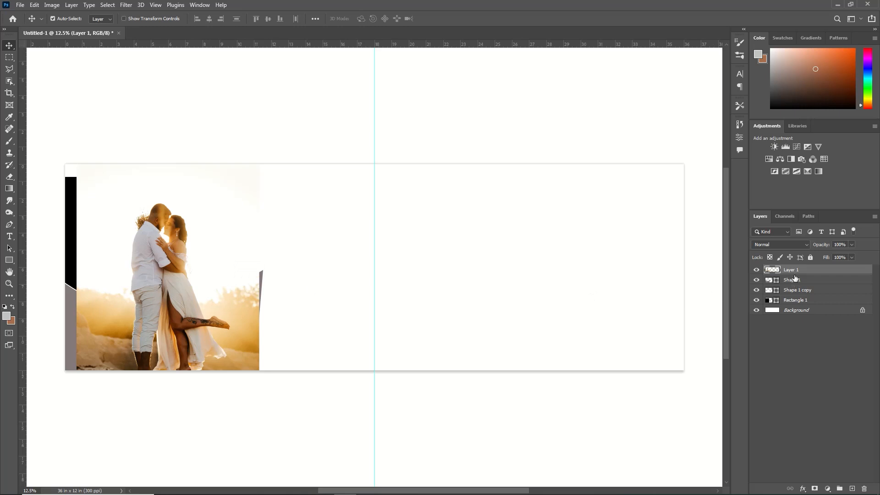
left_click_drag(795, 279, 795, 294)
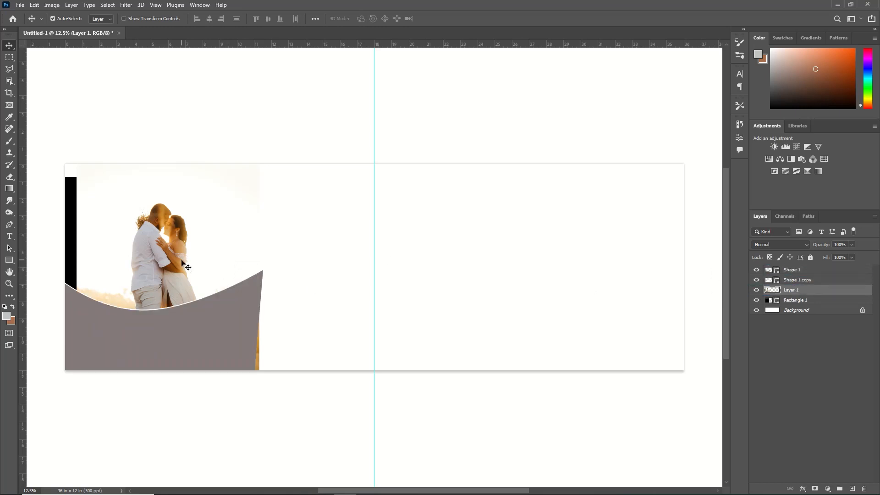
left_click_drag(182, 261, 163, 230)
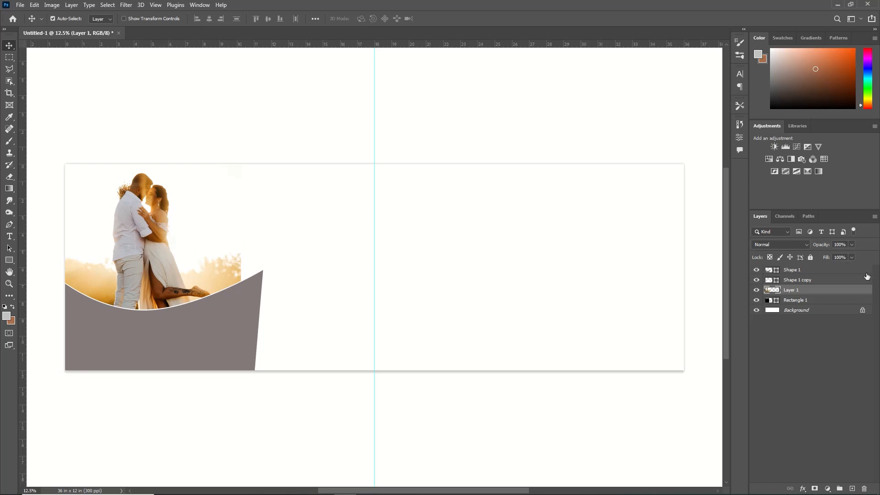
Step: Clip the couple photo to the black rectangle and scale it down slightly to fit the couple inside
right_click(829, 290)
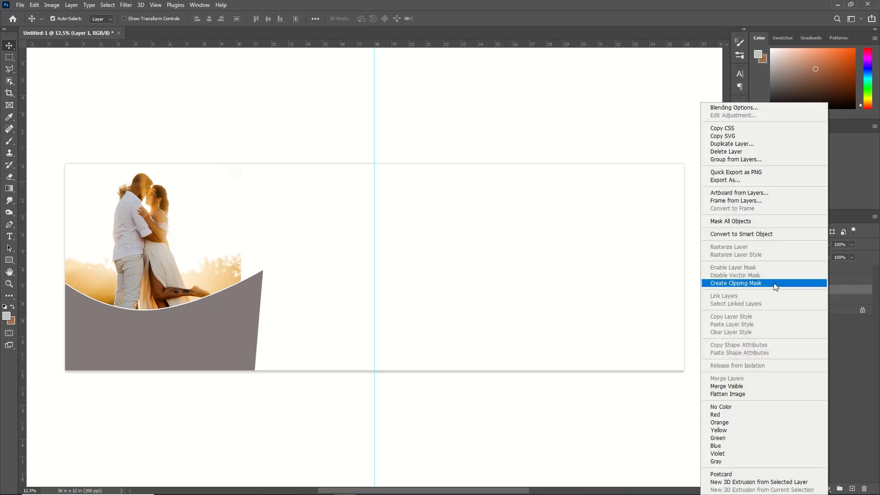
left_click(775, 283)
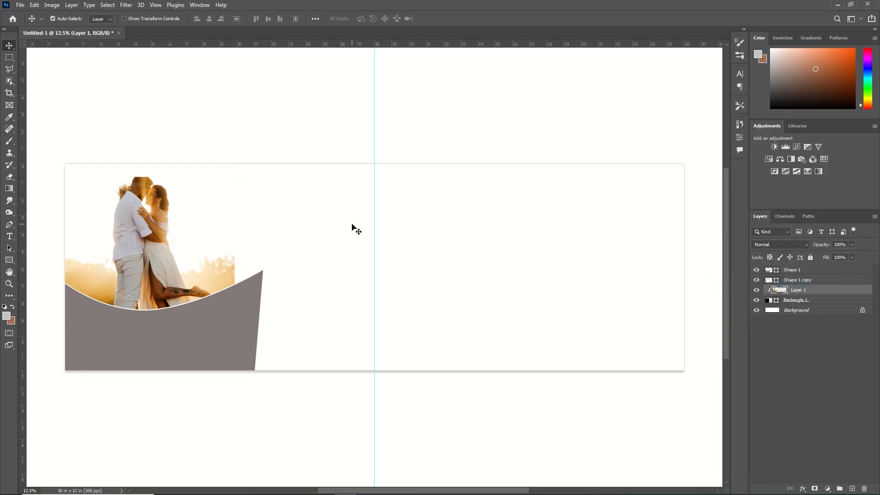
key("ctrl+t")
left_click_drag(240, 111, 262, 132)
left_click(454, 18)
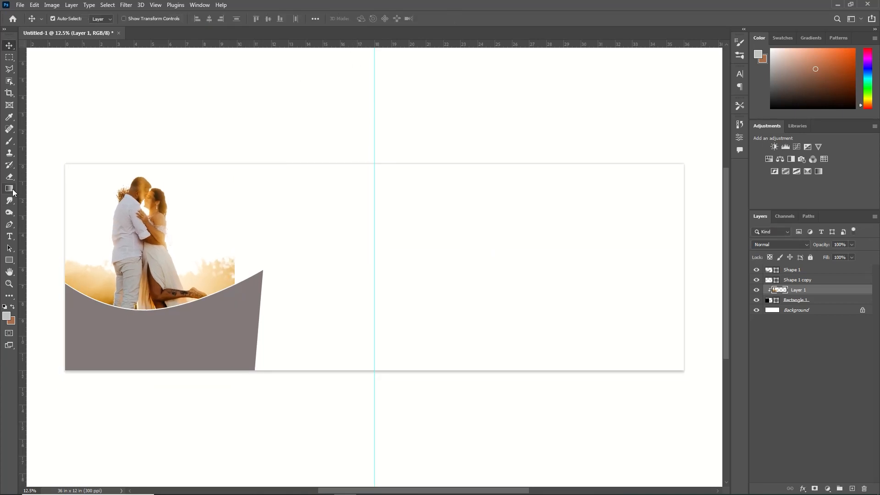
Step: Draw a brown rectangle of about 2072 × 1208 px overlapping the couple photo's right edge
left_click(11, 261)
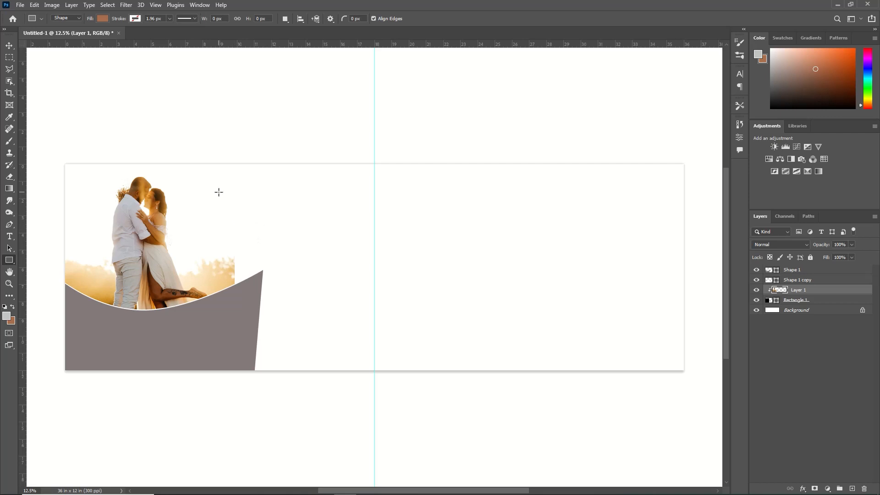
left_click_drag(218, 192, 342, 261)
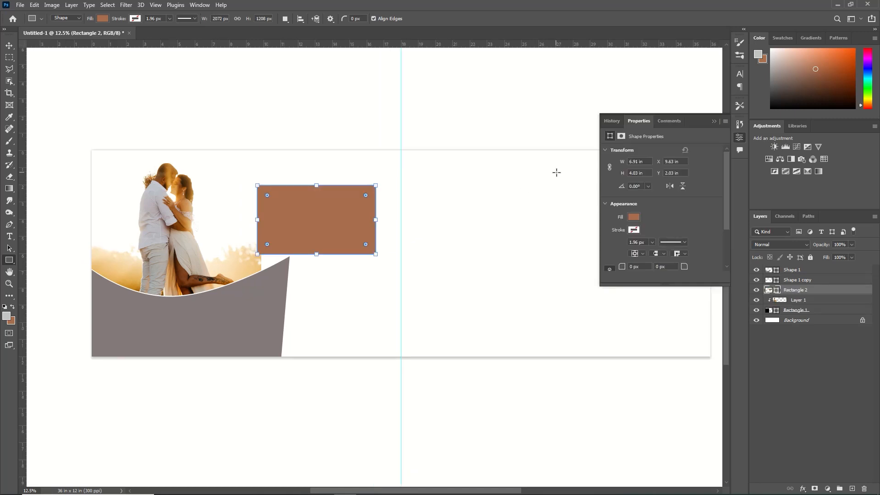
Step: Open the photo of henna-decorated hands from the New folder inside Downloads
left_click(21, 5)
left_click(20, 5)
left_click(20, 5)
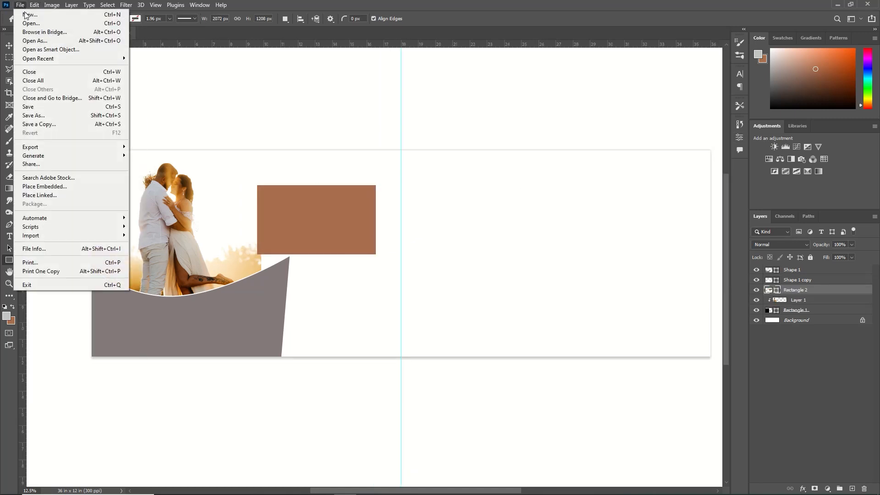
left_click(26, 20)
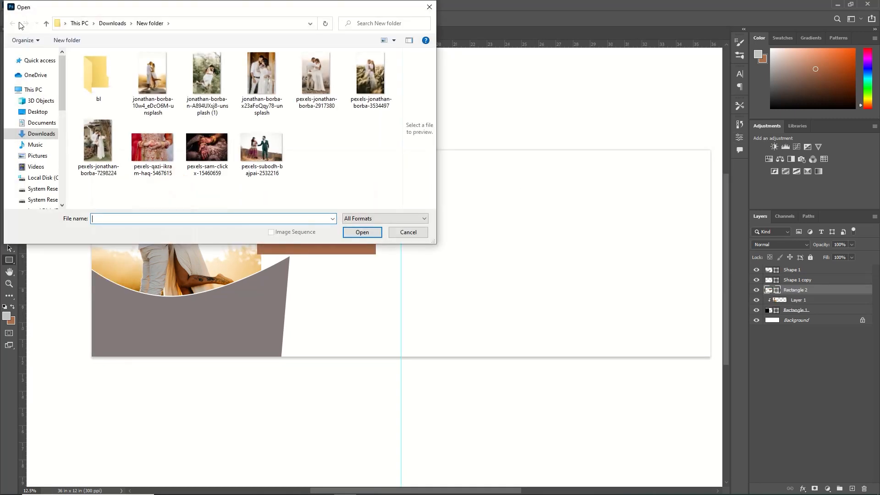
left_click(210, 148)
left_click(362, 232)
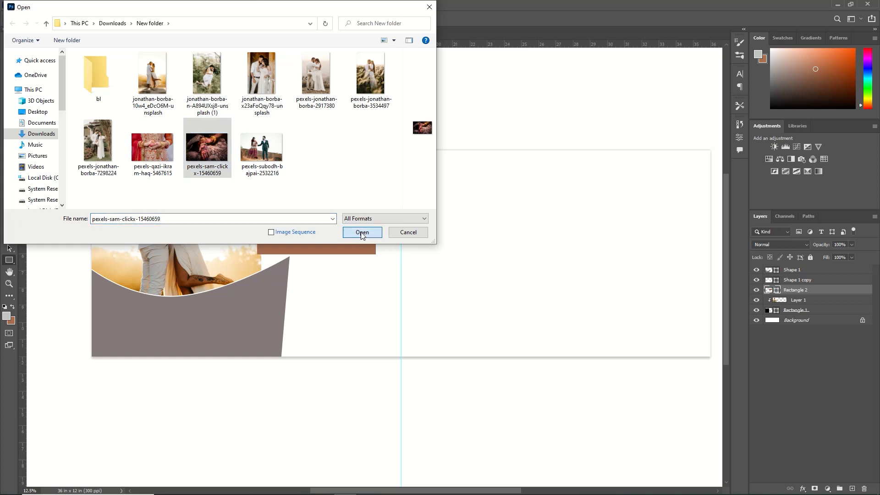
Step: Cut the whole hands photo, close its document without saving, and paste the photo into the Untitled-1 layout
key("ctrl+a")
key("ctrl+x")
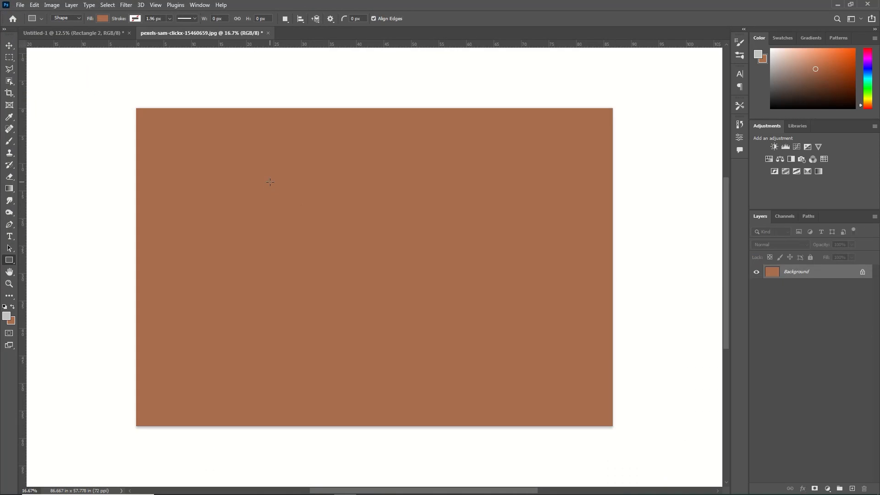
key("ctrl+w")
key("n")
key("ctrl+v")
Step: Scale the hands photo down over the brown rectangle and clip it to that rectangle
key("ctrl+t")
left_click_drag(579, 388, 365, 202)
left_click_drag(284, 186, 314, 209)
key("Return")
right_click(822, 291)
left_click(764, 284)
Step: Duplicate the hands photo's rectangle, then enlarge the lower one to about 2136 × 1373 px and fill it light grey as a frame
left_click(790, 300)
key("ctrl+j")
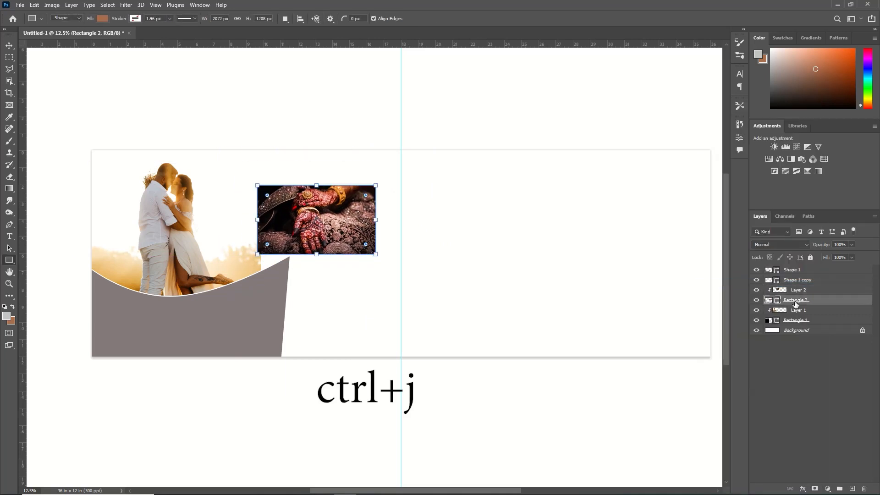
double_click(776, 311)
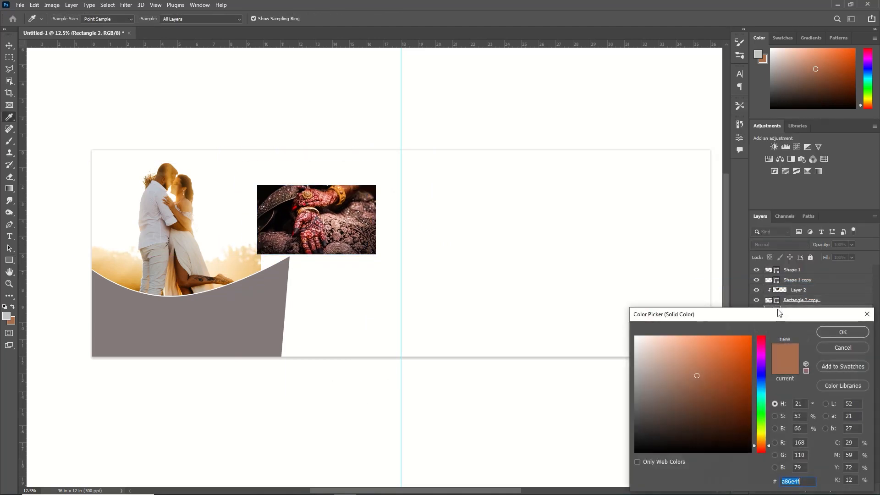
left_click(274, 296)
key("Return")
left_click_drag(376, 220, 378, 220)
left_click_drag(316, 185, 318, 181)
double_click(775, 311)
left_click(635, 350)
key("Return")
Step: Duplicate the hands photo's rectangle and its grey frame, and move the unclipped pair below the photo, slightly to the right
left_click(799, 302)
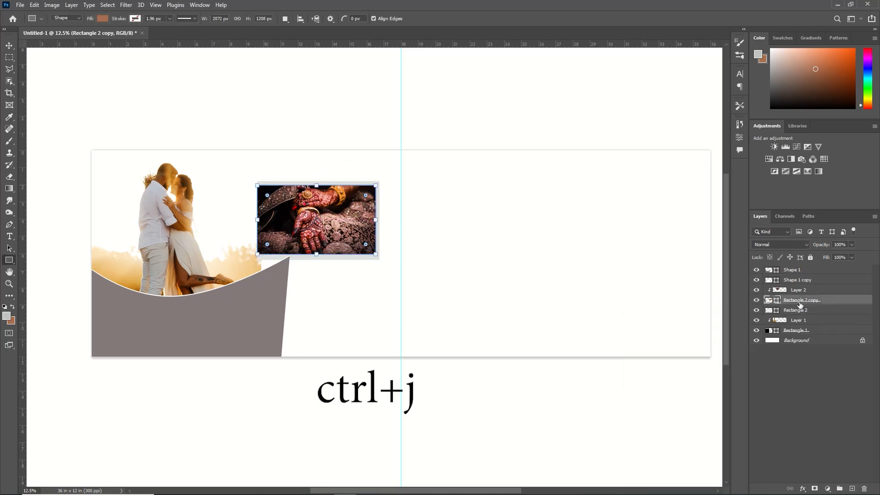
left_click(799, 311, "shift")
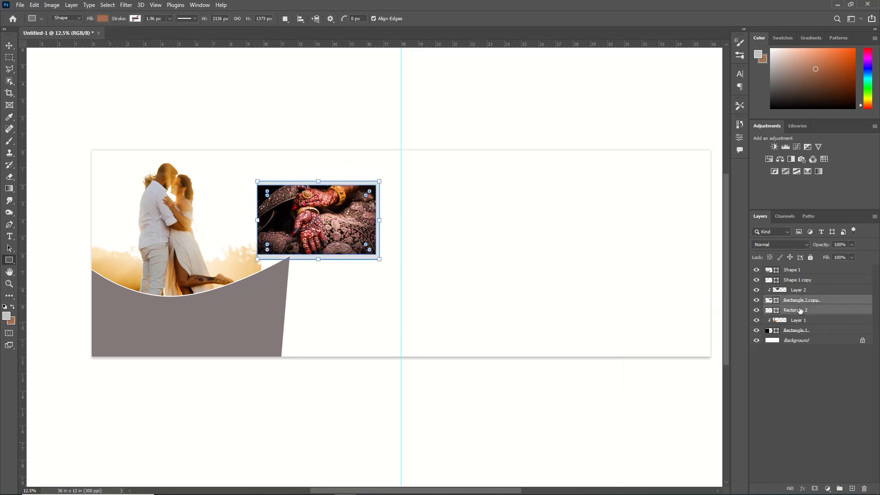
key("ctrl+j")
left_click(795, 328)
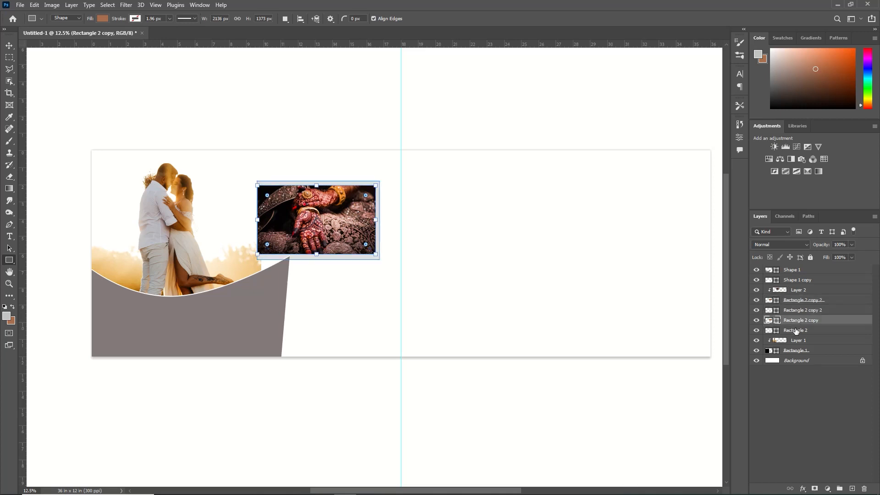
left_click(796, 322, "shift")
key("ctrl+t")
left_click_drag(332, 236, 352, 319)
left_click(447, 19)
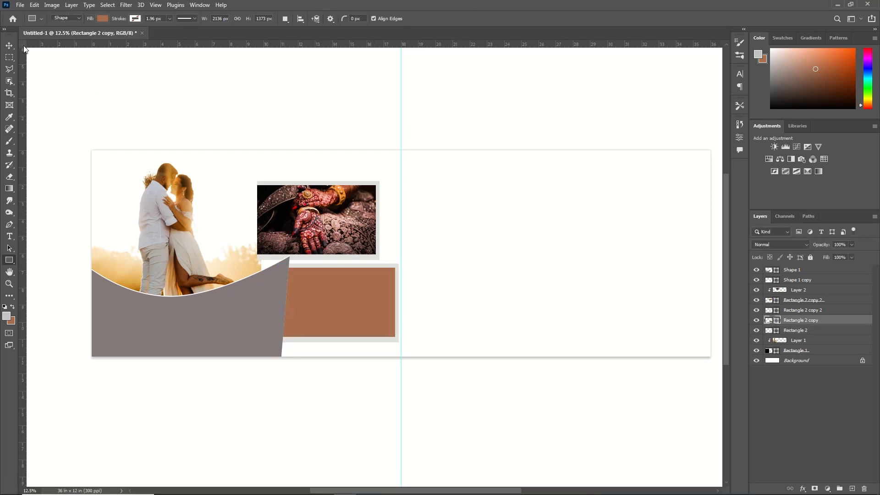
Step: Bring the outdoor photo of the couple holding hands into the layout, directly above the lower brown rectangle's layer
key("ctrl+o")
left_click(362, 233)
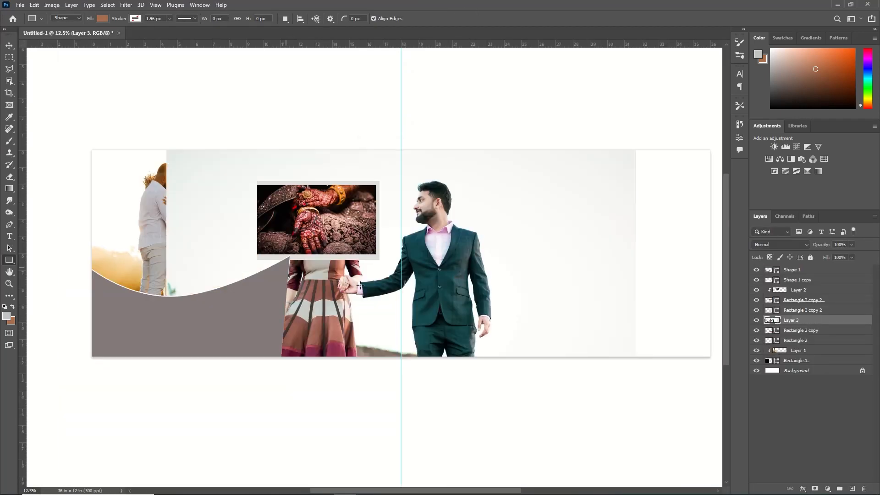
Step: Scale the outdoor couple photo down over the lower brown rectangle and clip it to that rectangle
key("ctrl+t")
left_click_drag(632, 480, 306, 279)
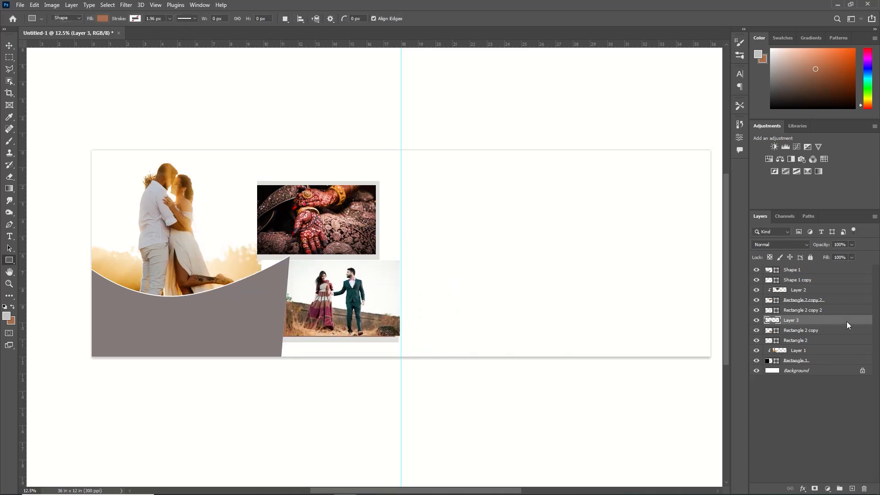
Step: Rasterize the curved shape and its copy, and delete the selected strip along the page's bottom edge from both layers
left_click(792, 269)
left_click(797, 280, "shift")
key("m")
left_click_drag(288, 343, 67, 360)
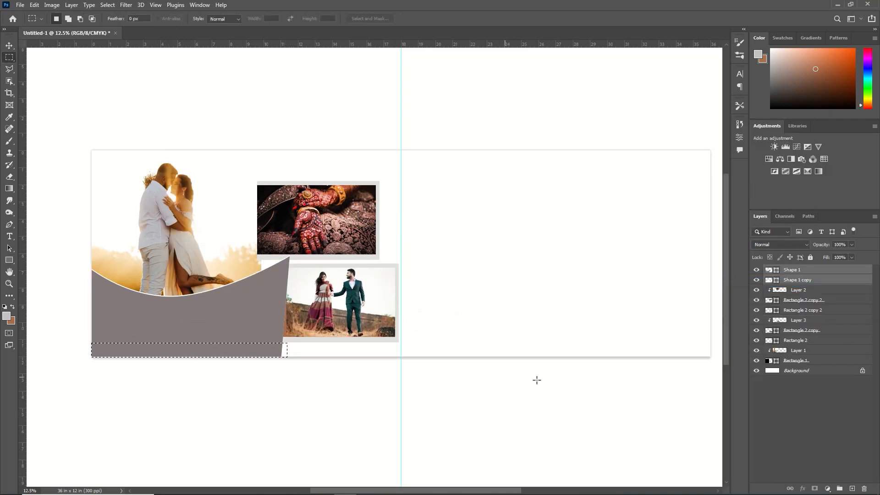
right_click(809, 270)
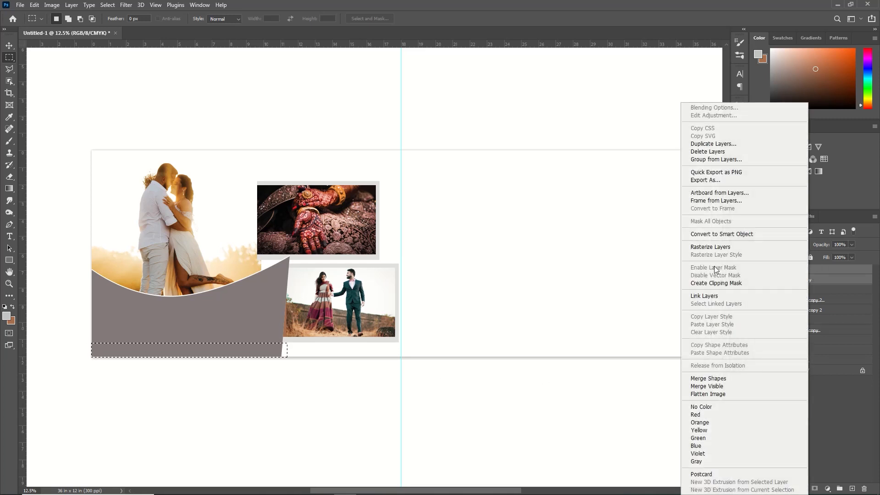
left_click(718, 247)
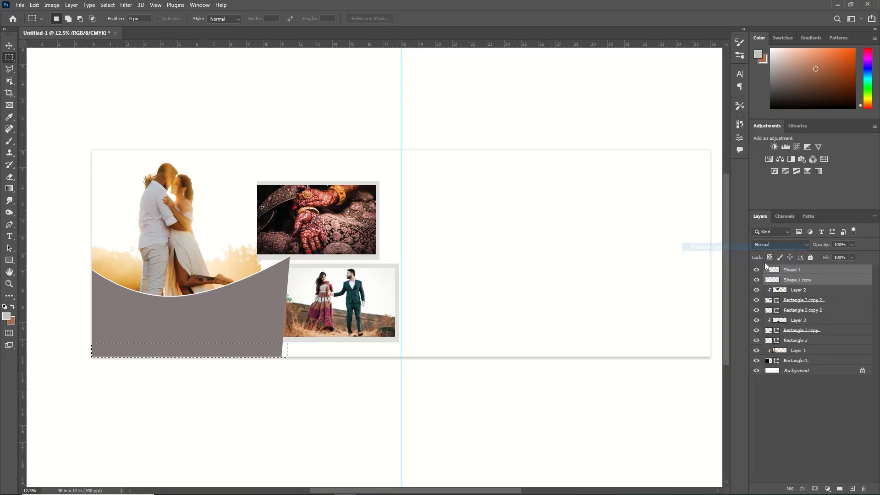
left_click(808, 281)
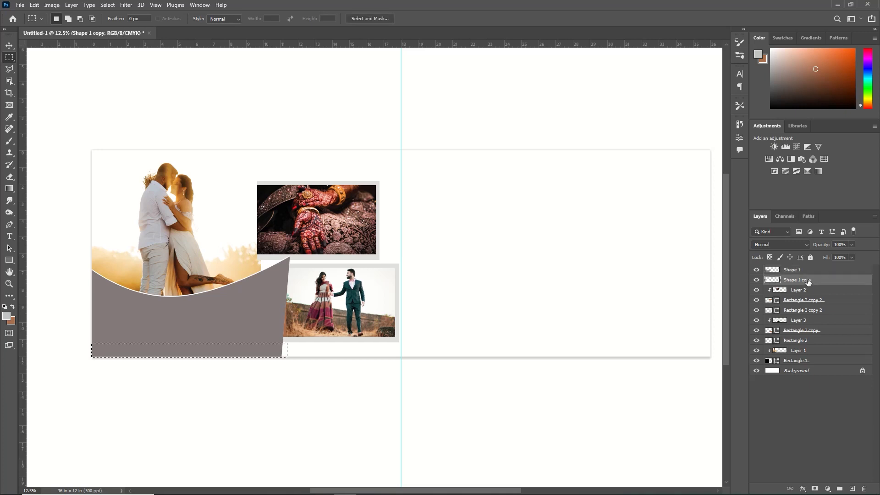
left_click(805, 269)
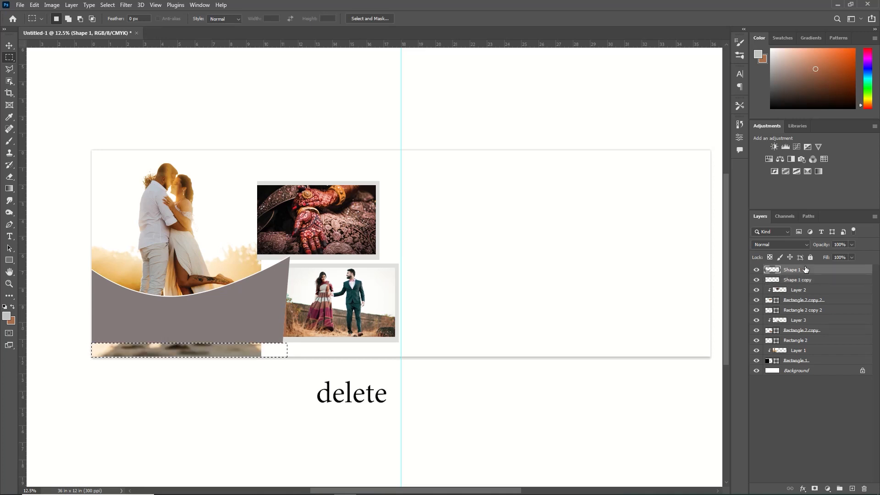
Step: Delete the bottom strip from the large embracing couple photo and from the black rectangle it is clipped to
left_click(9, 45)
key("ctrl+d")
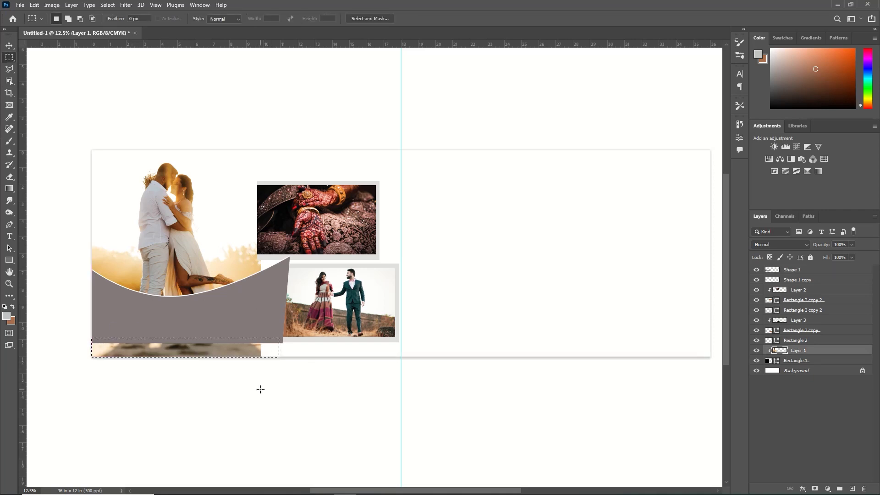
left_click(791, 363)
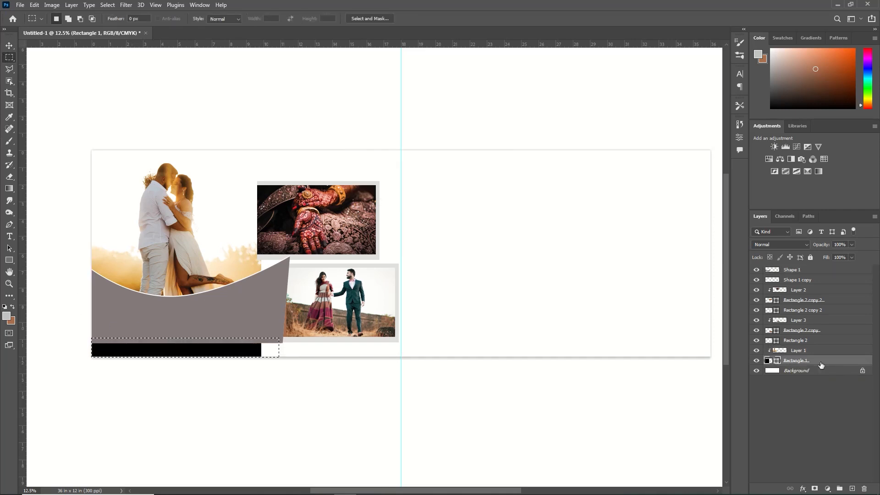
key("Delete")
Step: Draw a thin bar about 18.03 × 0.35 in across the left half, bring it to the front and fill it mauve grey
left_click(10, 261)
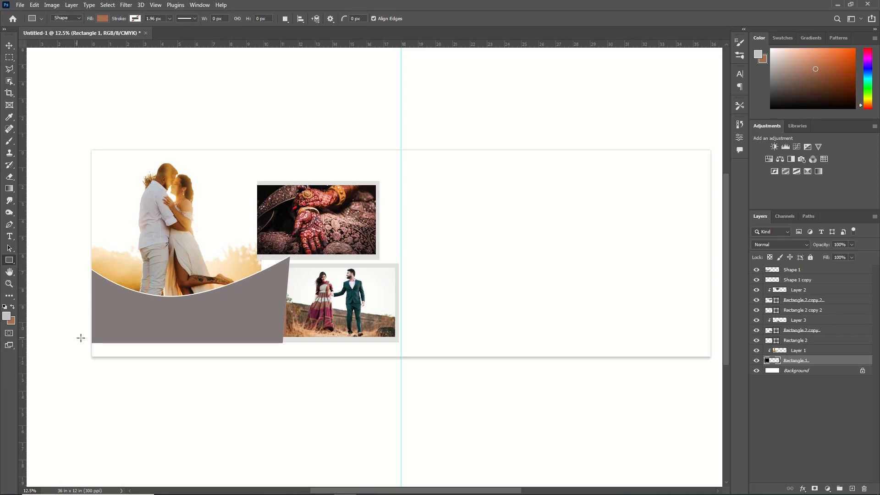
left_click_drag(401, 326, 91, 331)
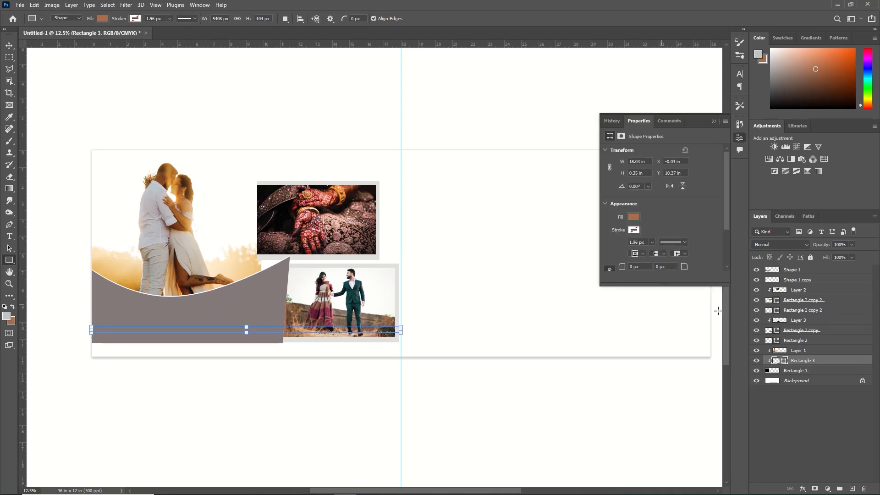
key("ctrl+shift+bracketright")
left_click(633, 216)
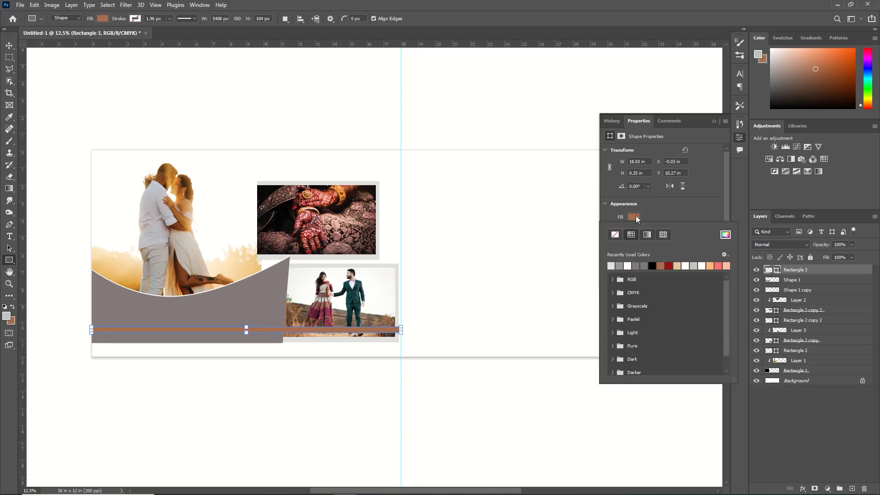
left_click(619, 266)
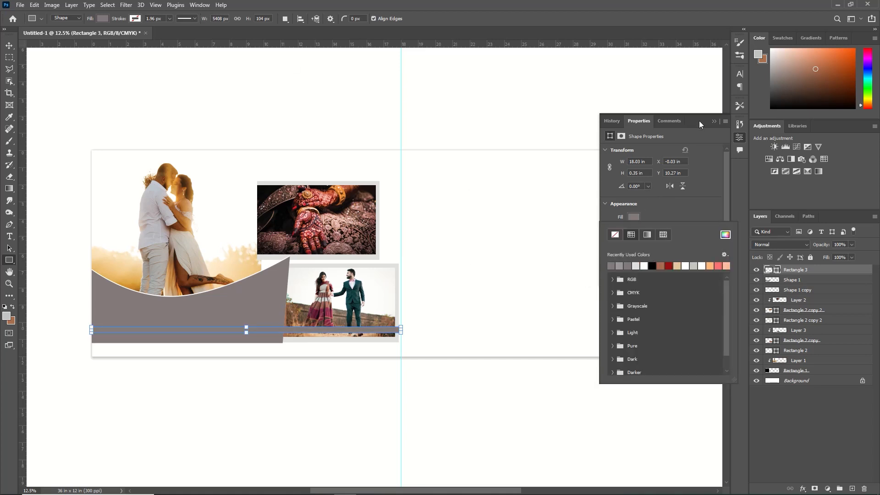
left_click(713, 121)
left_click(713, 122)
Step: Apply a Color Overlay in grey 90918b at 100% opacity to the large curved shape
key("v")
double_click(772, 279)
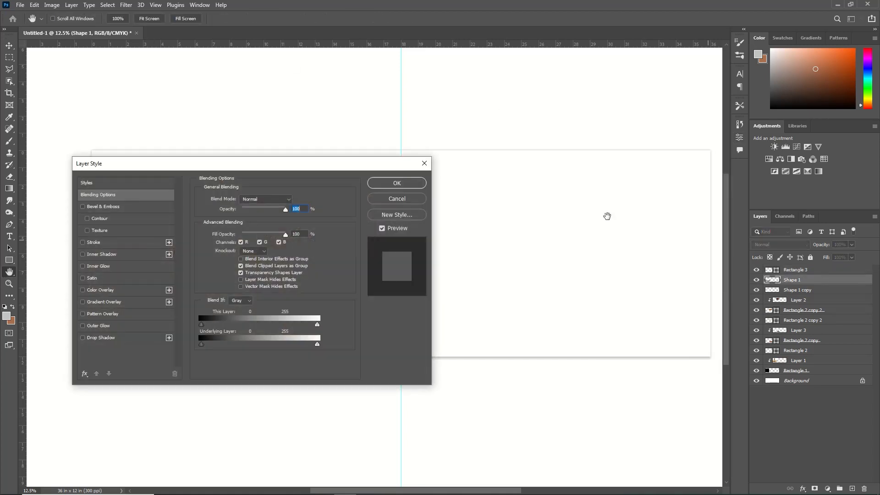
left_click(100, 290)
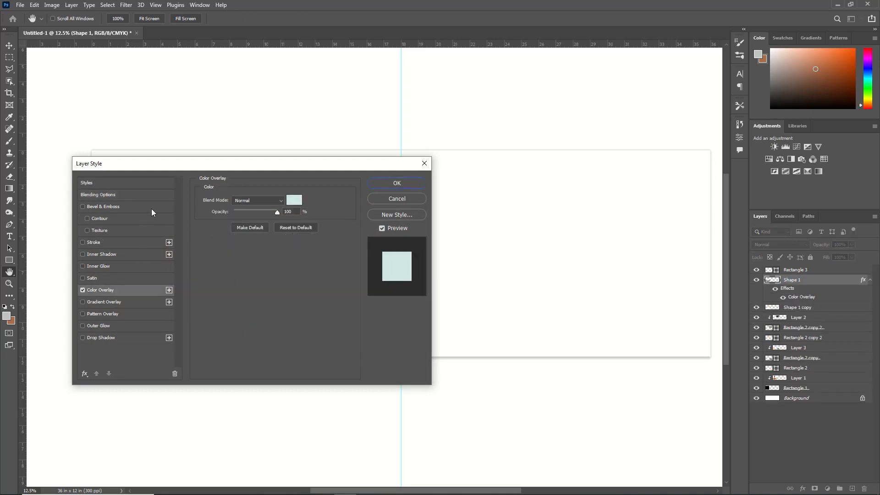
left_click_drag(168, 170, 500, 114)
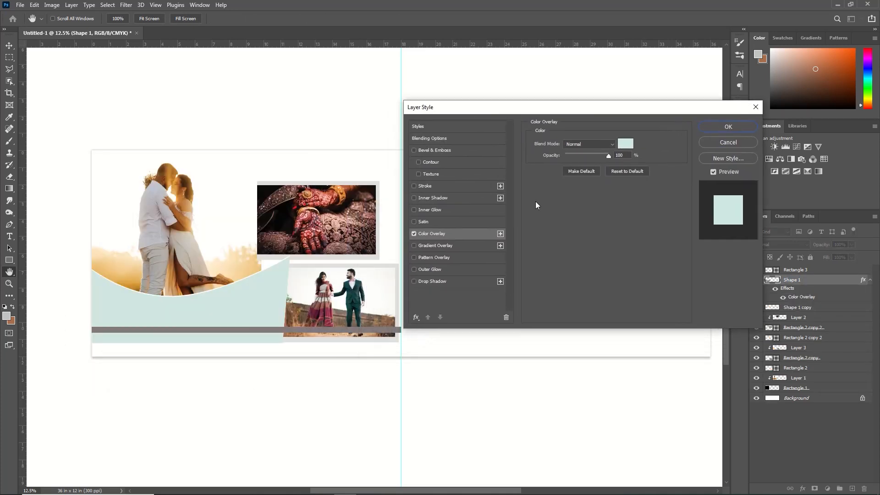
left_click(625, 144)
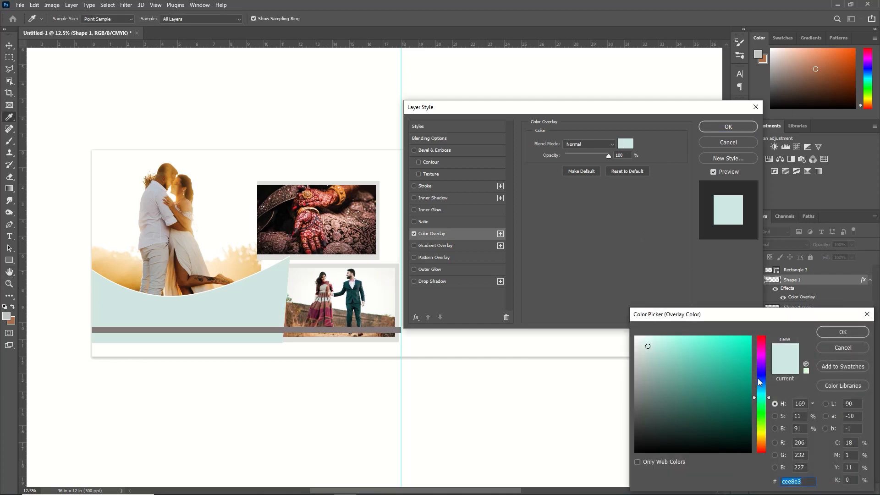
mouse_move(758, 378)
left_mouse_down()
mouse_move(761, 369)
mouse_move(760, 376)
left_mouse_up()
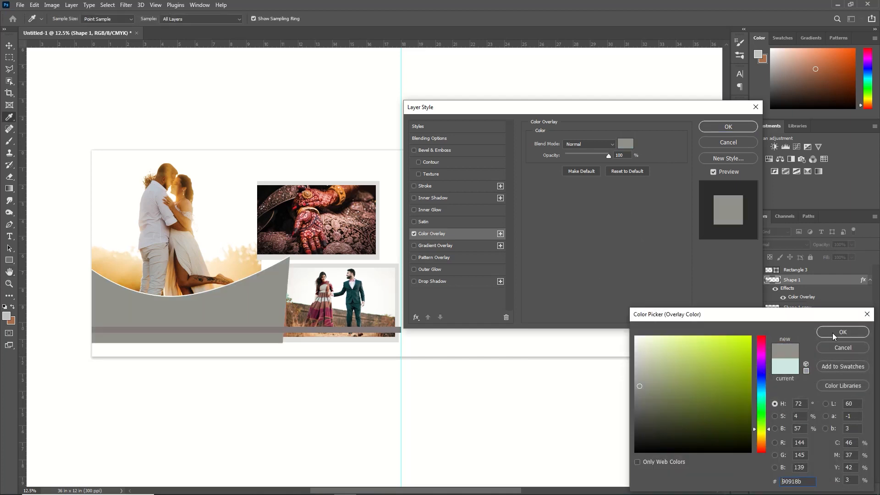
left_click(842, 332)
left_click(746, 129)
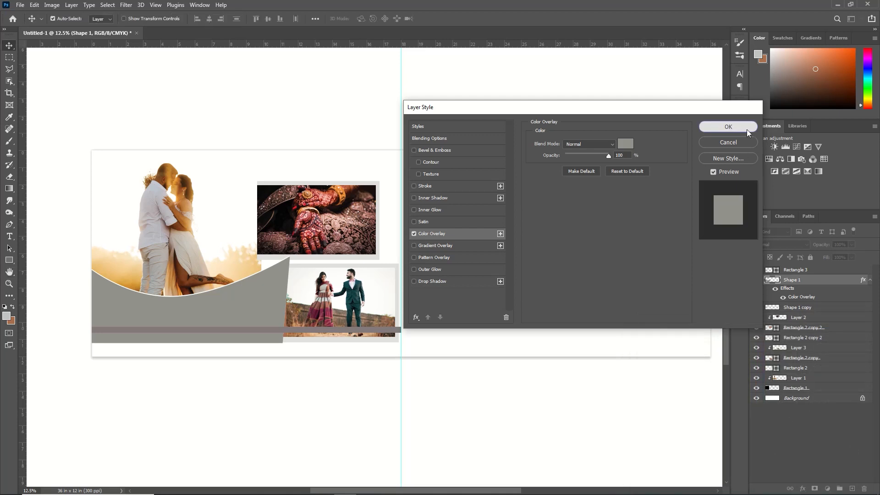
Step: Lower the thin bar to the curved shape's bottom edge and nudge the framed outdoor photo down slightly
left_click(370, 281)
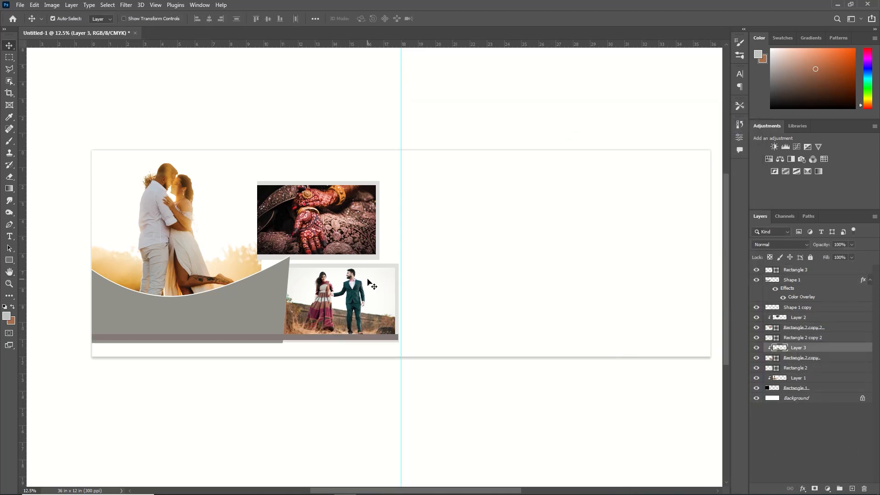
left_click(794, 359, "ctrl")
left_click(795, 368, "ctrl")
key("shift+Down")
key("shift+Down")
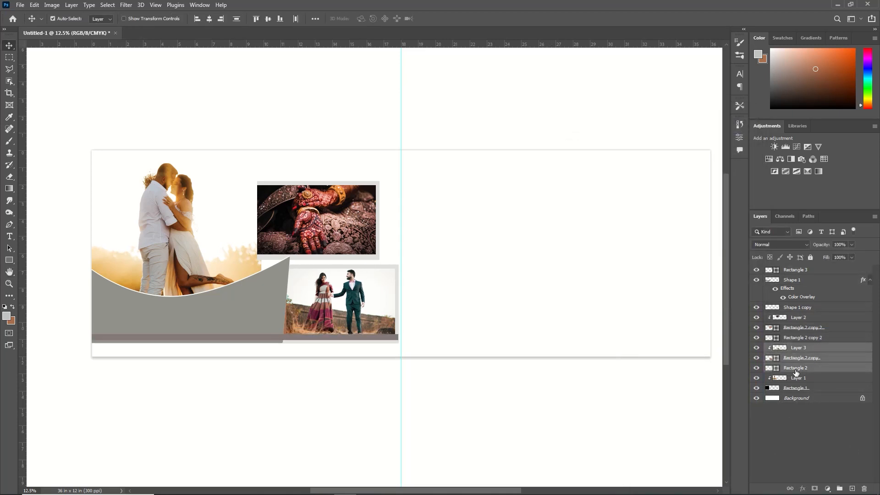
Step: Raise the outdoor photo, its rectangle and frame above the curved shape's layer, and enlarge the photo toward the left
left_click_drag(799, 347, 802, 275)
key("ctrl+t")
left_click_drag(286, 260, 275, 253)
left_click_drag(338, 297, 337, 308)
left_click(454, 19)
Step: Widen the grey frame behind the outdoor photo to about 104.87% by extending its left edge
left_click(797, 301)
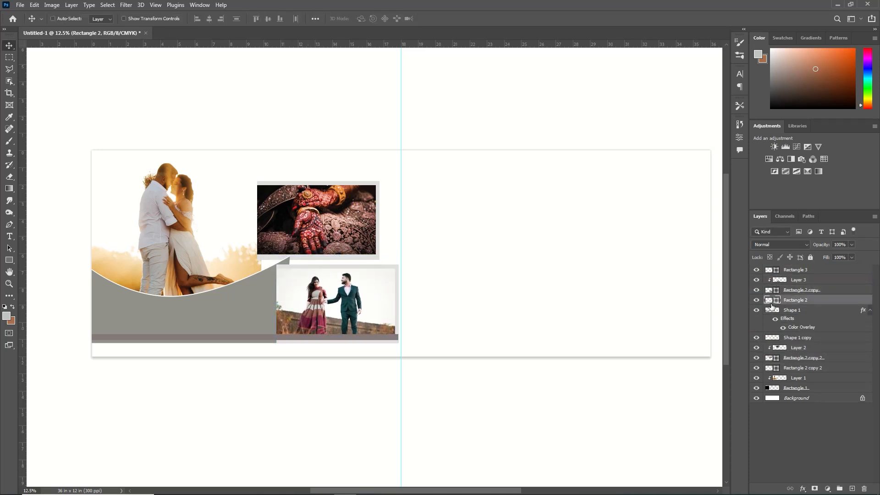
key("ctrl+t")
left_click_drag(277, 303, 271, 304)
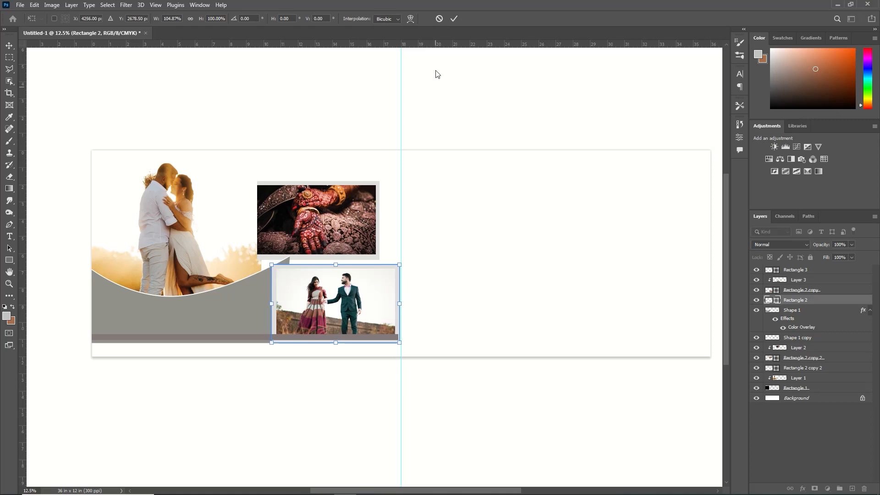
key("Return")
Step: Delete the part of the curved shape and its copy beyond the large photo's right edge, and shift the framed outdoor photo slightly left
left_click(9, 60)
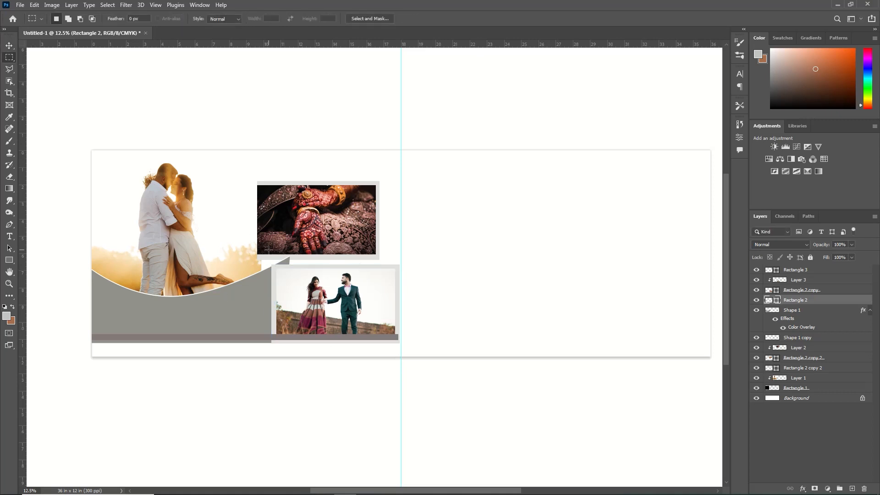
mouse_move(261, 232)
left_mouse_down()
mouse_move(279, 238)
mouse_move(314, 351)
left_mouse_up()
key("v")
left_click(214, 310)
key("Delete")
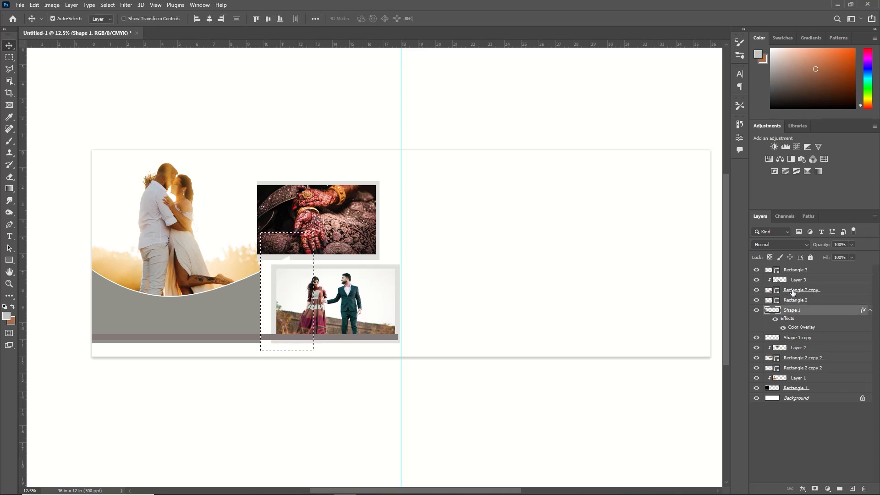
key("alt+bracketleft")
key("ctrl+d")
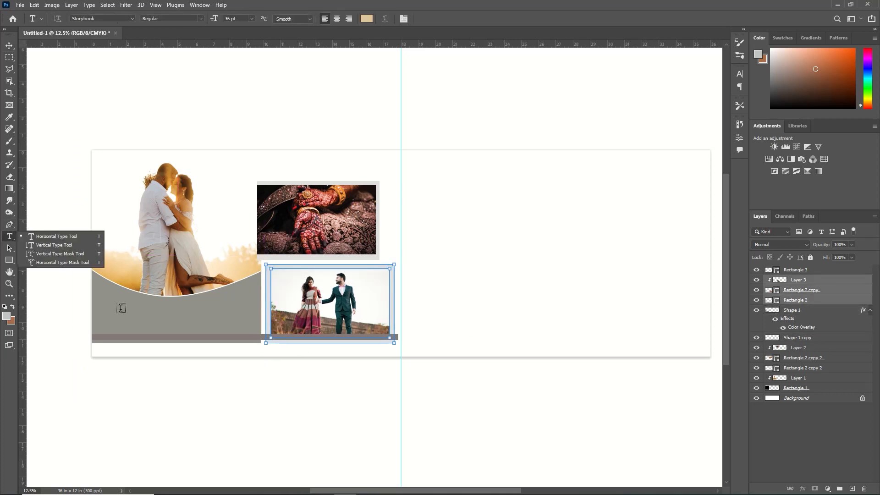
Step: Add the text "Sweet" on the curved grey shape in the AntsyPants font at 60 pt
left_click(794, 271)
left_click(112, 312)
type("SWEET")
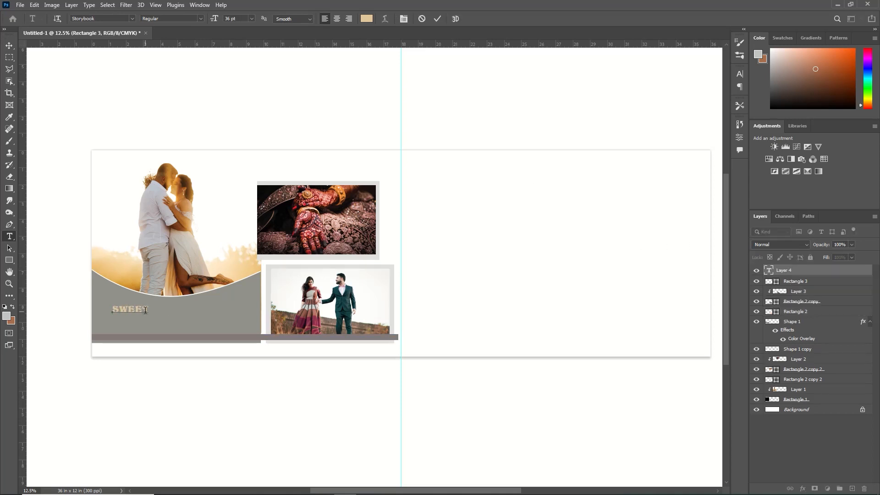
left_click_drag(147, 310, 111, 310)
left_click(131, 18)
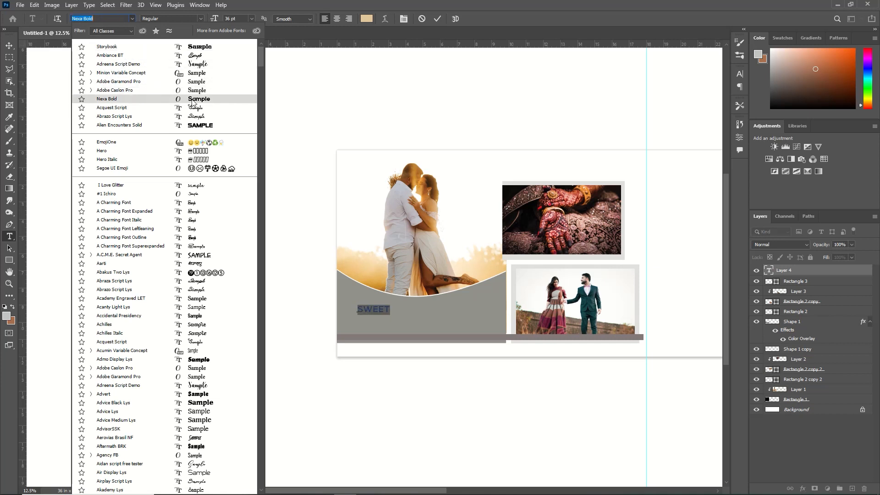
scroll(192, 100, "down", 5)
left_click(212, 473)
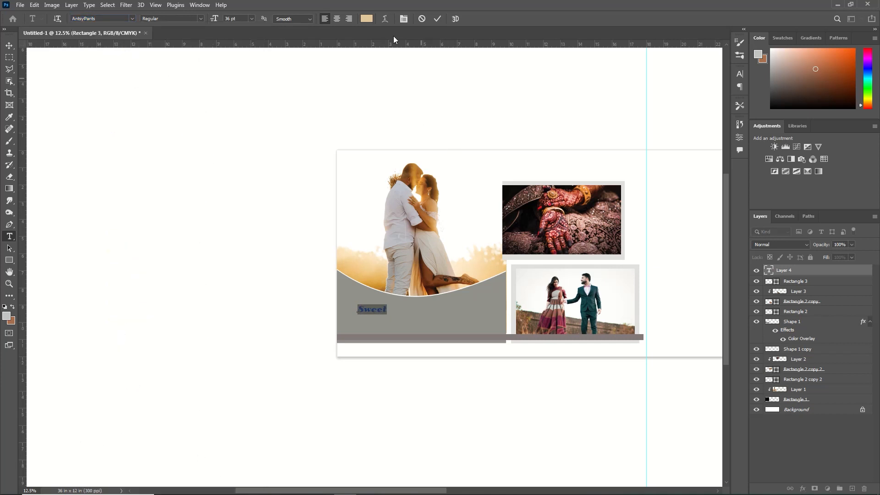
left_click(251, 18)
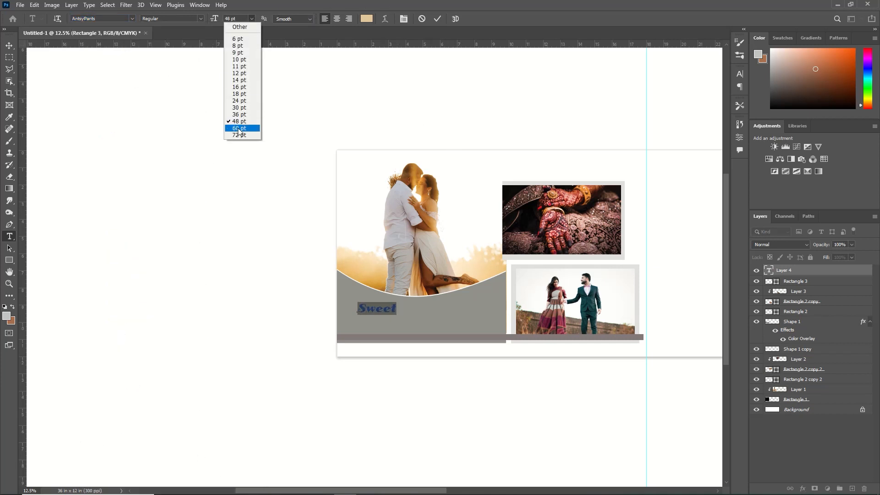
left_click(239, 133)
Step: Color the word "Sweet" white (ffffff) and move it down and left, just above the thin bar
left_click(9, 45)
left_click(9, 236)
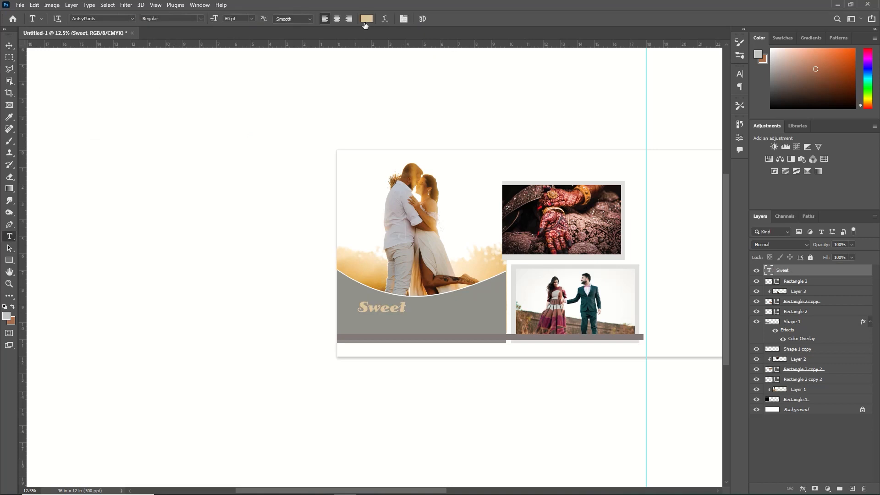
left_click(366, 18)
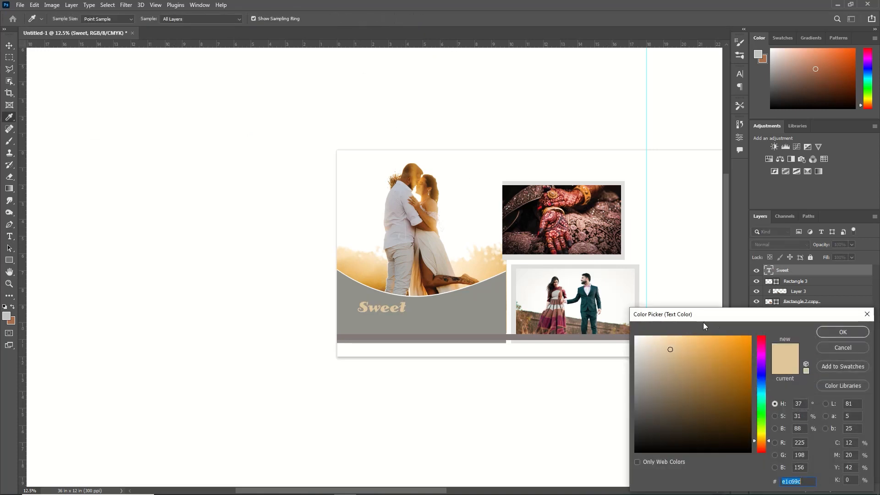
type("ffffff")
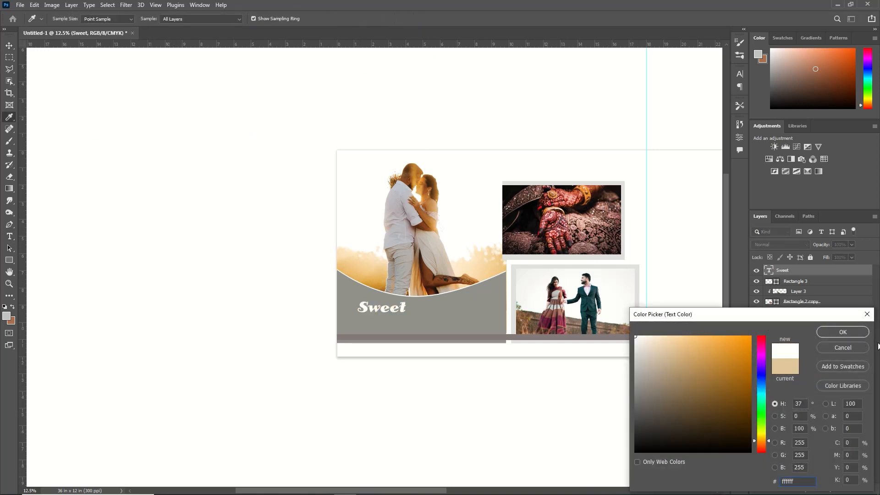
left_click(846, 332)
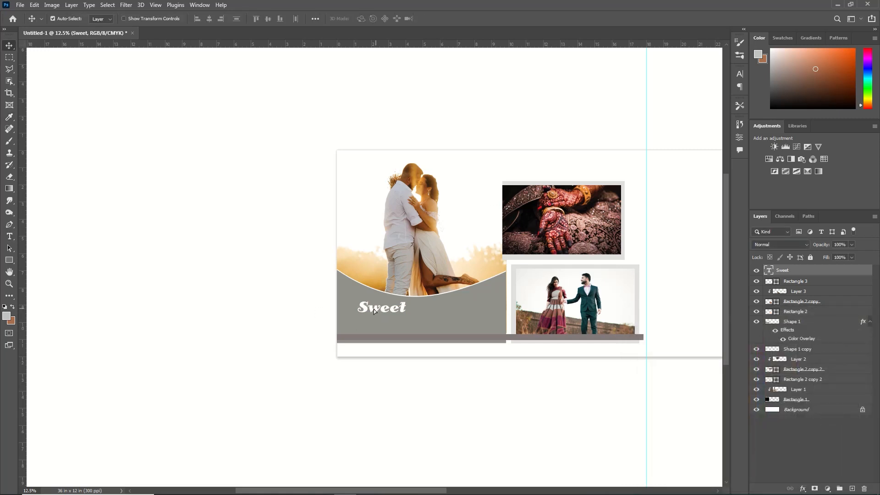
left_click_drag(374, 311, 361, 320)
Step: Add the text "memories" beside the word "Sweet" in the Acquest Script font
key("t")
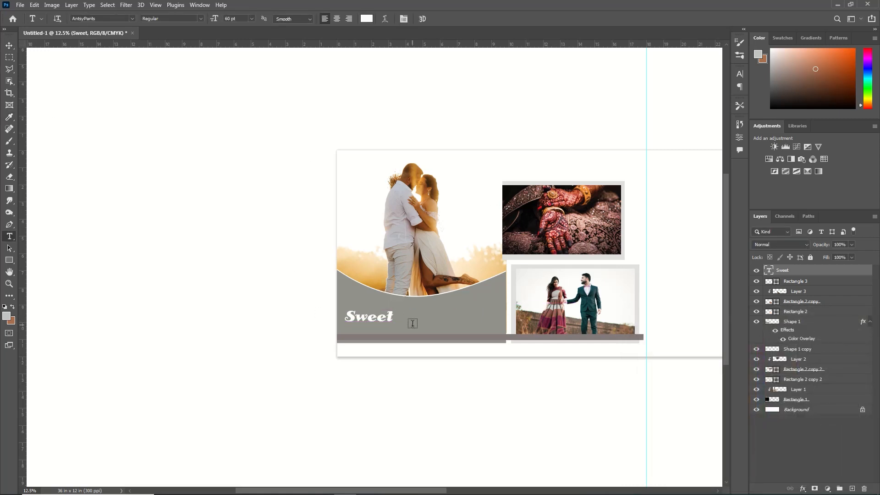
left_click(410, 321)
type("memories")
left_click_drag(498, 322, 410, 322)
left_click(132, 18)
left_click(197, 74)
left_click(437, 19)
Step: Color the word "memories" dark brown
left_click(366, 19)
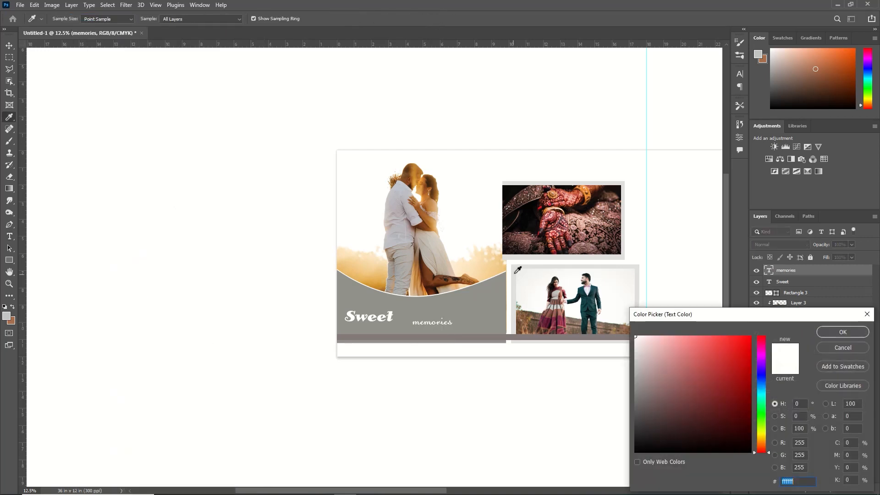
left_click(514, 274)
left_click(722, 416)
left_click(842, 331)
Step: Enlarge "memories" to about 104.98 pt, move it toward "Sweet", and shift both title words slightly up
key("ctrl+t")
left_click_drag(453, 313, 483, 292)
left_click_drag(451, 318, 432, 312)
left_click(454, 19)
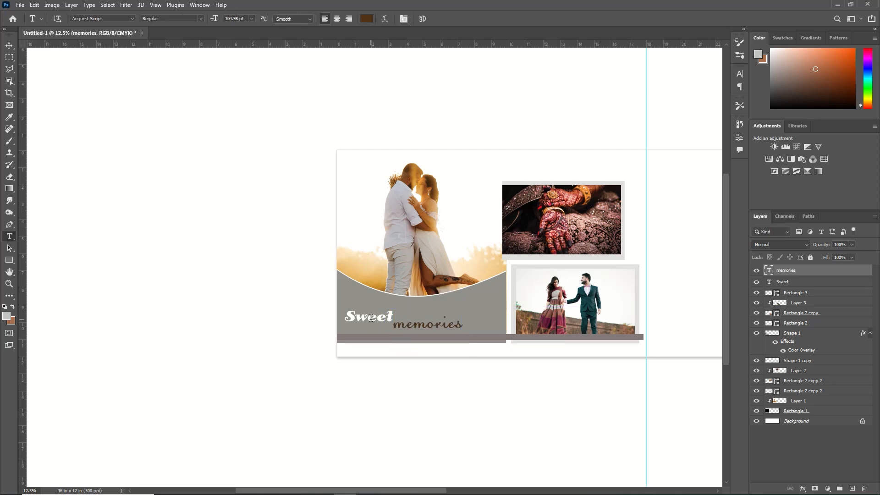
key("v")
left_click_drag(364, 319, 364, 310)
left_click_drag(436, 325, 432, 318)
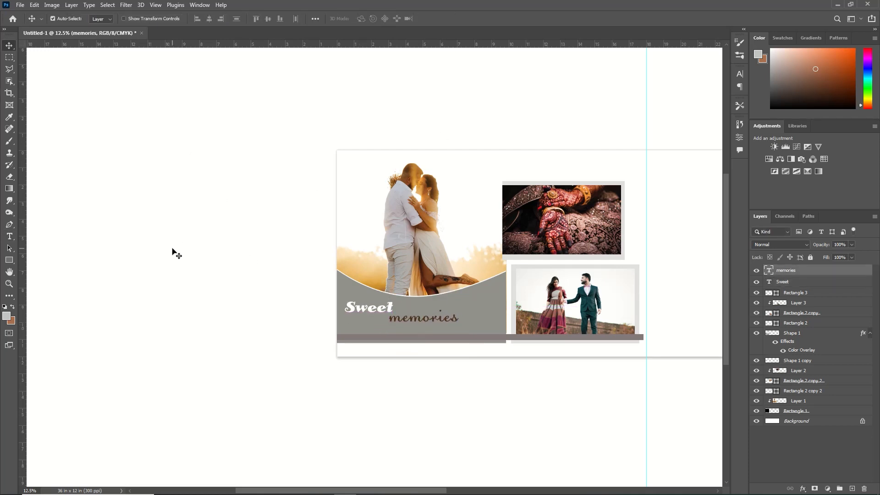
Step: Add the line "Tradistional wedding moment" beneath the title in Adobe Garamond Pro at 60 pt
left_click(9, 236)
left_click(359, 330)
left_click(133, 19)
left_click(133, 100)
type("T")
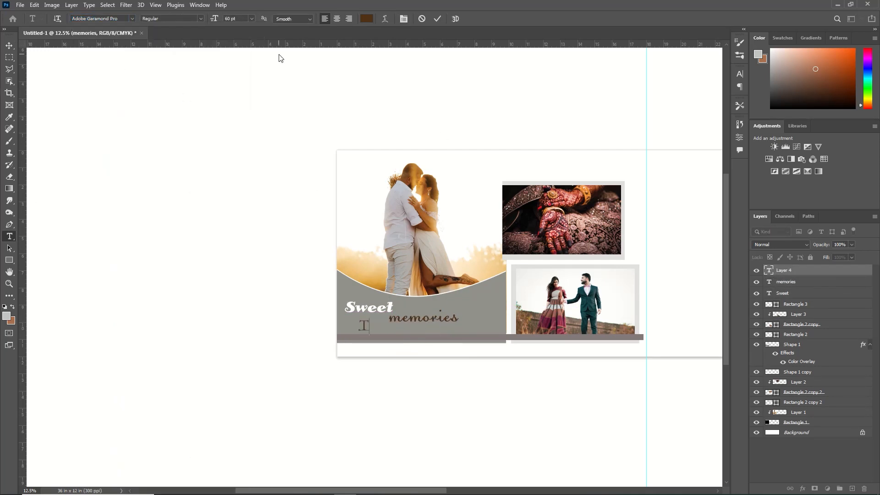
type("radistional wedding moment")
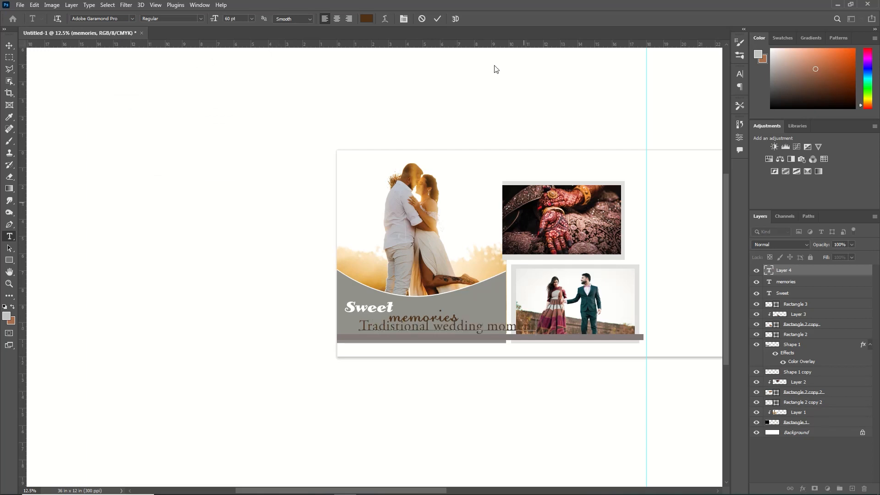
Step: Recolor the "Tradistional wedding moment" line to a dark grey
left_click_drag(536, 323, 358, 324)
left_click(367, 19)
left_click(649, 403)
left_click(842, 332)
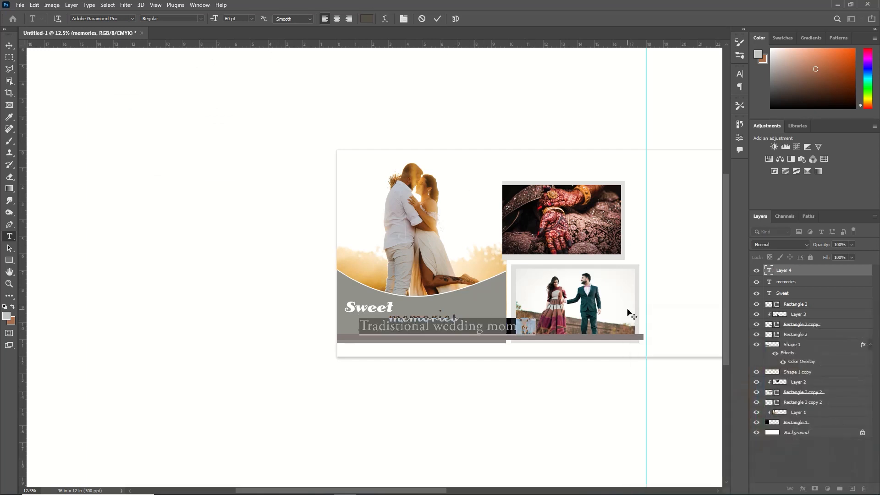
Step: Reduce the font size of the "Tradistional wedding moment" line to 24 pt
left_click(251, 19)
left_click(247, 53)
left_click(251, 19)
left_click(248, 84)
left_click(252, 19)
left_click(249, 97)
left_click(438, 18)
Step: Move the "Tradistional wedding moment" line right so it sits directly under the word "memories"
key("ctrl+t")
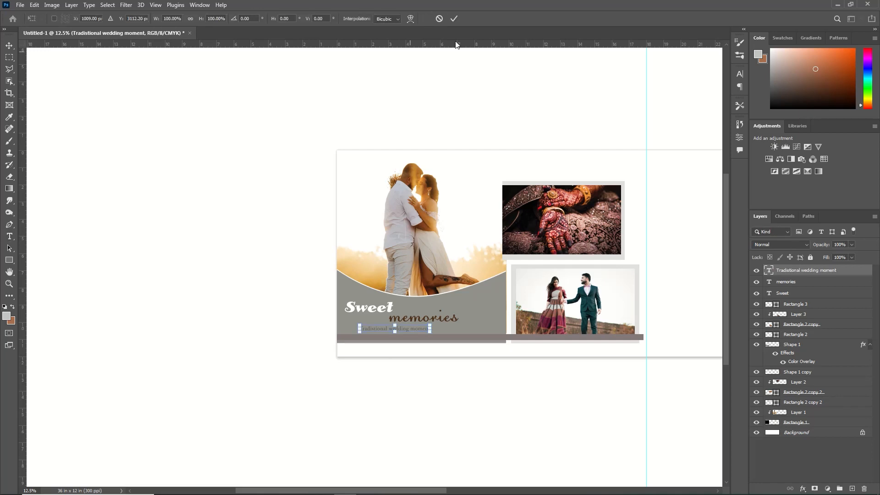
left_click(453, 19)
key("v")
left_click_drag(394, 330, 427, 328)
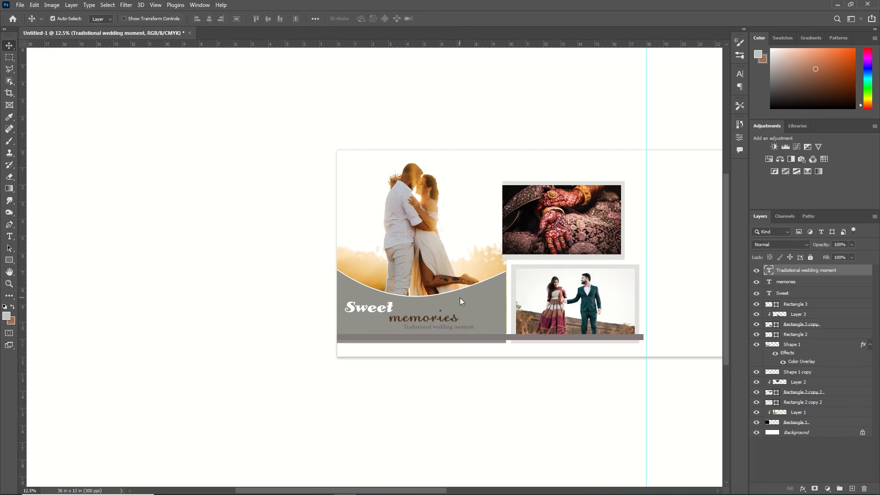
Step: Delete the Rectangle 1 layer that clips the large couple photo
left_click_drag(361, 491, 437, 491)
left_click(815, 432)
key("g")
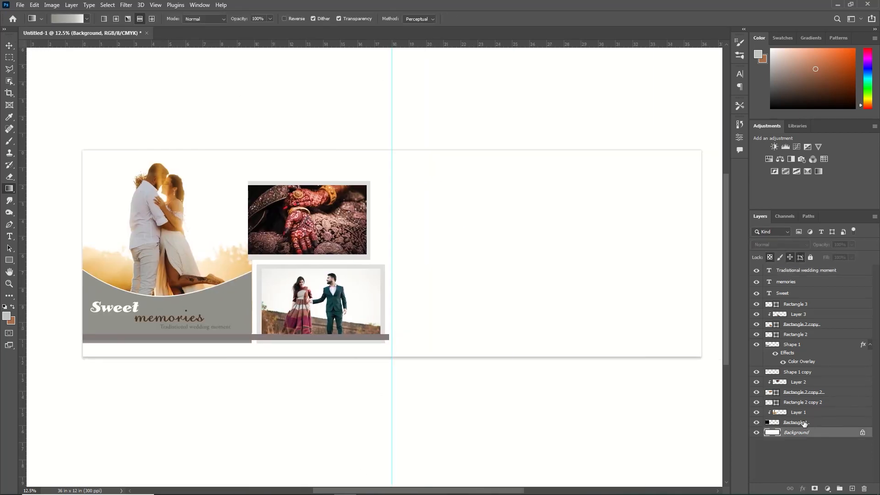
left_click(804, 422)
key("Delete")
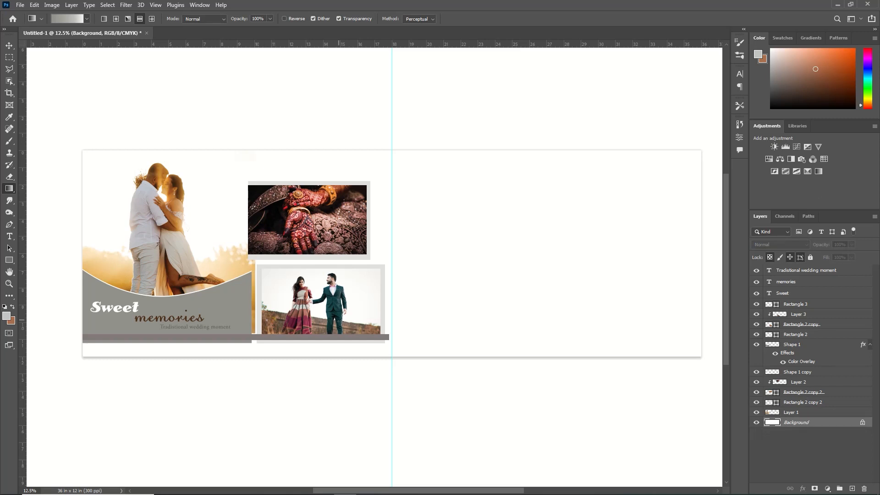
Step: Select the full-height area between the large photo's right edge and the center guide, and add a new layer above the background
left_click(10, 57)
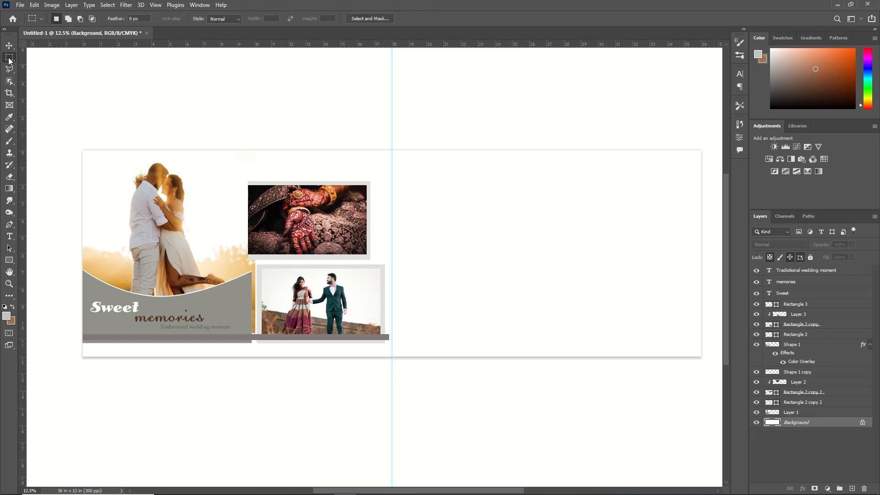
left_click_drag(244, 149, 389, 357)
key("shift+Right")
key("shift+Right")
key("shift+Right")
key("shift+Right")
key("shift+Right")
left_click(852, 489)
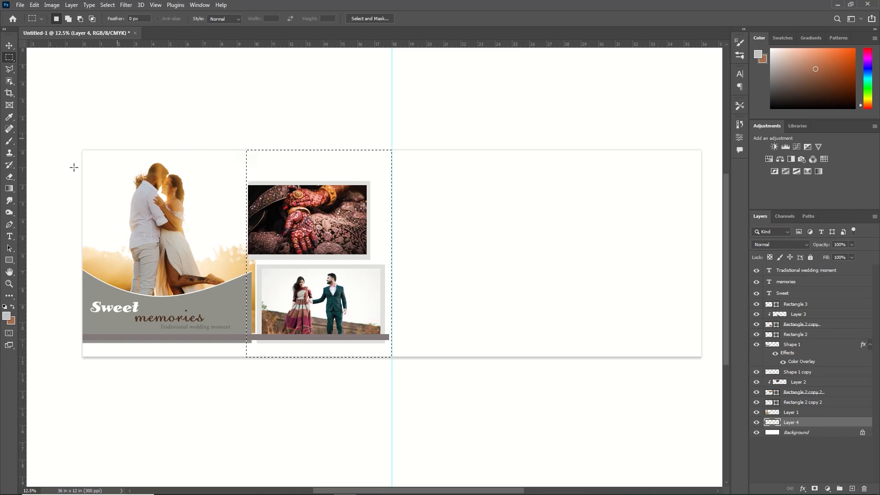
Step: Fill the selected area with a vertical gradient fading from grey 90918b at the top to white below
left_click(9, 188)
left_click(70, 18)
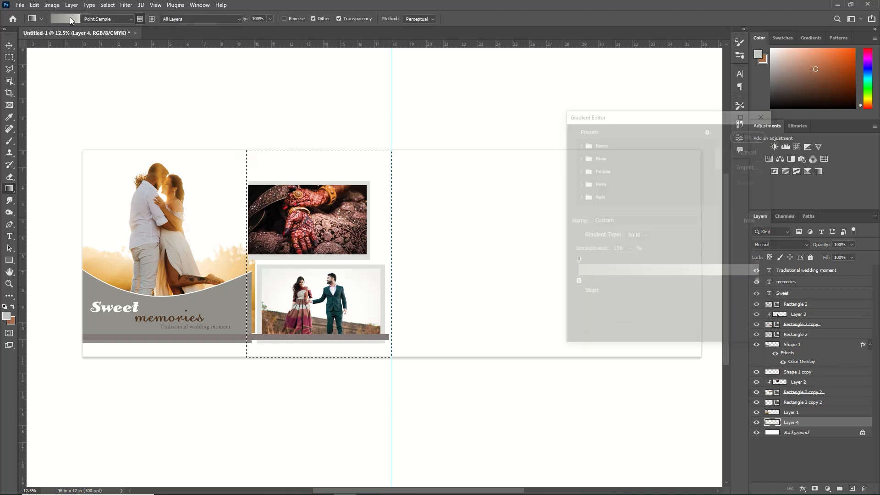
double_click(576, 282)
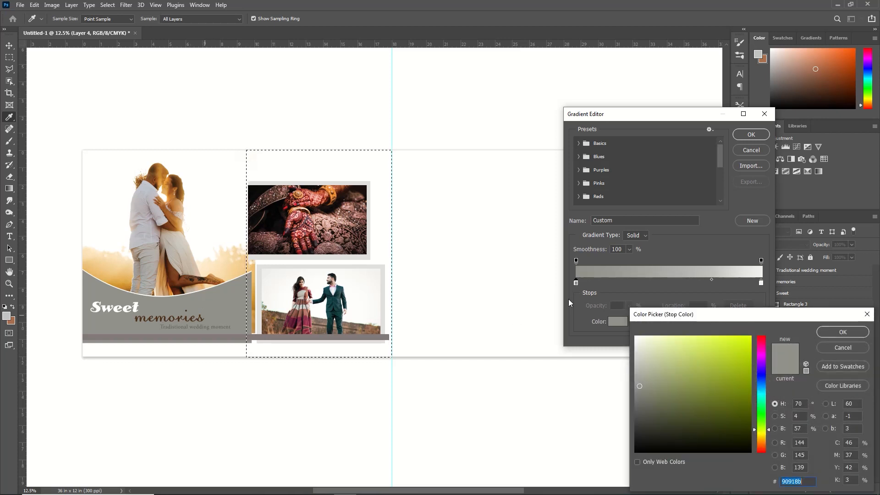
left_click(842, 332)
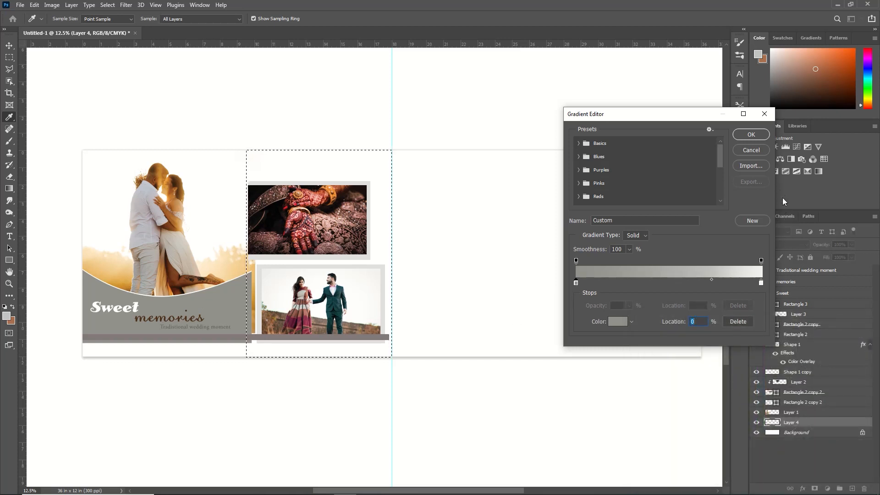
left_click(761, 136)
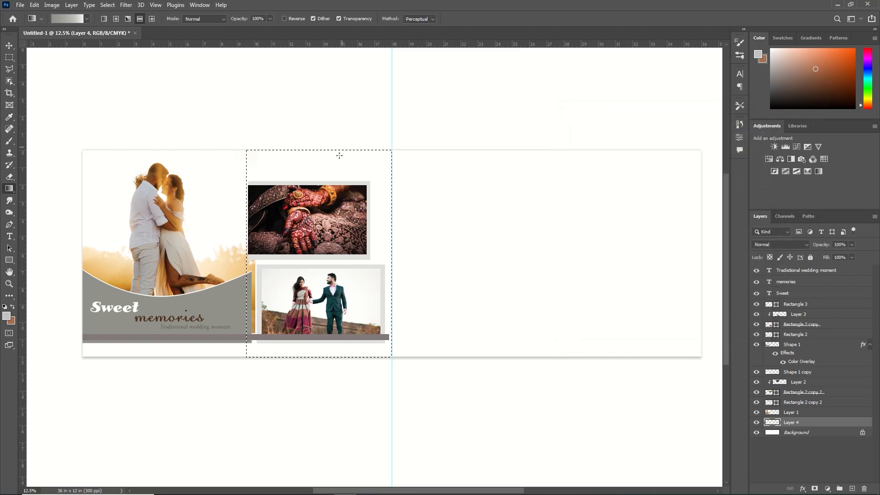
left_click_drag(315, 277, 313, 316)
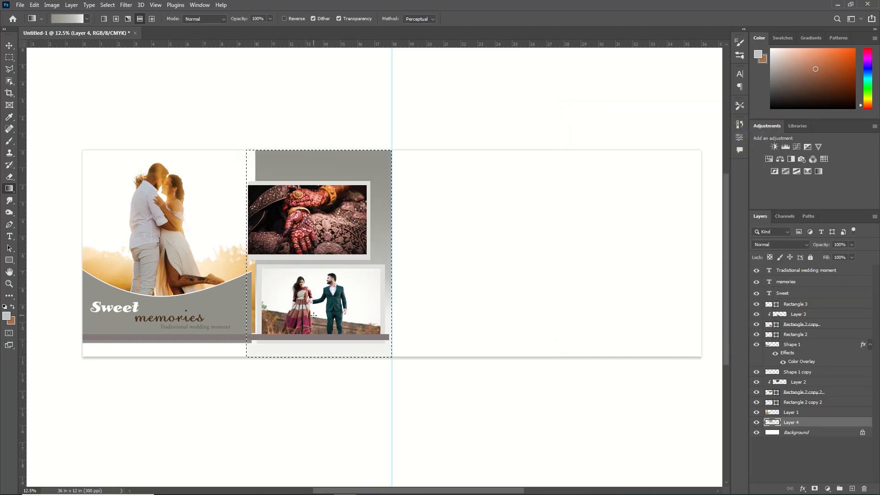
Step: Move the gradient panel up to Y 856 px, keeping its right edge against the center guide
key("ctrl+t")
left_click_drag(329, 175, 338, 156)
key("Left")
key("Left")
key("Left")
key("Left")
key("Left")
key("Left")
key("Left")
key("Left")
key("Left")
key("Left")
key("Left")
key("Left")
key("Left")
key("Left")
key("Left")
key("Left")
key("Left")
key("Left")
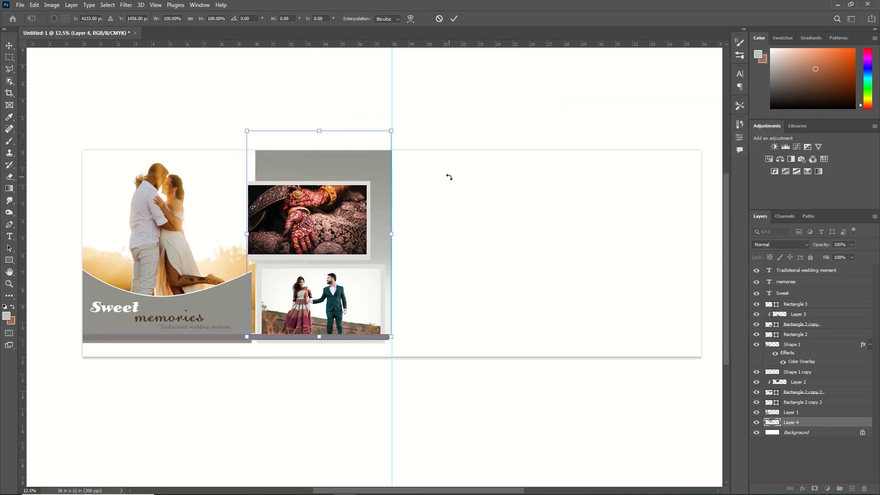
key("Up")
key("Up")
key("Up")
key("Up")
key("Up")
key("Up")
key("Up")
key("Up")
key("Up")
key("Up")
key("Up")
key("Up")
key("Up")
key("Up")
key("Up")
key("Up")
key("Up")
key("Up")
key("shift+Up")
key("shift+Up")
key("shift+Up")
key("shift+Up")
key("shift+Up")
key("shift+Up")
key("shift+Up")
key("shift+Up")
key("shift+Up")
key("shift+Up")
key("shift+Up")
key("shift+Up")
key("shift+Up")
key("shift+Up")
key("shift+Up")
key("shift+Up")
key("shift+Up")
key("shift+Up")
key("shift+Up")
key("shift+Up")
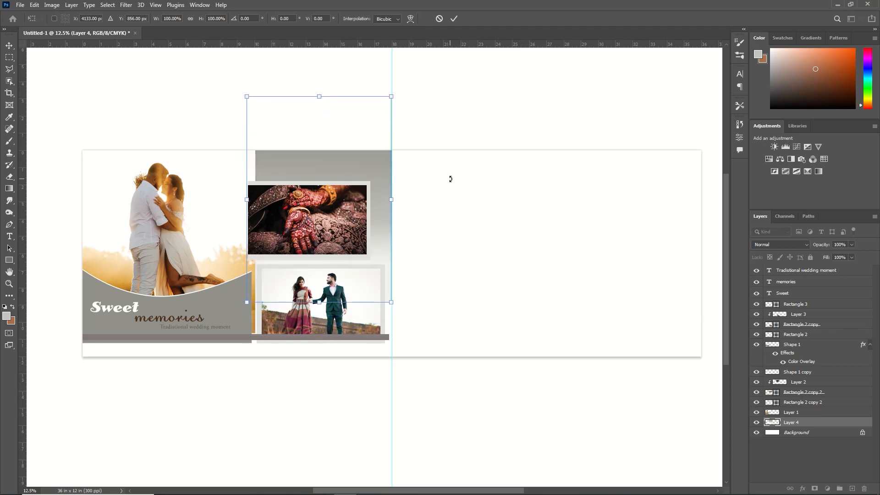
left_click(454, 19)
Step: Stretch the gradient panel's bottom edge down past the thin bar, near the spread's lower edge
key("ctrl+t")
left_click_drag(319, 298, 314, 347)
key("Return")
Step: Shift the henna hands photo with its frame about 1 in left so it overlaps the large couple photo
left_click(798, 382)
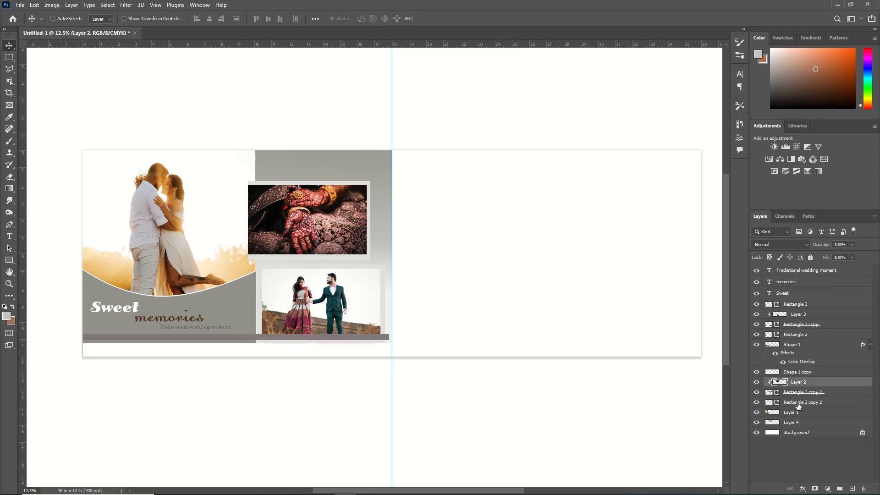
left_click(798, 403, "ctrl")
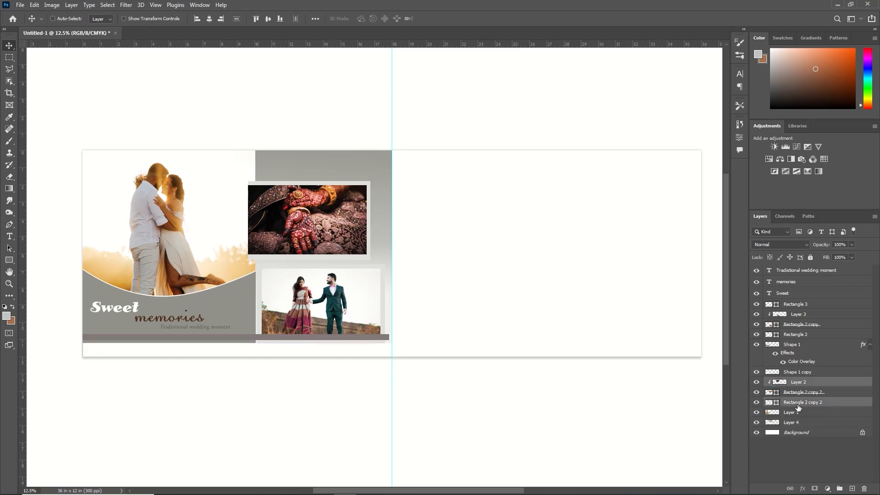
left_click(799, 395, "ctrl")
key("shift+Left")
key("shift+Left")
key("shift+Left")
key("shift+Left")
key("shift+Left")
key("shift+Left")
key("shift+Left")
key("shift+Left")
key("shift+Left")
key("shift+Left")
key("shift+Left")
key("shift+Left")
key("shift+Left")
key("shift+Left")
key("shift+Left")
key("shift+Left")
key("shift+Left")
key("shift+Left")
key("shift+Left")
key("shift+Left")
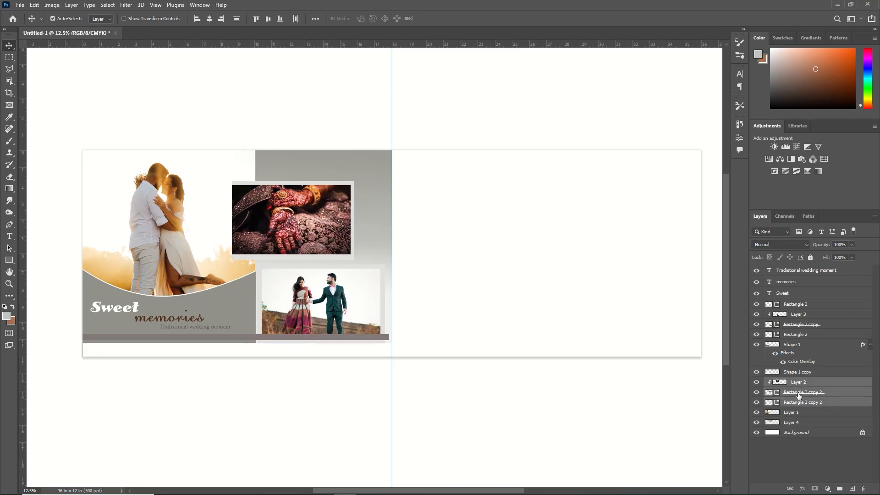
Step: Add a drop shadow to the henna photo's frame with 19% opacity, 38° angle, 16 px distance, 32% spread and 38 px size
double_click(833, 403)
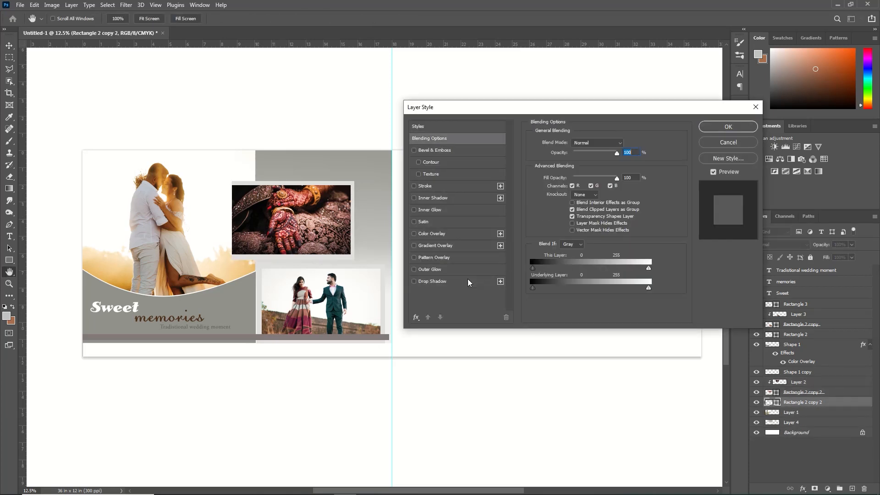
left_click(468, 280)
left_click(578, 168)
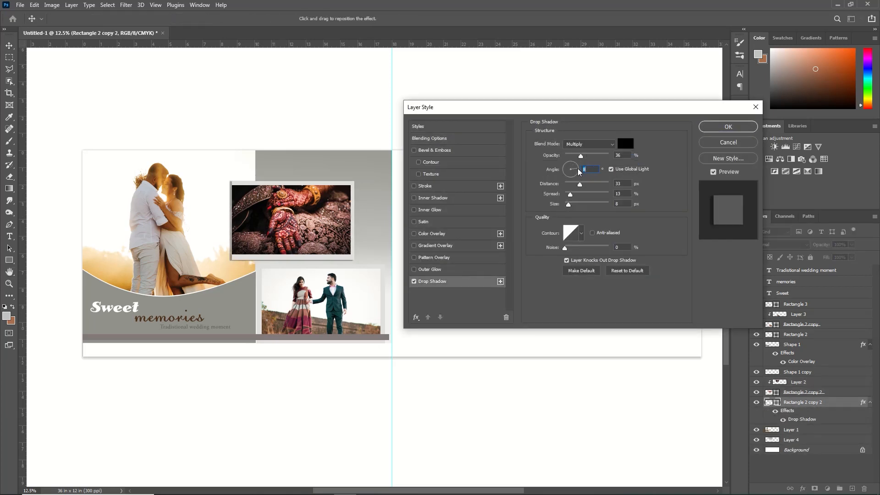
left_click(572, 183)
left_click(574, 154)
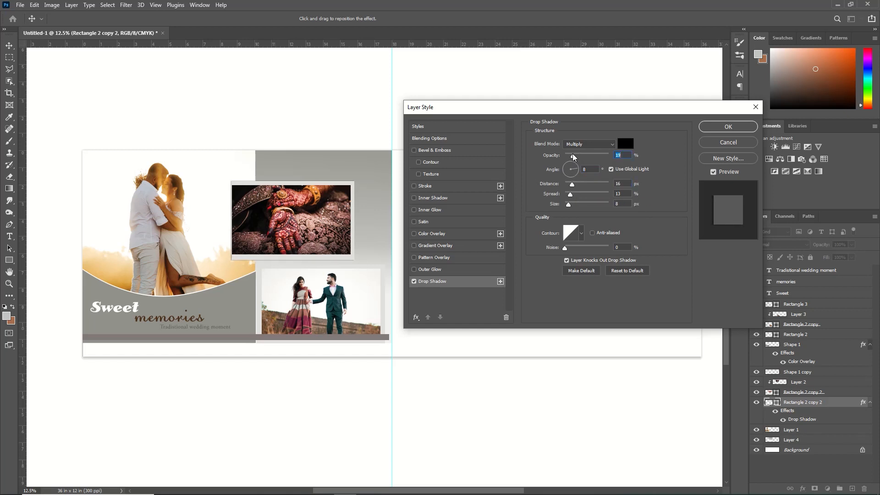
left_click(577, 164)
mouse_move(571, 195)
left_mouse_down()
mouse_move(589, 196)
mouse_move(579, 195)
left_mouse_up()
left_click(574, 204)
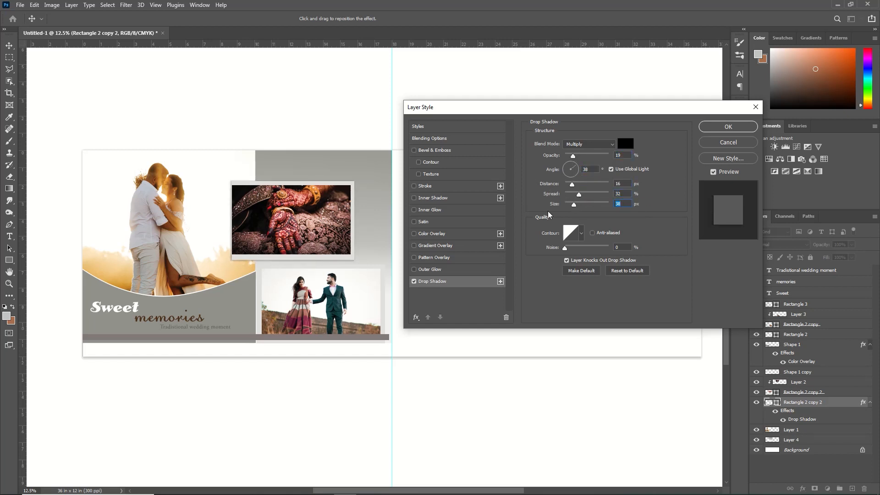
left_click(728, 127)
Step: Add a drop shadow to the outdoor couple photo's frame and turn the light angle so the shadow falls to the right
left_click(377, 298)
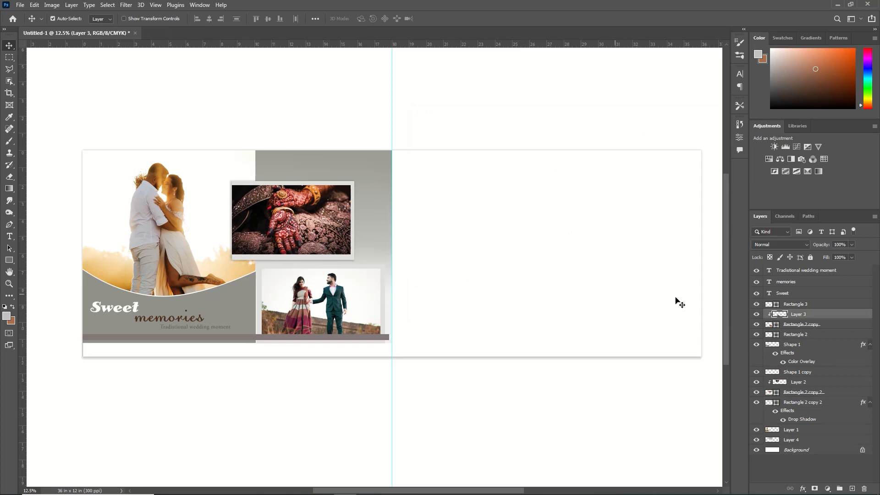
left_click(798, 335)
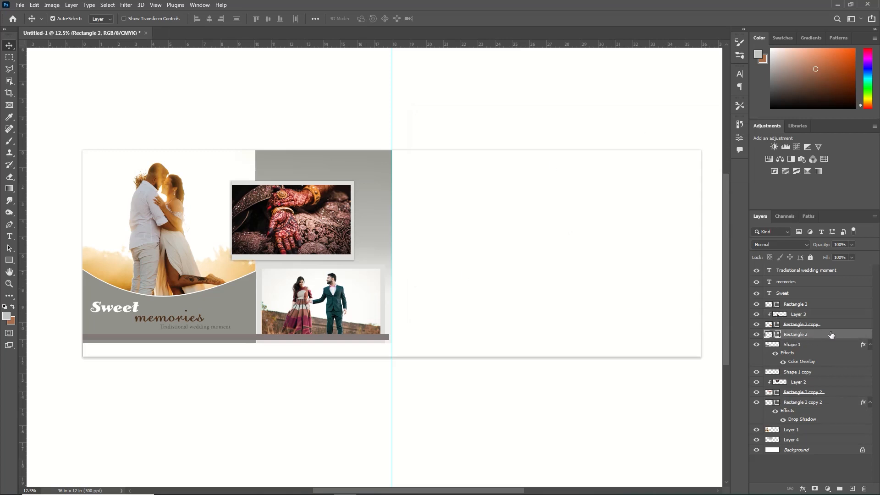
double_click(831, 334)
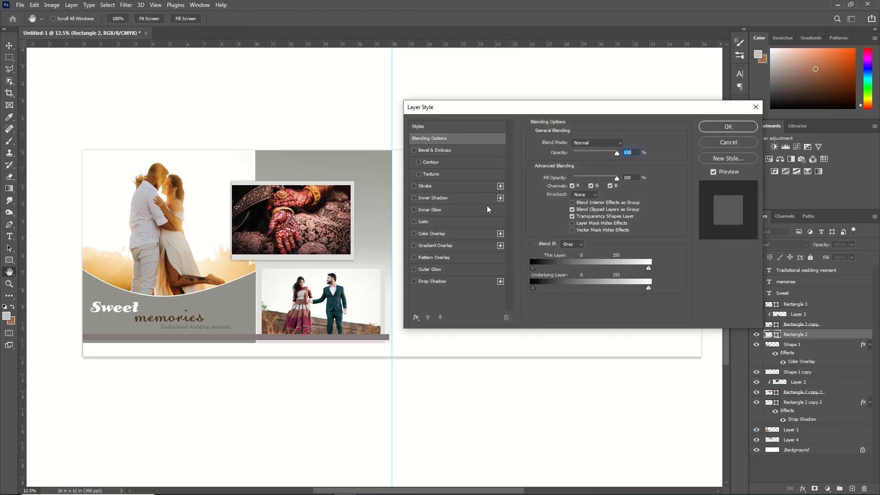
left_click(454, 283)
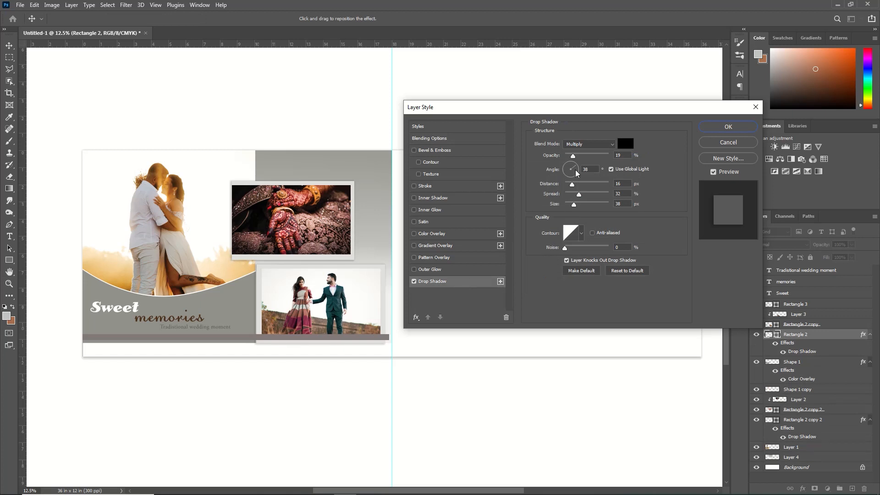
left_click_drag(576, 170, 564, 170)
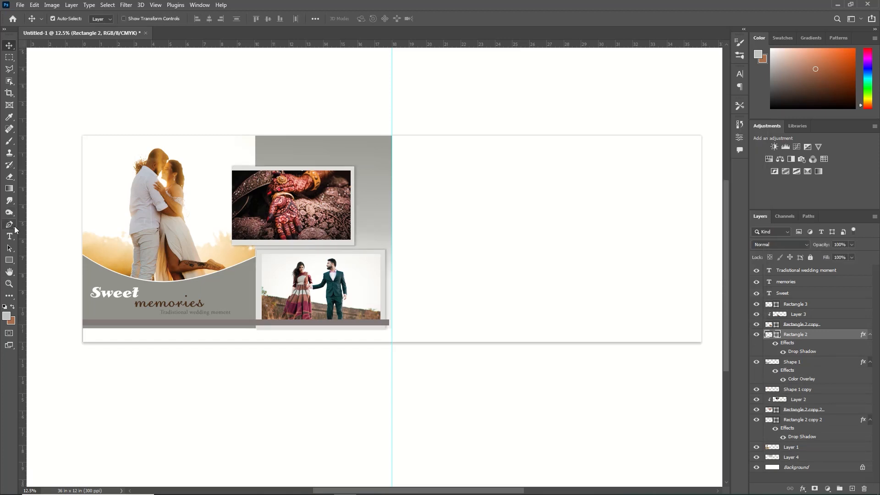
Step: Add the text "wondraful memorial moment" below the thin bar on the left page and widen its letter spacing to 1405
left_click(10, 235)
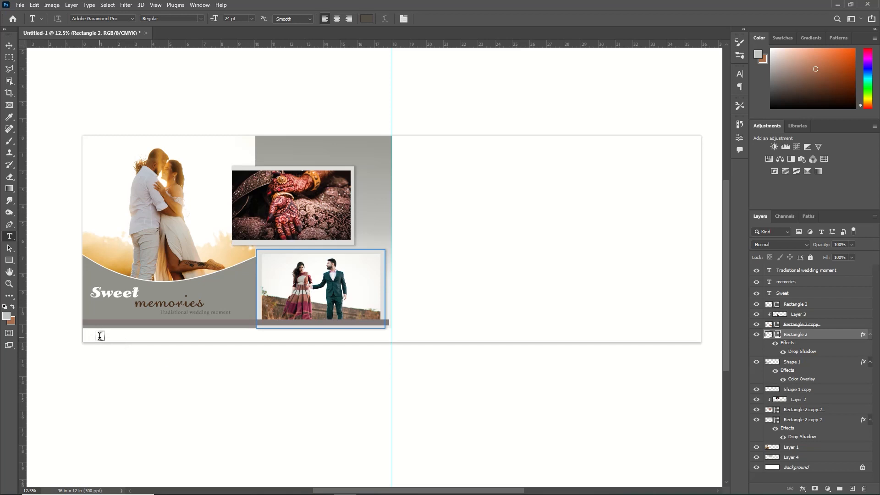
left_click(99, 336)
key("BackSpace")
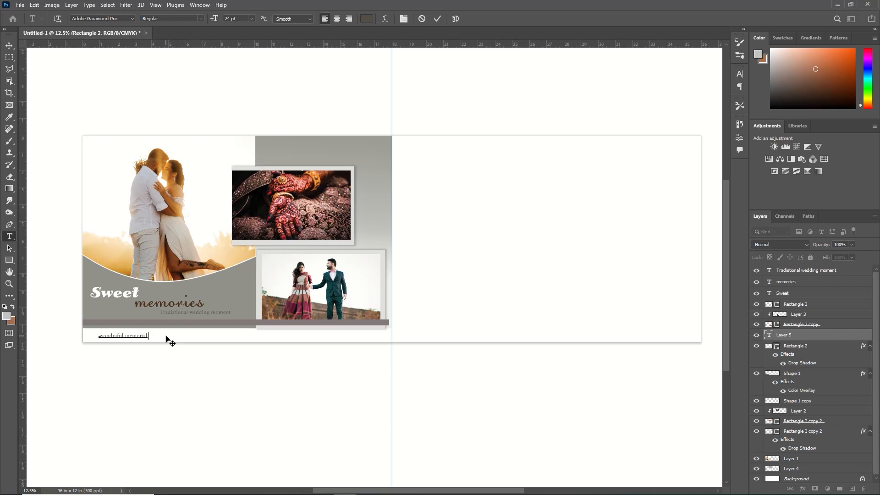
left_click(739, 74)
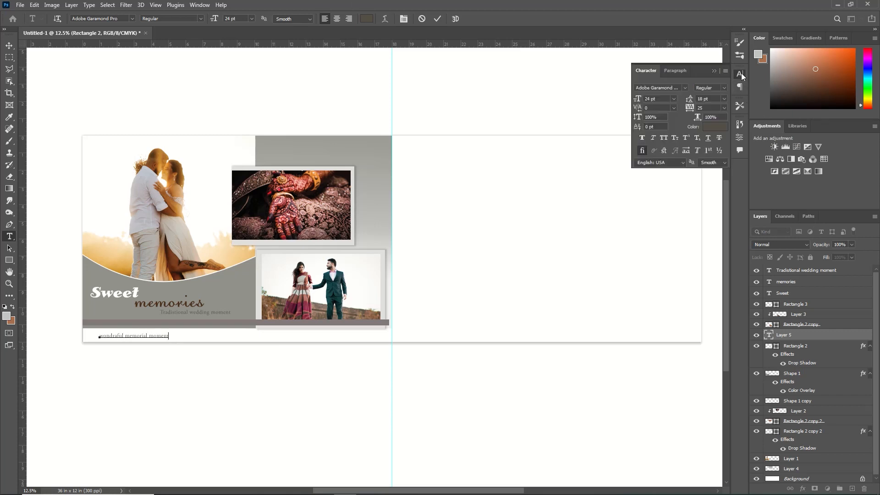
key("ctrl+a")
left_click_drag(689, 107, 723, 111)
left_click(714, 71)
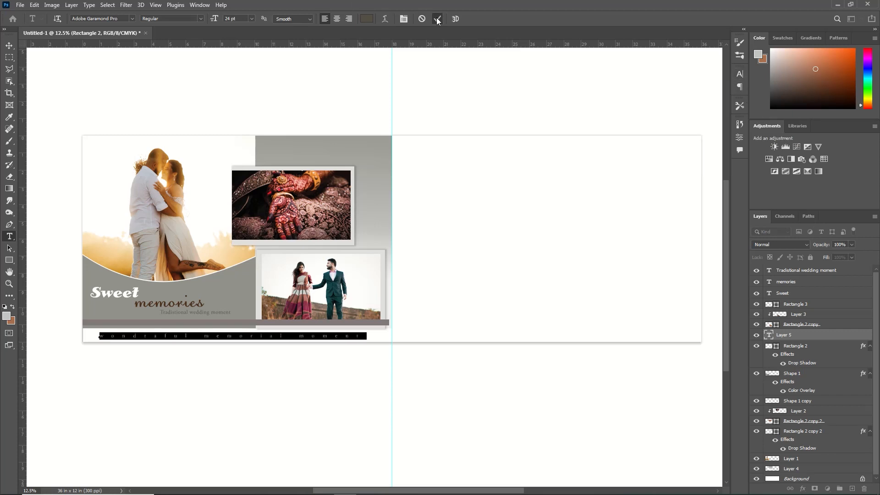
left_click(437, 19)
Step: Select the strip across the left page's lower edge, move the new text layer just above the Background and add a blank layer beneath it
key("m")
left_click_drag(83, 319, 388, 375)
left_click_drag(804, 335, 783, 473)
left_click(796, 478)
left_click(852, 488)
scroll(210, 330, "down", 1)
Step: Fill the selected strip from left to right with a gradient from an orange sampled in the large couple photo to white, and deselect
left_click(9, 189)
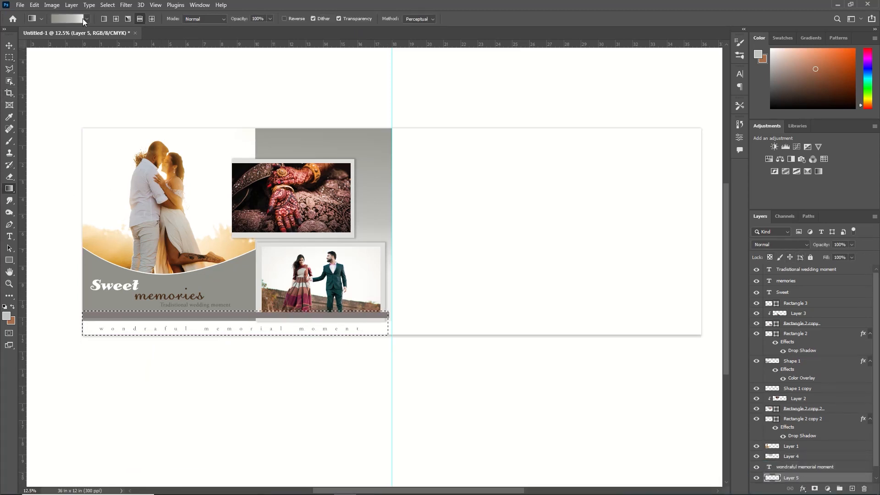
left_click(67, 19)
double_click(576, 282)
left_click(113, 242)
left_click(106, 254)
left_click(842, 332)
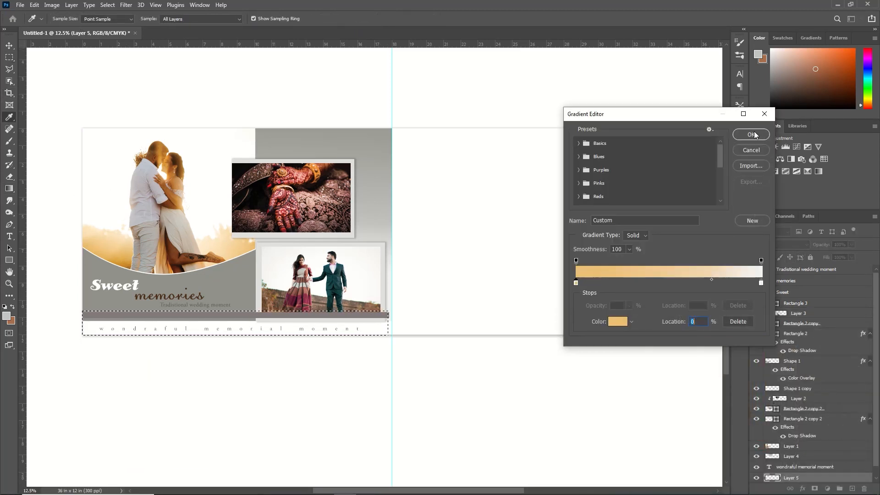
left_click(752, 134)
left_click_drag(108, 328, 324, 329)
key("ctrl+d")
Step: Recolor the "wondraful memorial moment" text with the brown 503113 sampled from the word "memories"
left_click(323, 329, "ctrl")
key("t")
left_click(366, 19)
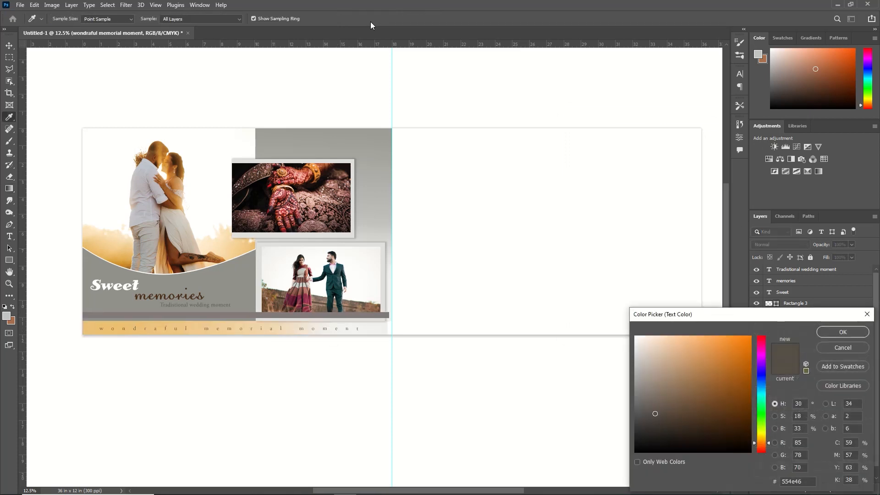
left_click(166, 296)
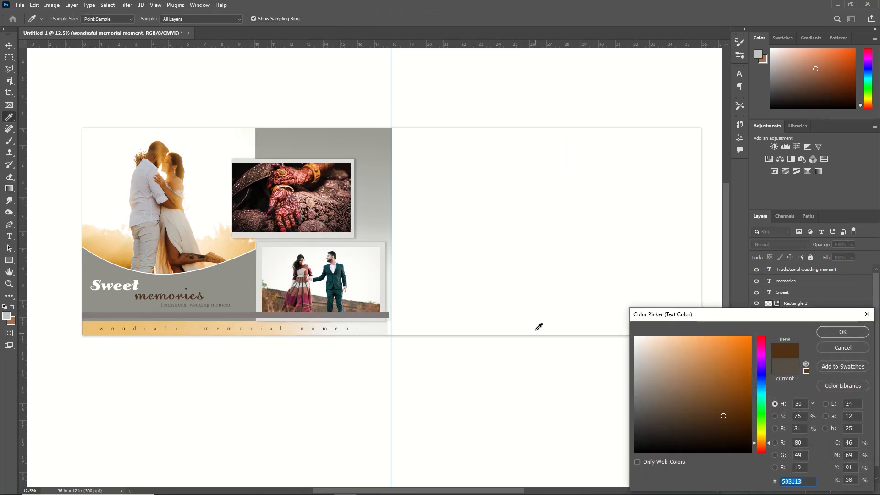
left_click(832, 332)
Step: Tighten the letter spacing of the "wondraful memorial moment" text and move the line towards the middle of the gradient strip
left_click(739, 74)
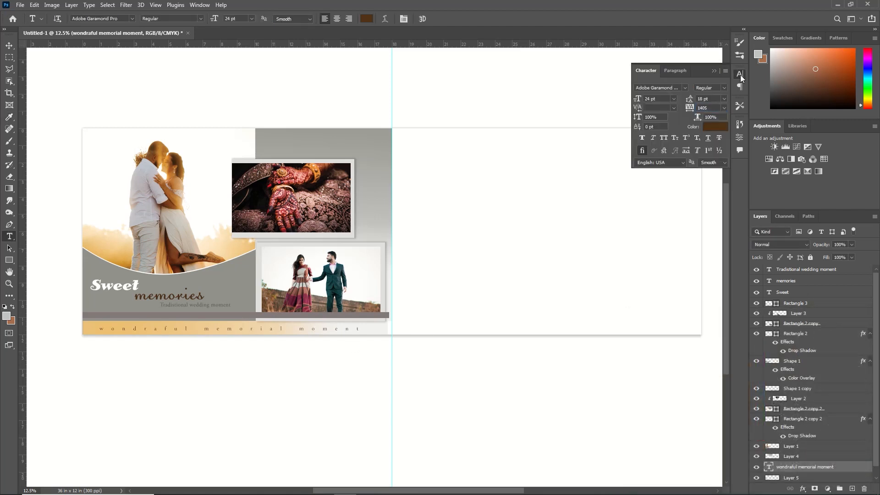
left_click(720, 106)
left_click_drag(687, 110, 686, 108)
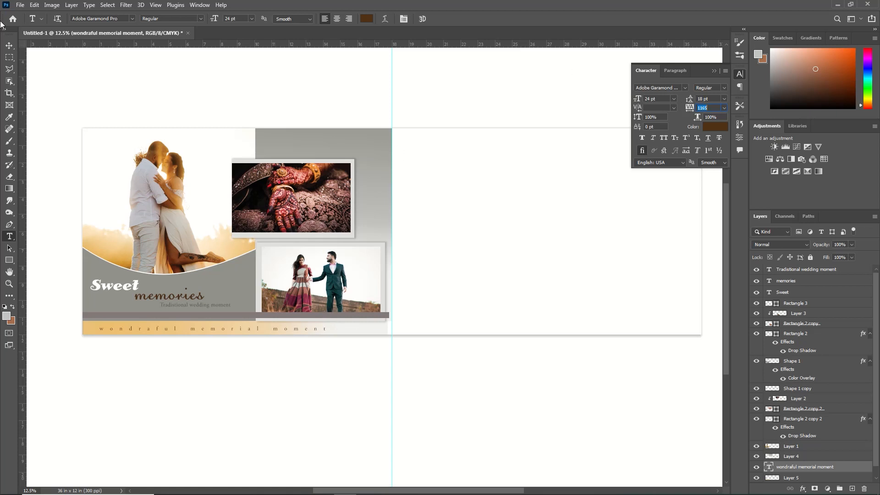
left_click_drag(327, 329, 99, 330)
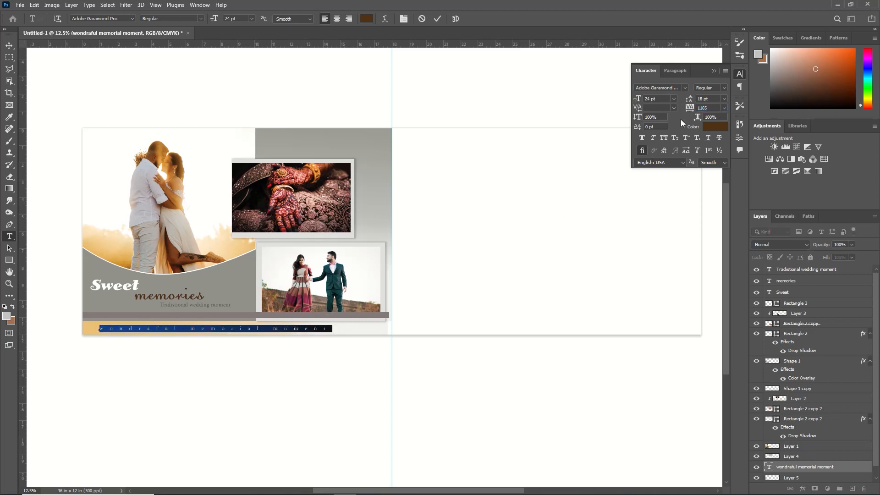
left_click_drag(693, 108, 679, 115)
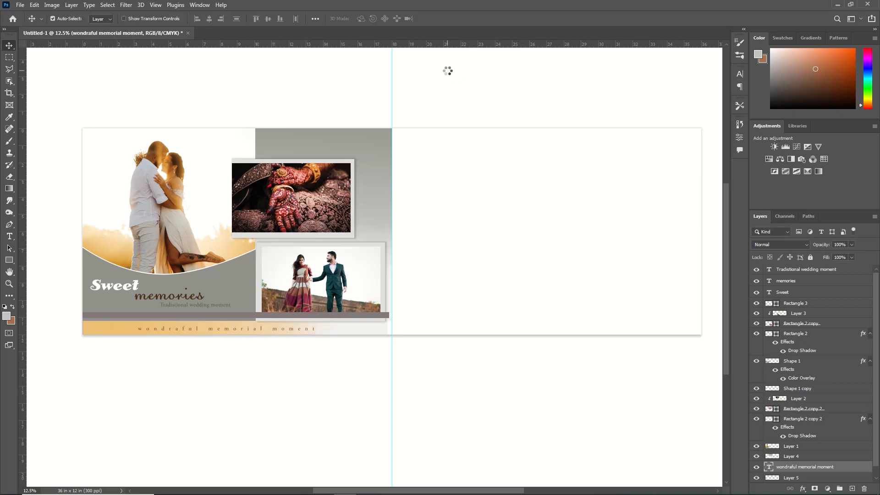
Step: Draw a black rectangle about 9.76 × 14.05 in, starting at the centre guide and covering the full height of the right page
left_click(9, 261)
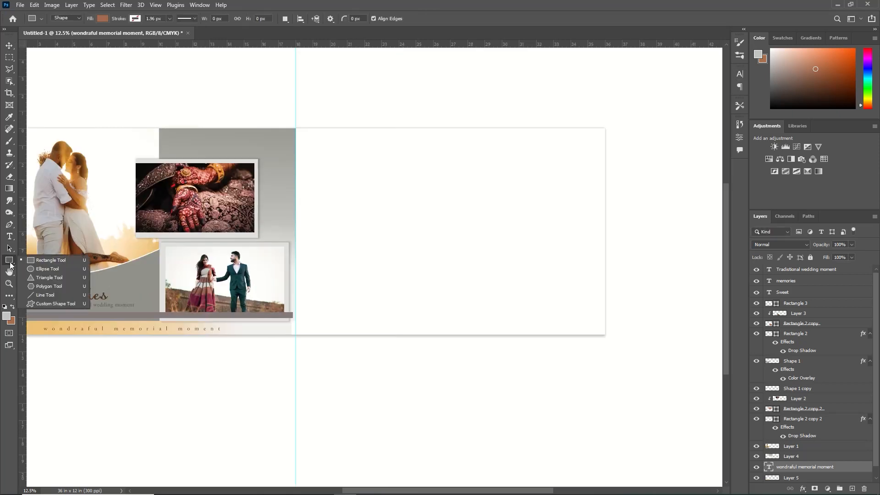
left_click(49, 259)
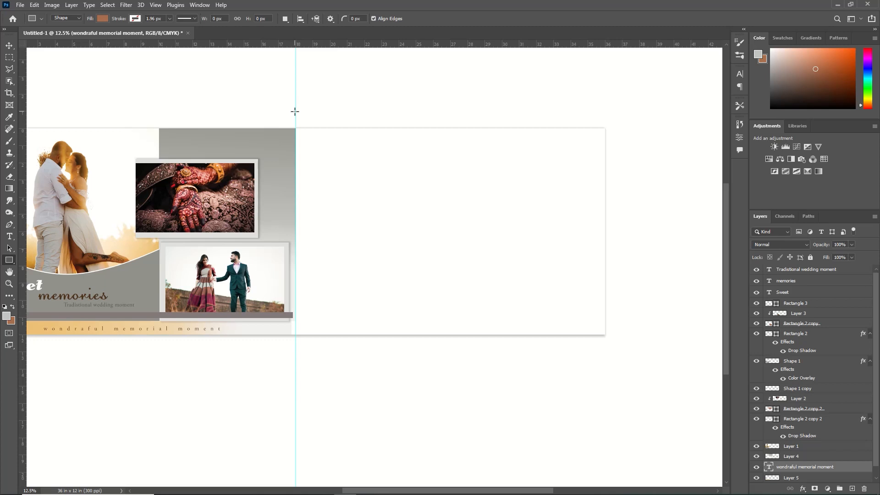
mouse_move(296, 99)
left_mouse_down()
mouse_move(446, 192)
mouse_move(464, 340)
left_mouse_up()
left_click(634, 217)
left_click(668, 265)
left_click(669, 266)
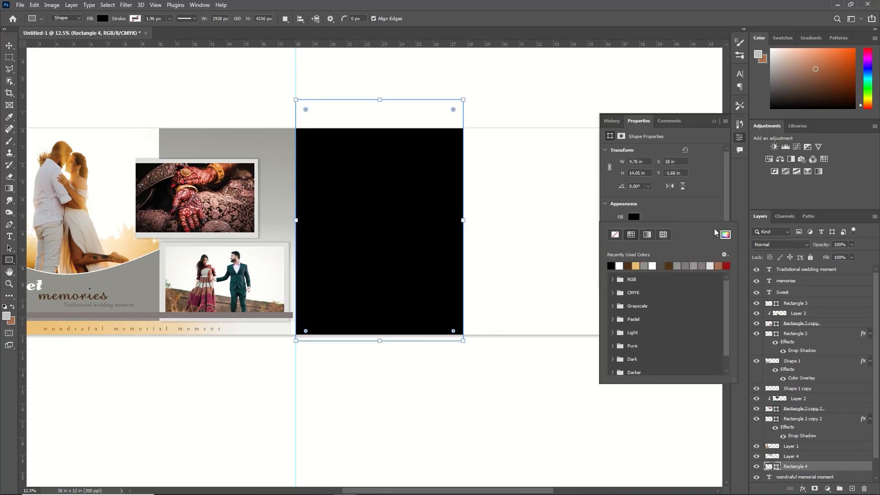
Step: Open the pexels couple photo ending in 2917380, cut its whole image, close it and paste the image into the album spread
key("ctrl+o")
left_click(321, 77)
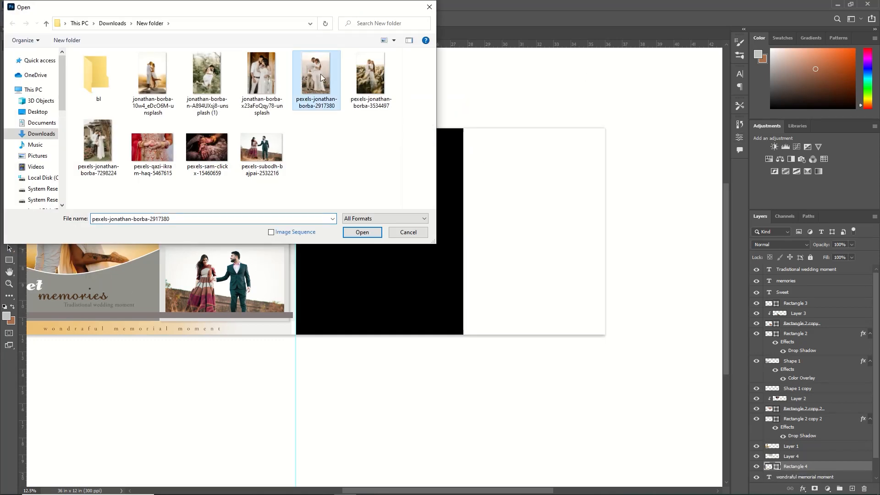
double_click(322, 78)
key("ctrl+a")
key("ctrl+x")
key("ctrl+w")
key("n")
key("ctrl+v")
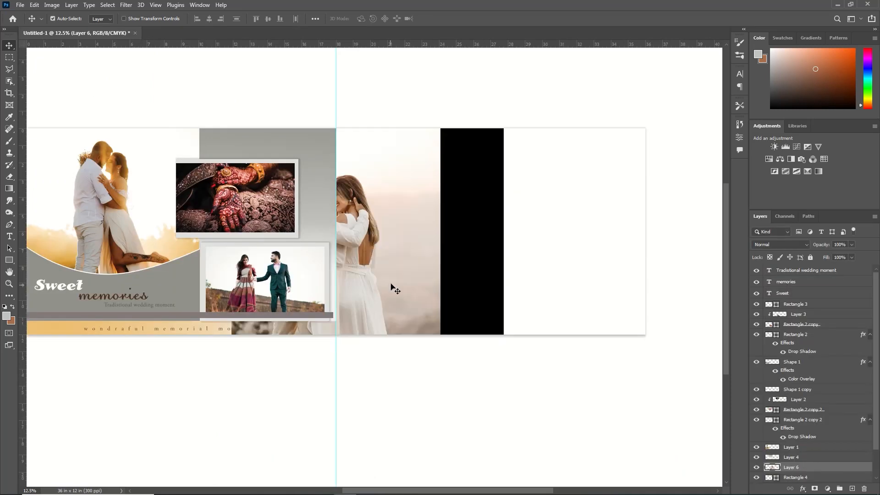
Step: Position the pasted couple photo over the black rectangle and clip it to that rectangle
left_click_drag(381, 251, 467, 225)
right_click(829, 468)
left_click(798, 252)
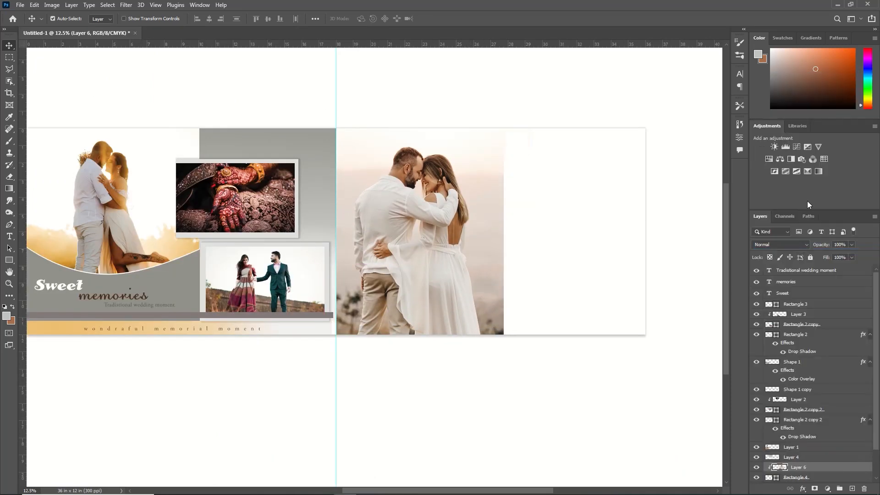
Step: Draw a rectangle beside the clipped photo and shrink it to about 2332 × 3542 px, leaving margins at the page's upper and outer edges
key("u")
mouse_move(504, 119)
left_mouse_down()
mouse_move(648, 198)
mouse_move(650, 340)
left_mouse_up()
key("v")
key("ctrl+t")
left_click_drag(650, 119, 637, 137)
key("Return")
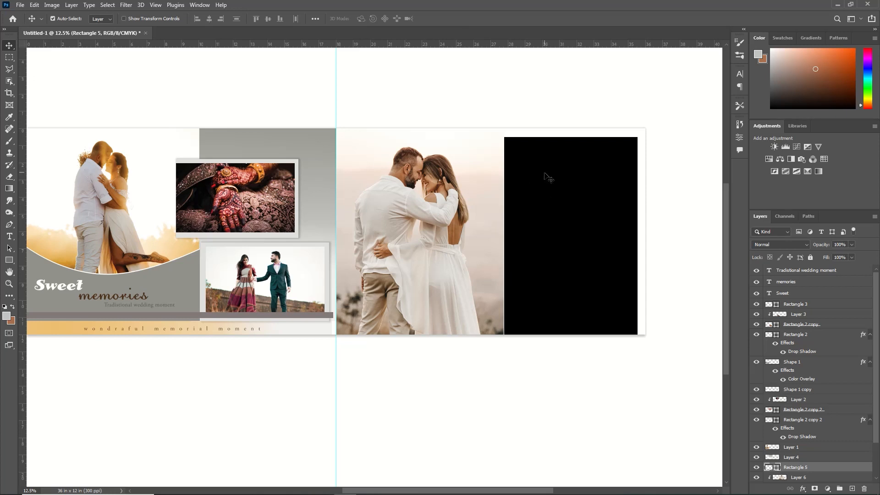
Step: Set the fill color of the rectangle beside the photo to dark teal 08333b
double_click(776, 467)
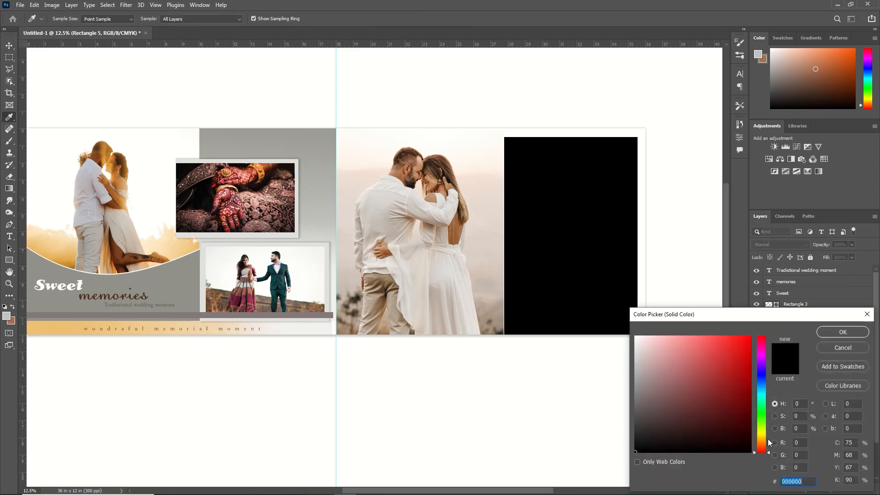
type("08333b")
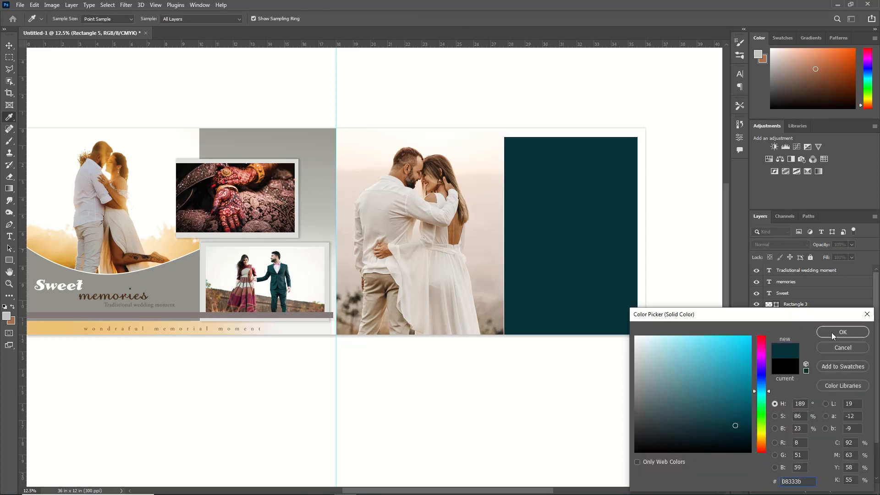
left_click(839, 332)
Step: Draw a tall rectangle about 2.51 × 9.33 in inside the dark teal panel and fill it with the lighter teal 0d5f6e
key("u")
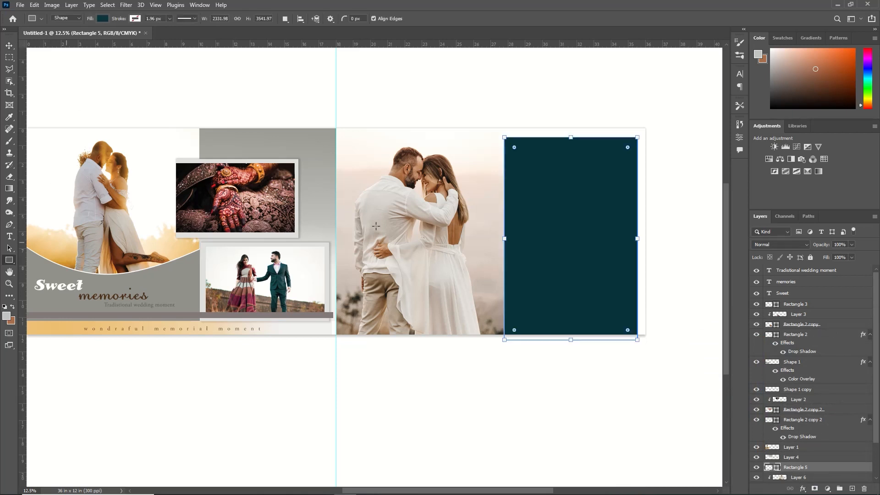
left_click_drag(515, 156, 558, 317)
left_click(633, 217)
left_click(725, 234)
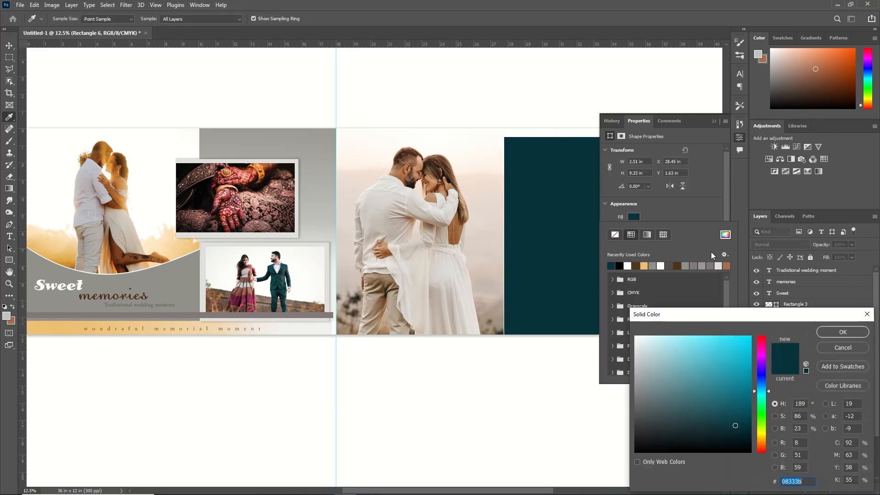
left_click(735, 399)
mouse_move(736, 399)
left_mouse_down()
mouse_move(729, 388)
mouse_move(738, 401)
left_mouse_up()
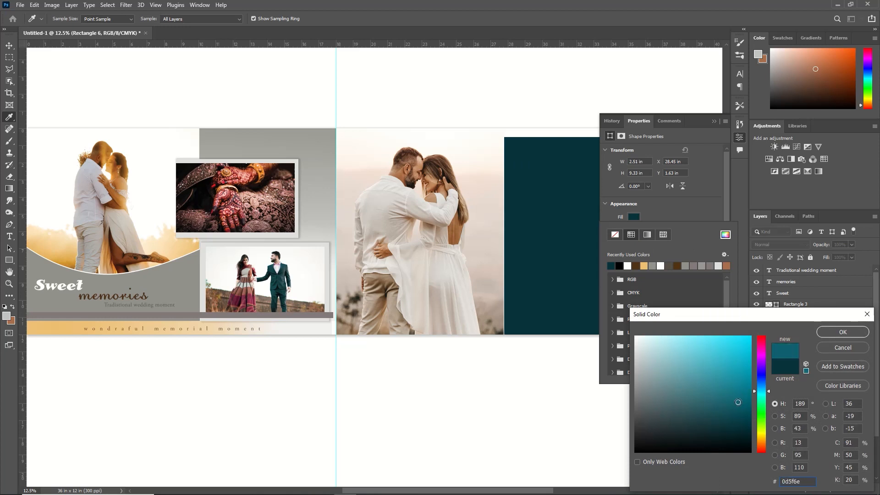
key("Return")
left_click(714, 121)
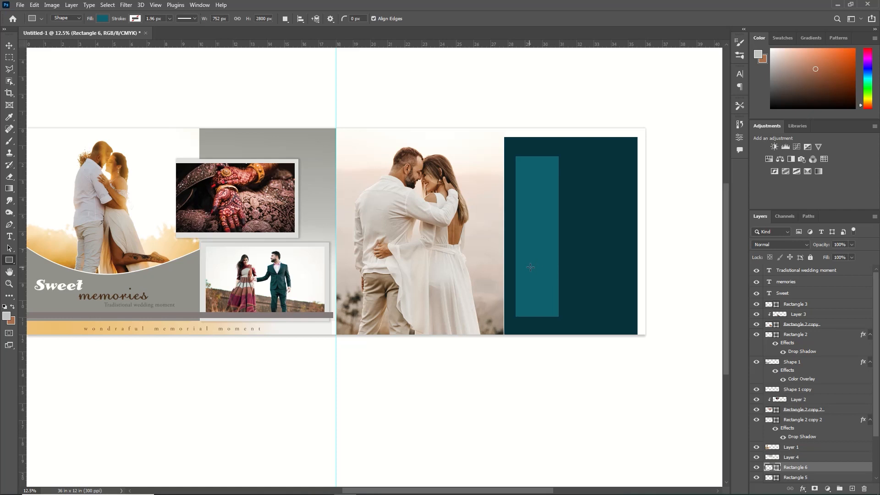
Step: Draw a rectangle about 3.92 × 3.87 in over the tall shape's lower end and a circle about 1128 px wide across the panel's outer edge
left_click_drag(532, 264, 600, 329)
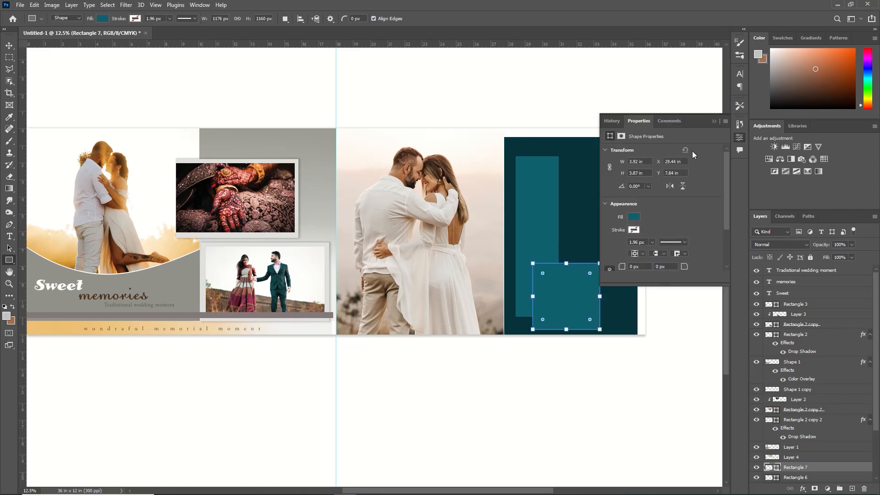
key("v")
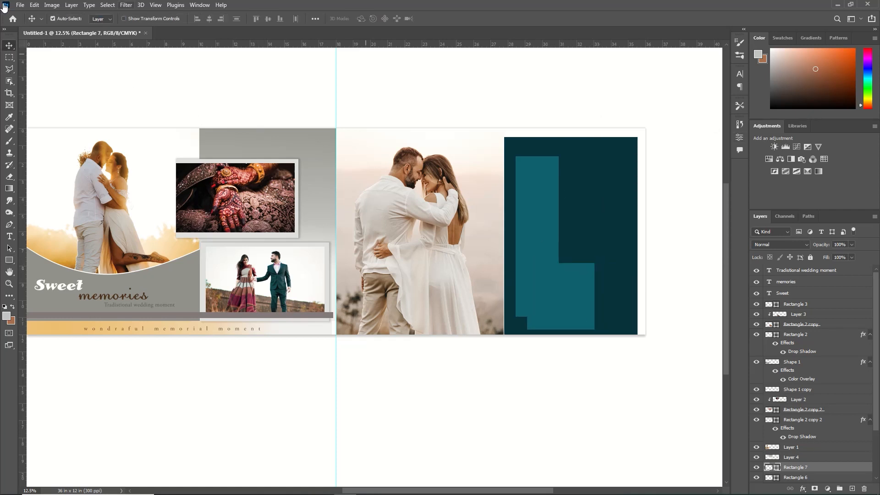
left_click_drag(10, 260, 42, 268)
left_click_drag(601, 266, 666, 338)
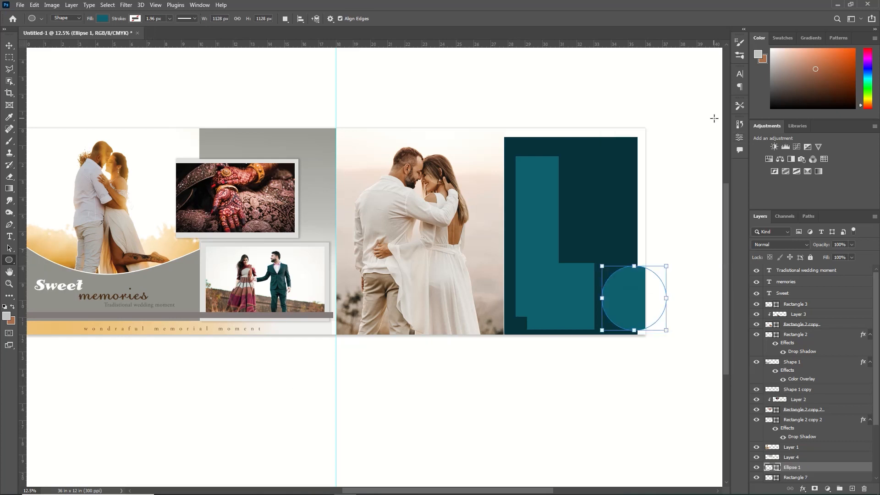
key("v")
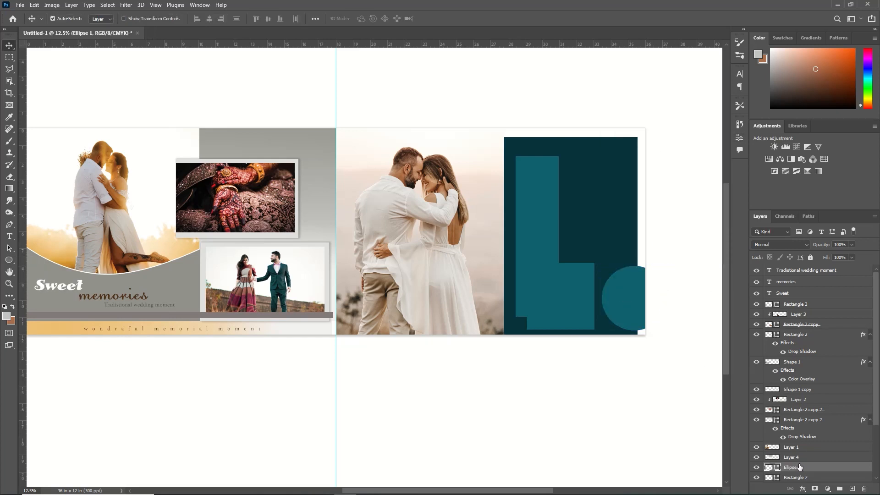
Step: Duplicate the circle and fill the copy with the darker teal 093e47
key("ctrl+j")
double_click(776, 468)
left_click(737, 419)
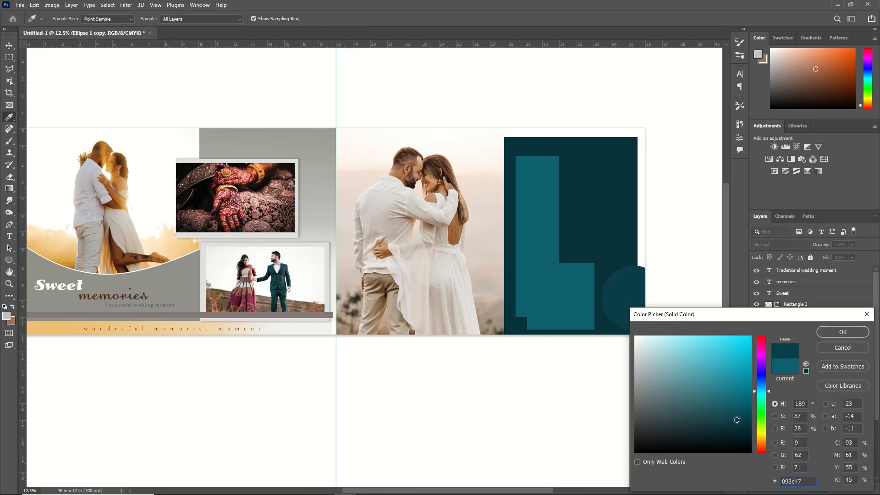
left_click(819, 332)
Step: Scale the dark circle copy to 76.24% and nudge it to the centre of the lighter circle to form a ring
key("ctrl+t")
left_click_drag(603, 265, 617, 276)
key("Up")
key("Up")
key("Up")
key("Up")
key("Up")
key("Up")
key("Up")
key("Up")
key("Up")
key("Up")
key("Left")
key("Left")
key("Left")
key("Left")
key("Left")
key("Left")
key("Up")
key("Up")
key("Up")
key("Right")
key("Right")
key("Right")
key("Right")
key("Right")
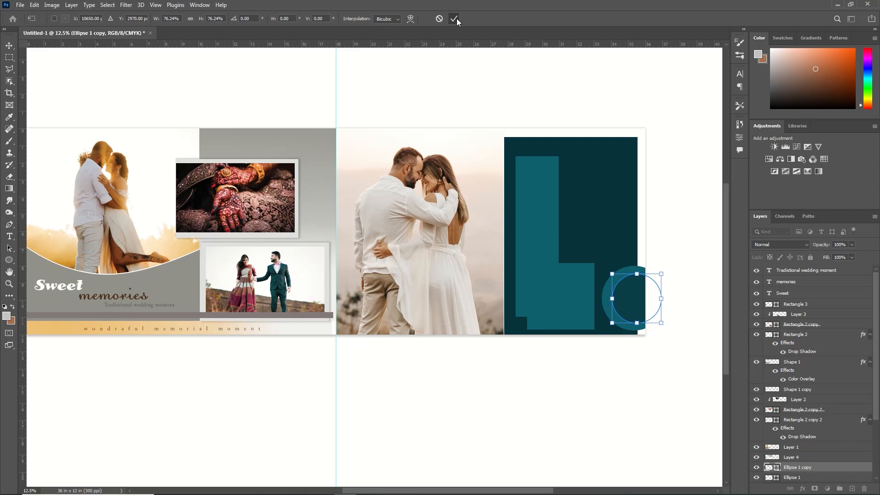
left_click(453, 18)
Step: Rasterize the layers of both circles
right_click(802, 467)
left_click(788, 217)
right_click(806, 478)
left_click(788, 229)
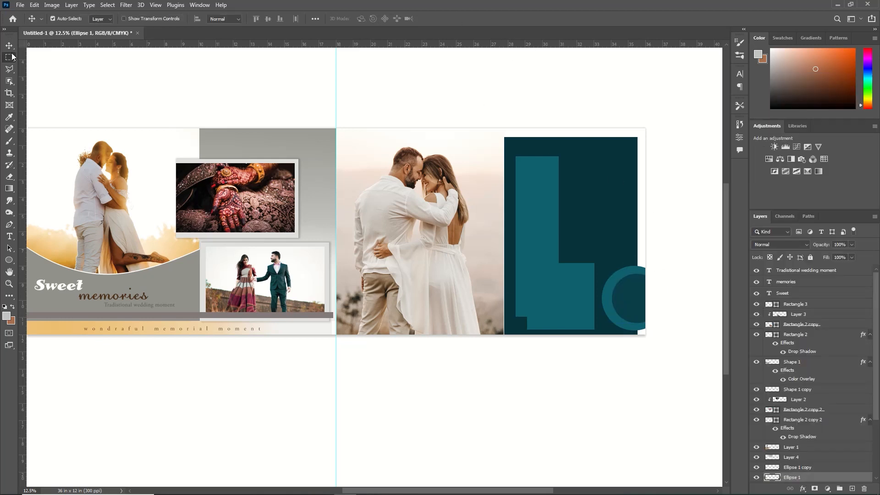
Step: Delete the parts of both circles that extend beyond the dark teal panel's outer edge
left_click(9, 58)
left_click_drag(636, 243, 664, 341)
key("Delete")
left_click(787, 467)
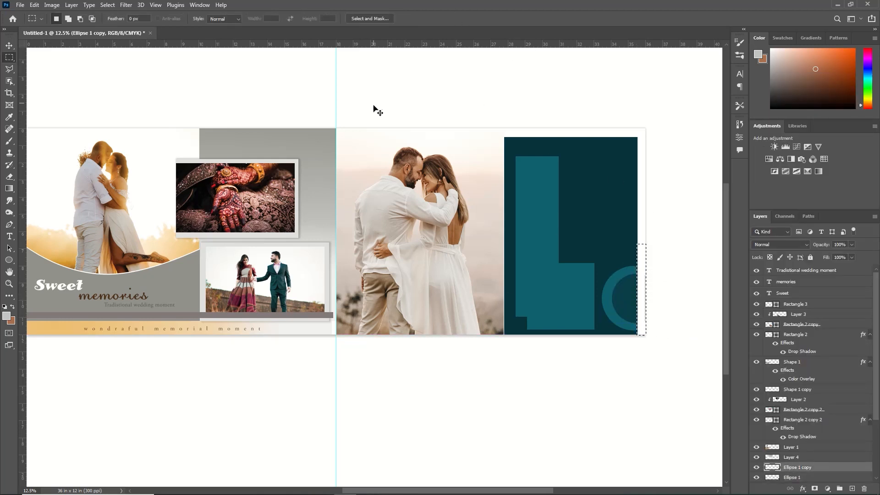
left_click_drag(643, 267, 670, 327)
left_click(792, 477)
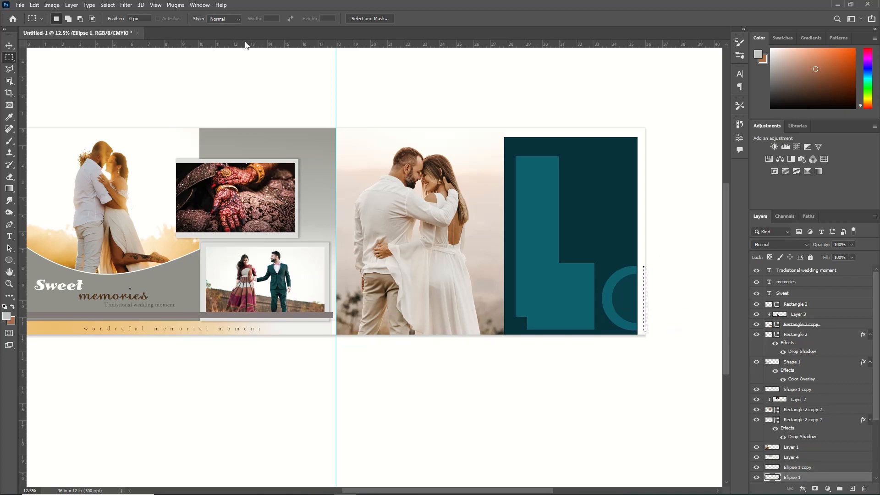
left_click(9, 45)
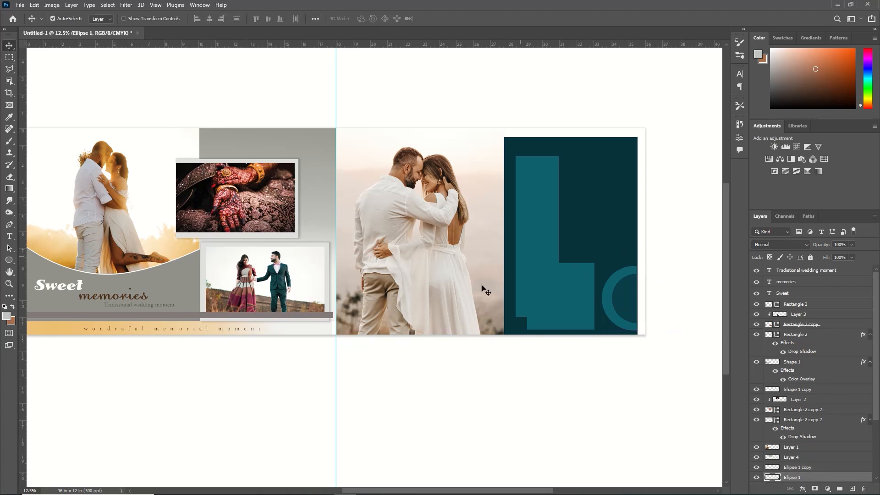
Step: Draw a rectangle about 5.09 × 5.63 in over the upper teal shapes on the dark teal panel
key("u")
left_click_drag(518, 160, 601, 255)
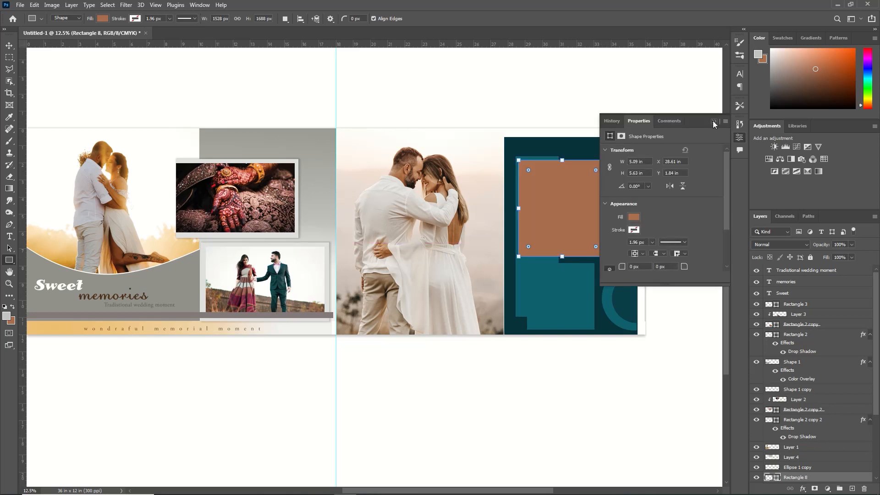
key("ctrl+z")
key("ctrl+shift+z")
key("v")
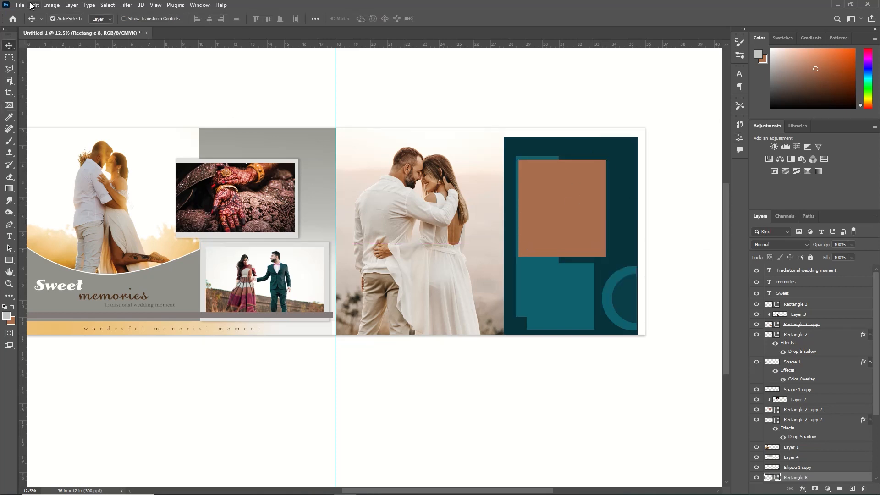
Step: Place the wheat-field couple photo from the 3534497 file and scale it down over the new brown rectangle
key("ctrl+o")
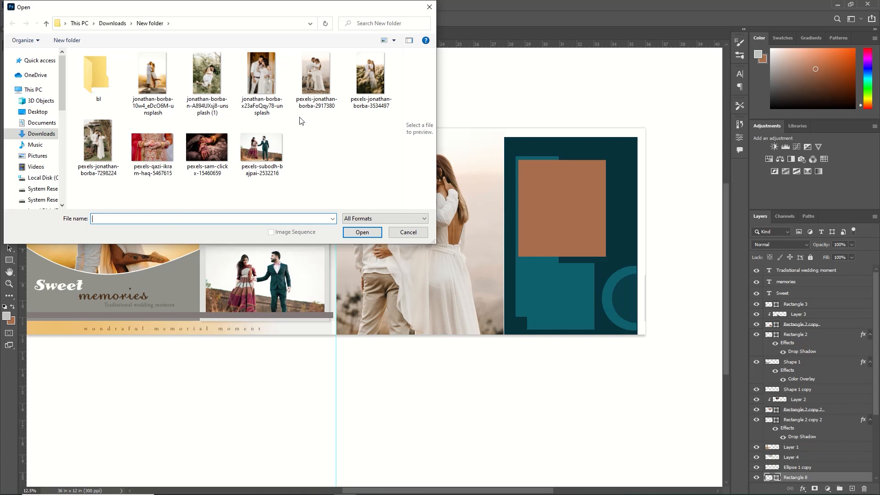
left_click(369, 75)
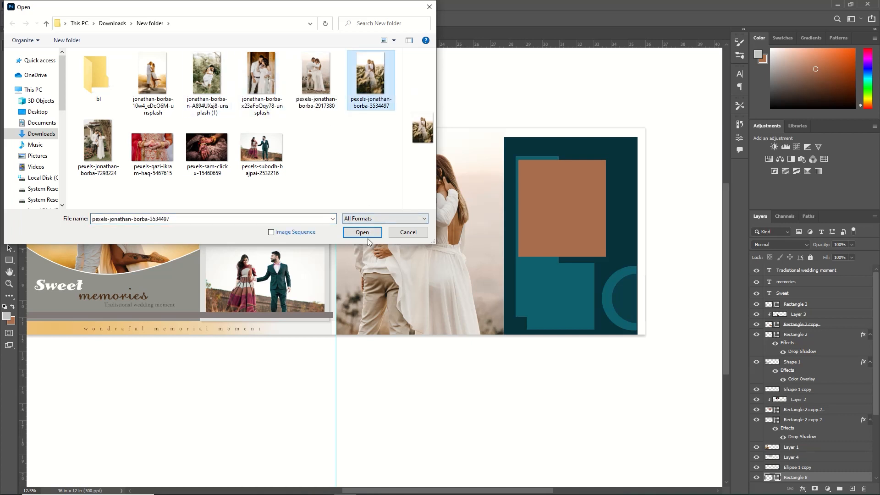
left_click(362, 233)
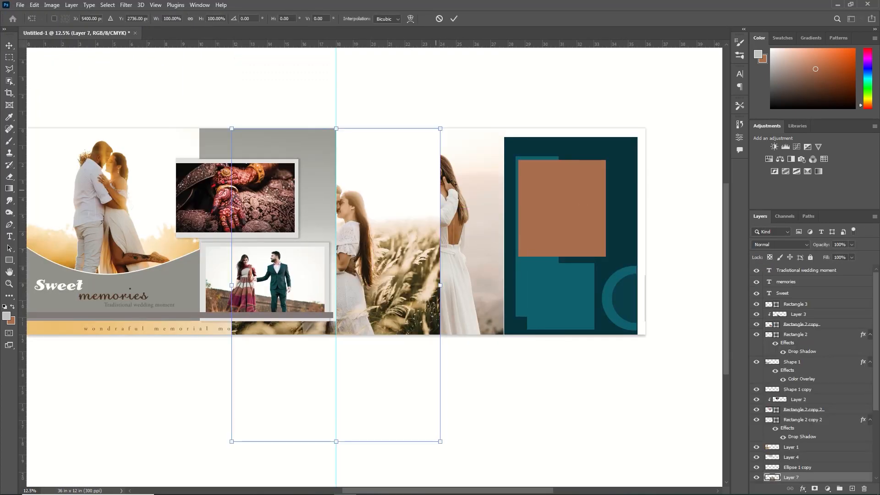
left_click_drag(377, 176, 578, 176)
left_click_drag(434, 128, 518, 256)
left_click_drag(584, 333, 566, 221)
key("Return")
Step: Clip the wheat-field photo to the brown rectangle and enlarge and reposition it so the couple fills the frame
scroll(811, 352, "down", 4)
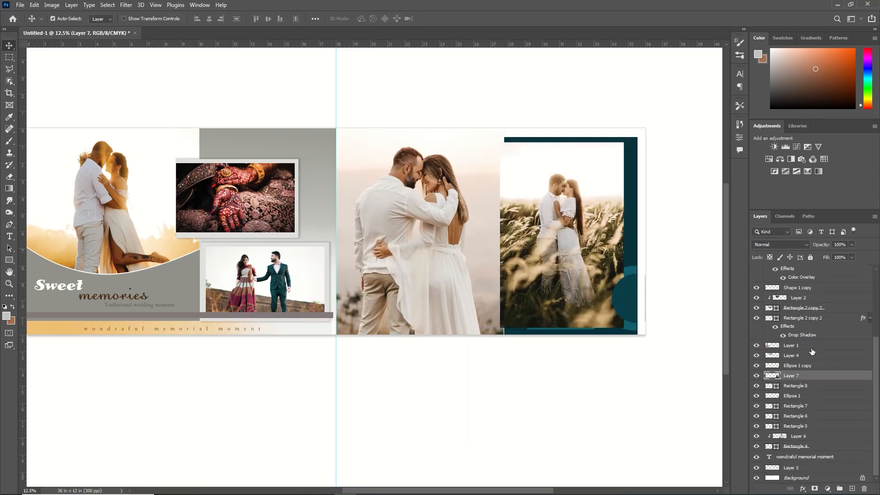
right_click(814, 375)
left_click(735, 283)
key("ctrl+t")
left_click_drag(624, 142, 634, 128)
left_click_drag(500, 328, 483, 374)
left_click_drag(635, 125, 649, 104)
mouse_move(592, 184)
left_mouse_down()
mouse_move(592, 209)
mouse_move(594, 202)
left_mouse_up()
left_click(454, 20)
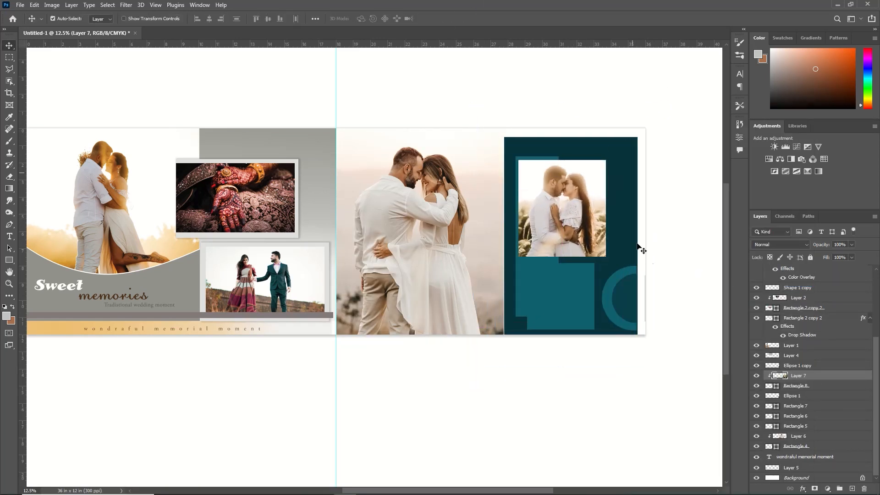
Step: Draw a rectangle about 1.68 × 5.63 in across the couple photo's outer edge and fill it with light mint
key("u")
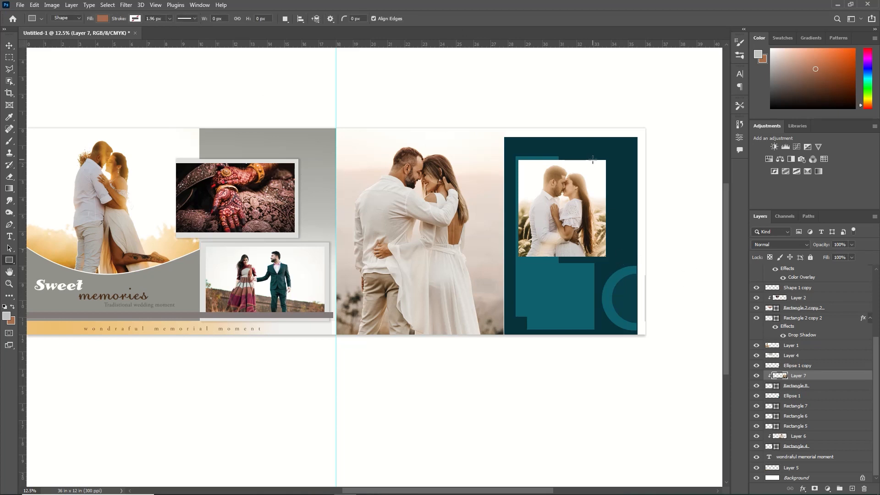
left_click_drag(592, 160, 598, 256)
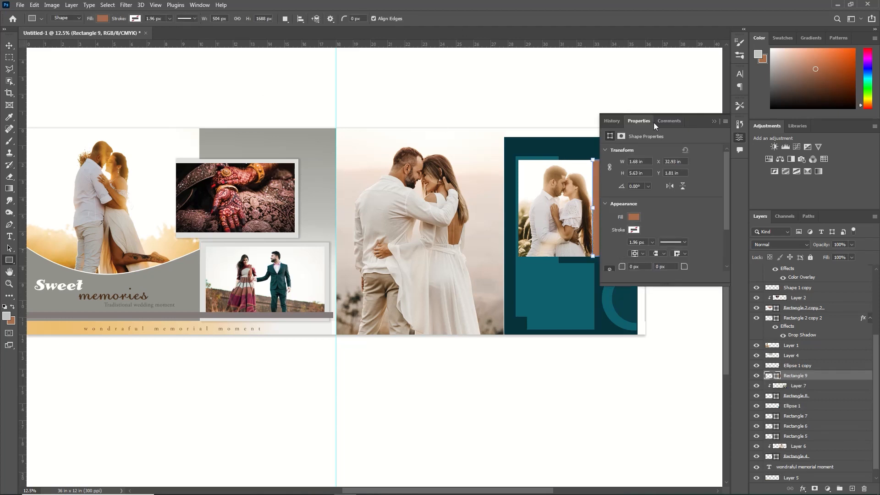
left_click(633, 217)
left_click(725, 234)
left_click(759, 401)
left_click(838, 329)
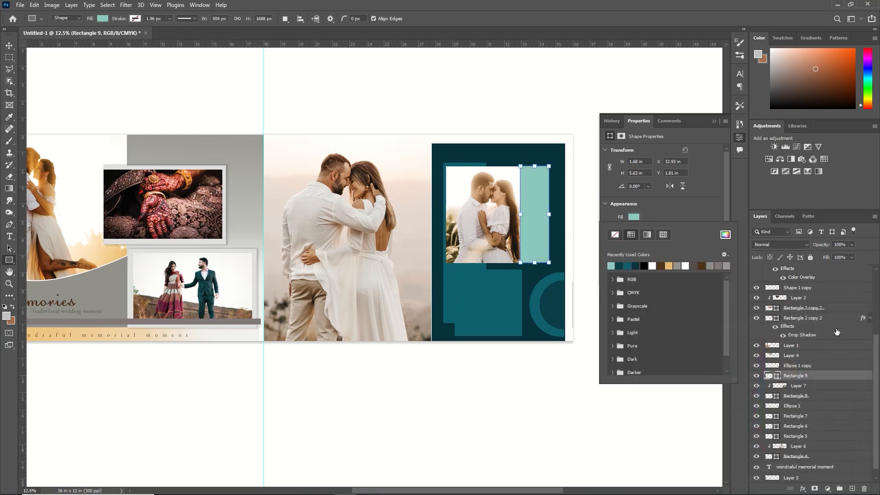
left_click(713, 122)
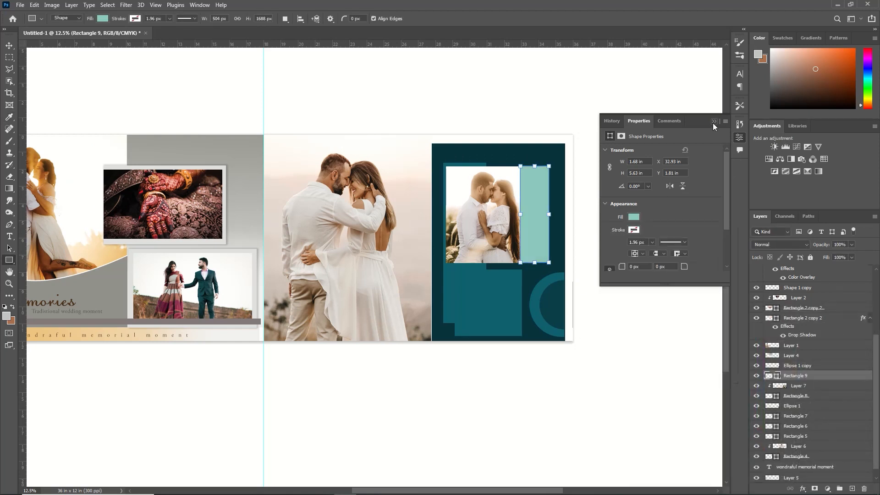
left_click(713, 122)
Step: Move the mint rectangle below the couple photo's frame in the layer order
key("v")
left_click(799, 384)
left_click_drag(803, 376, 803, 396)
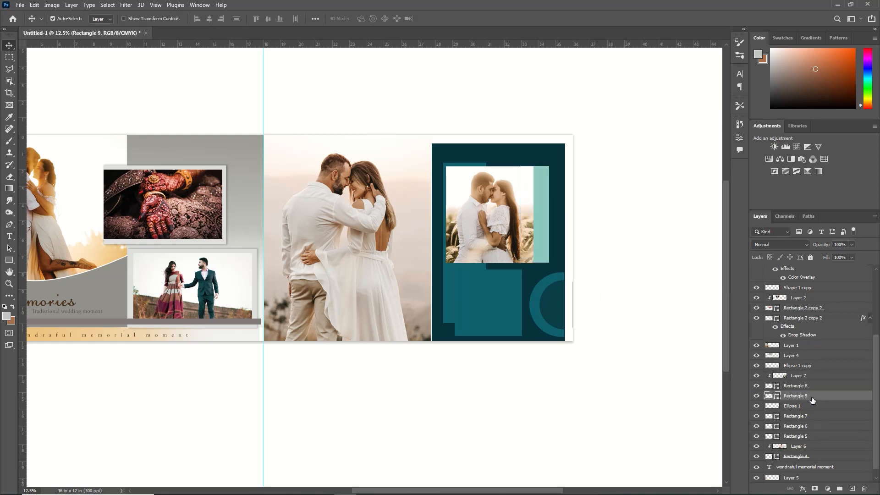
Step: Draw a mint rectangle about 5.49 × 3.33 in below the couple photo and move its layer above the dark circle
left_click(10, 262)
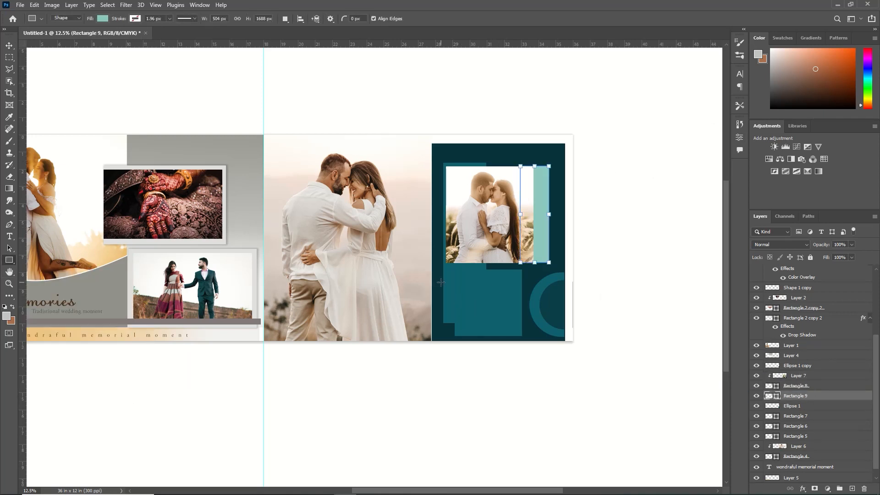
left_click_drag(461, 274, 557, 332)
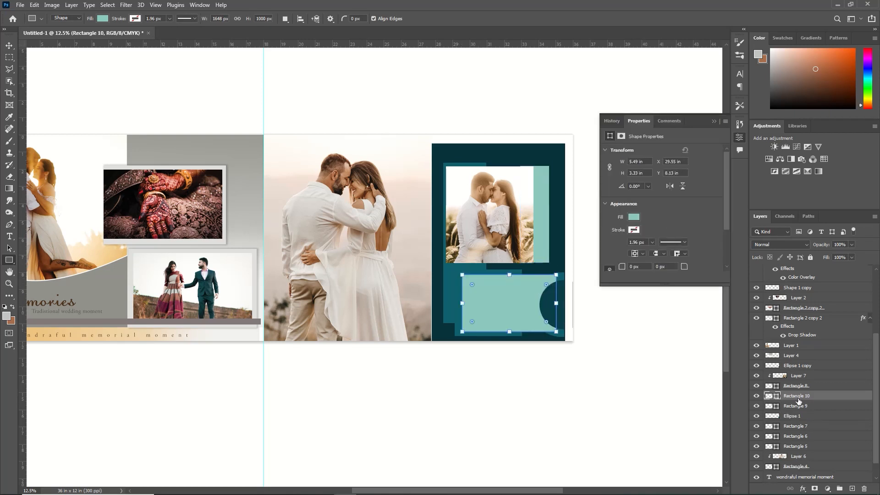
left_click(714, 122)
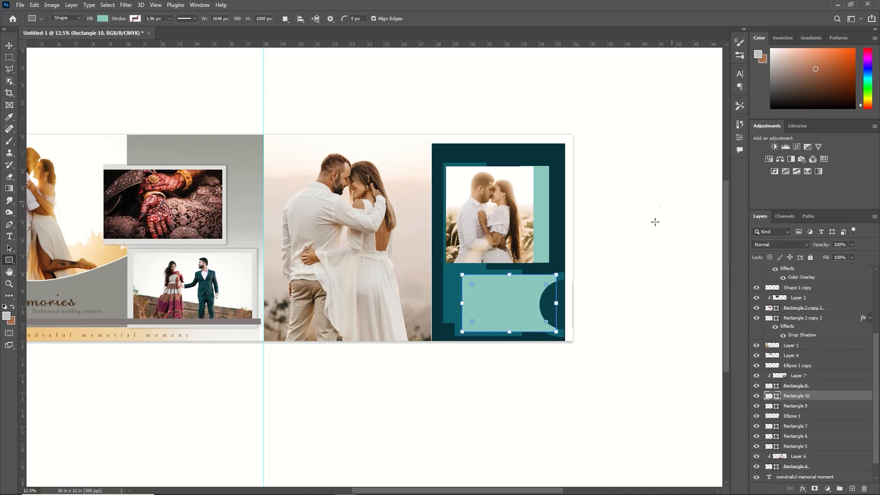
left_click(9, 46)
left_click(552, 304)
left_click(792, 387)
left_click(477, 317)
left_click_drag(780, 395, 789, 360)
Step: Duplicate the wide mint rectangle and fill the lower of the two with grey aebbb9
key("ctrl+j")
double_click(771, 376)
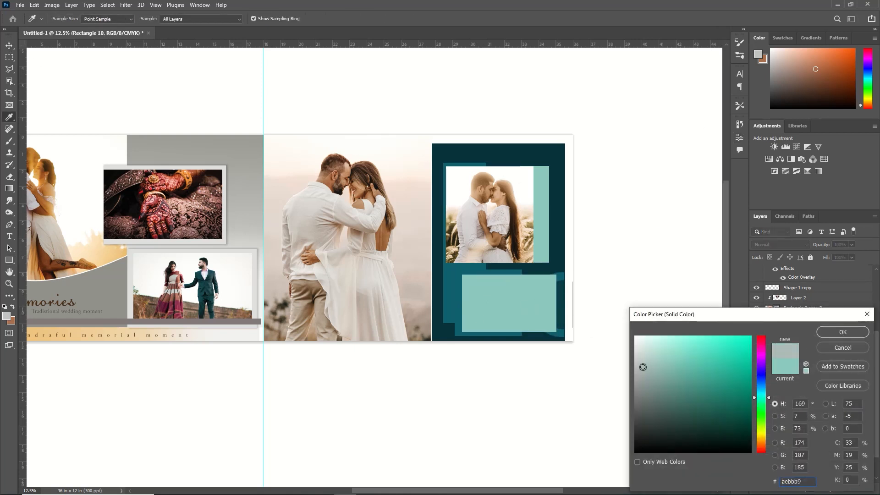
left_click(842, 333)
Step: Stretch the grey rectangle slightly outward on all four sides to form a border around its copy
key("ctrl+t")
left_click_drag(460, 306, 457, 303)
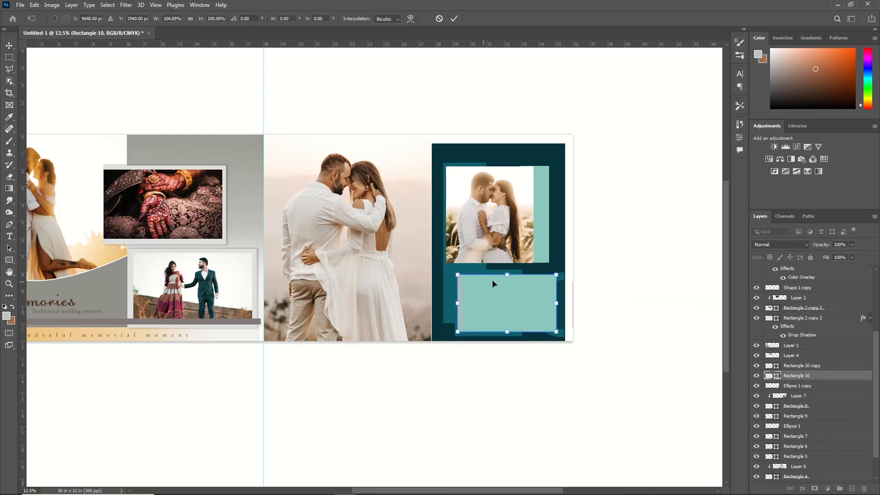
left_click_drag(509, 274, 509, 271)
left_click_drag(556, 301, 559, 303)
left_click_drag(509, 332, 509, 335)
left_click(455, 19)
Step: Fill the upper rectangle copy with black 000000
double_click(772, 366)
left_click_drag(724, 426, 734, 455)
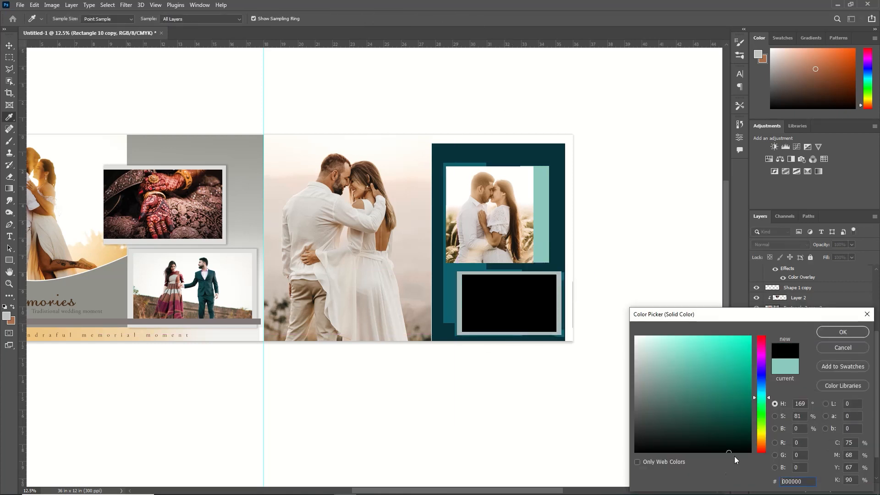
left_click(845, 333)
Step: Place the bridal hands photo from the 5467615 file over the black rectangle, scaled to 34.54%
key("v")
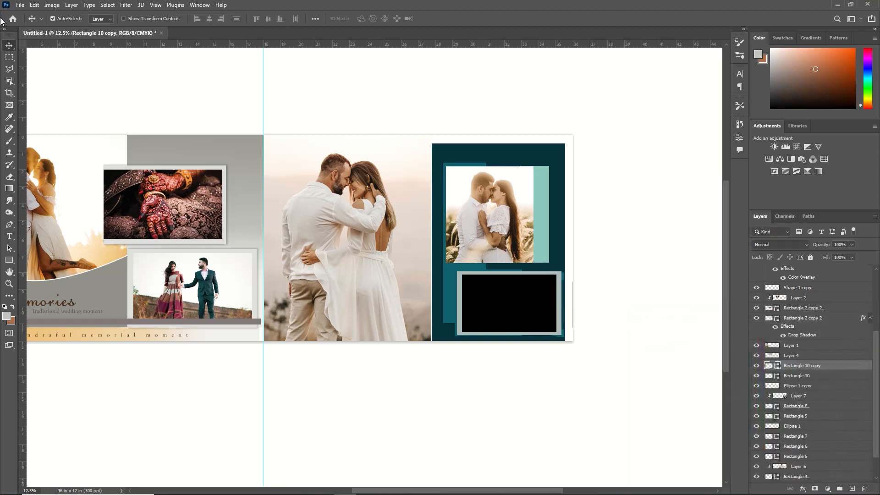
left_click(20, 5)
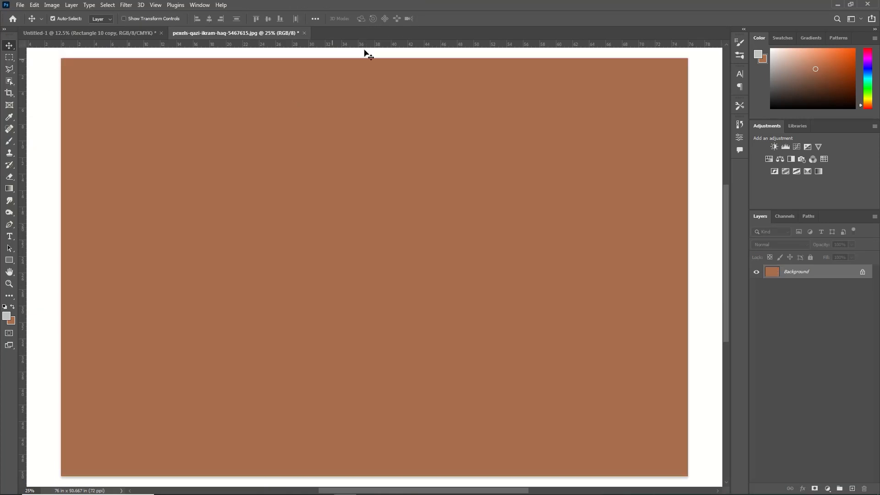
key("ctrl+w")
left_click(436, 187)
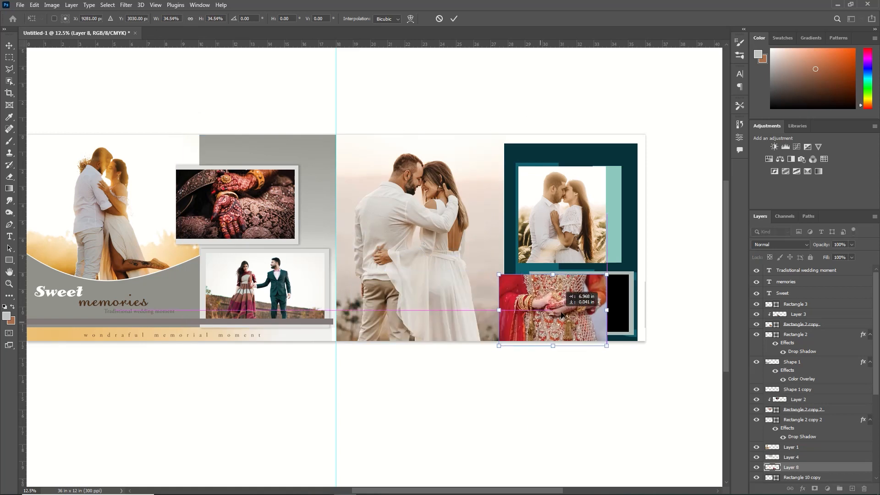
left_click_drag(875, 275, 876, 322)
key("Return")
Step: Clip the bridal hands photo to the black rectangle and adjust its position within the frame
right_click(823, 387)
left_click(738, 283)
key("shift+Down")
key("shift+Down")
key("shift+Down")
key("shift+Down")
key("shift+Down")
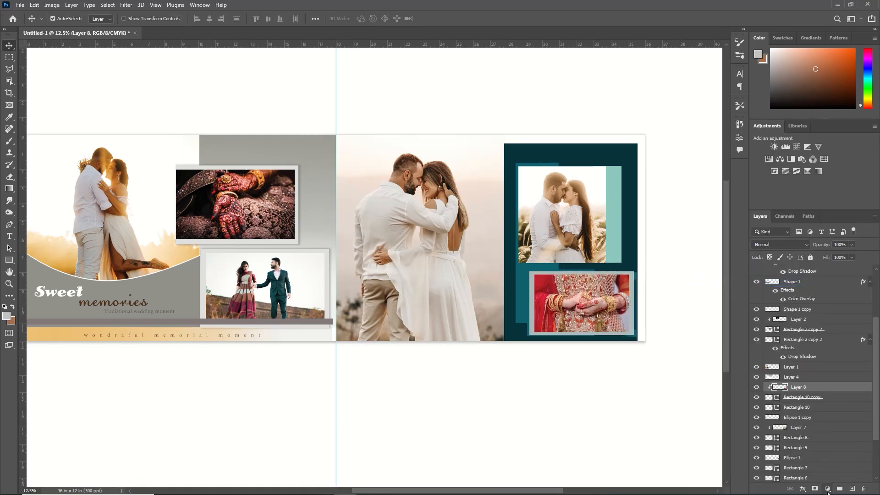
Step: Add a Black & White adjustment with the Default preset, clipped to the bridal hands photo
left_click(827, 488)
left_click(828, 419)
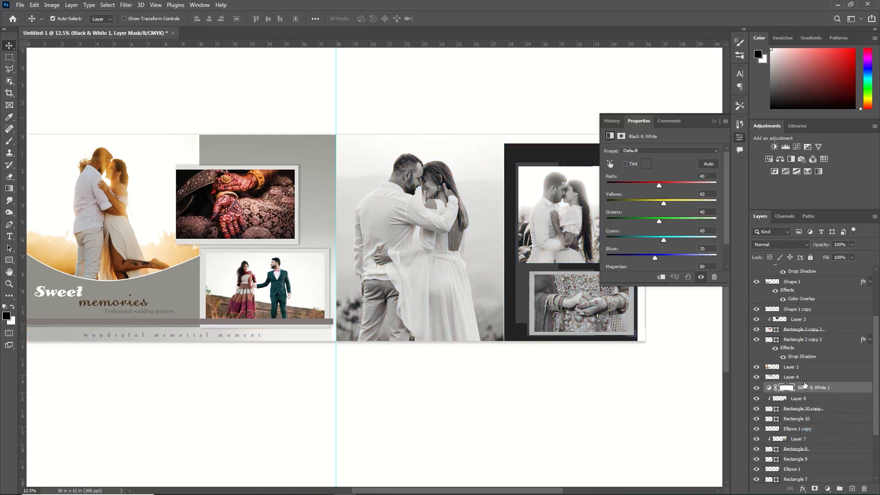
left_click(662, 276)
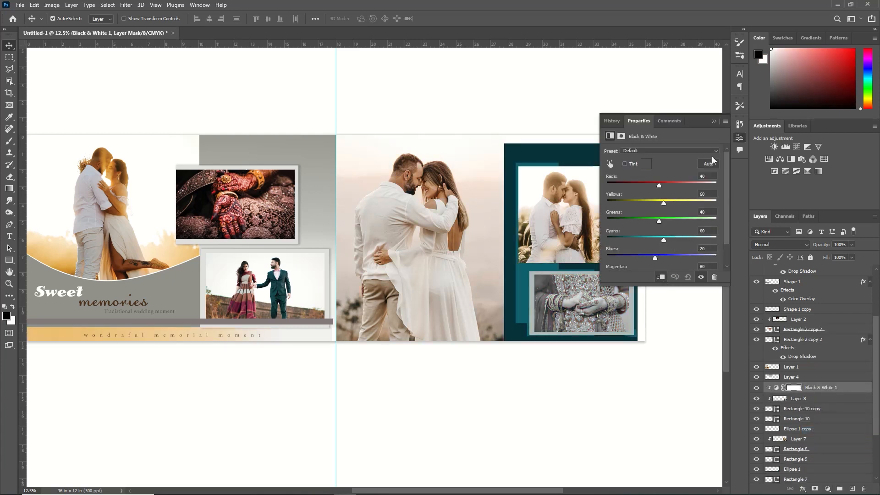
left_click(714, 121)
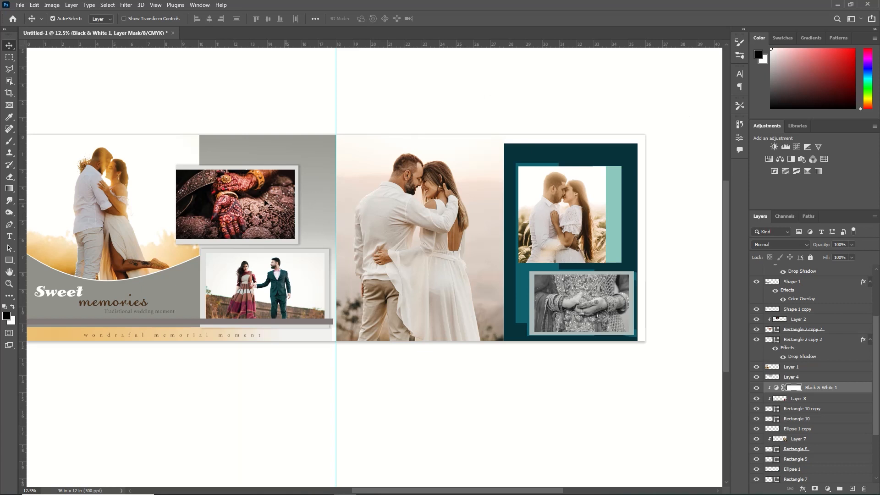
Step: Add a Black & White adjustment clipped to the framed henna hands photo on the opposite page
left_click(264, 205)
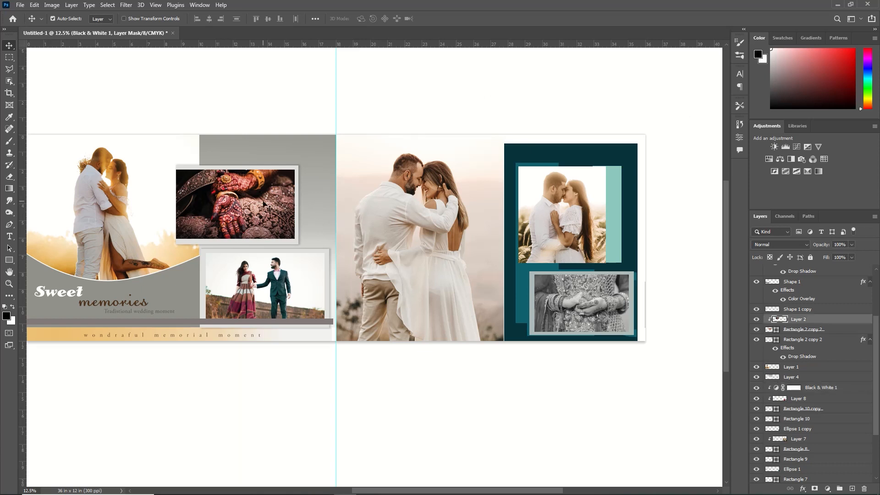
left_click(827, 489)
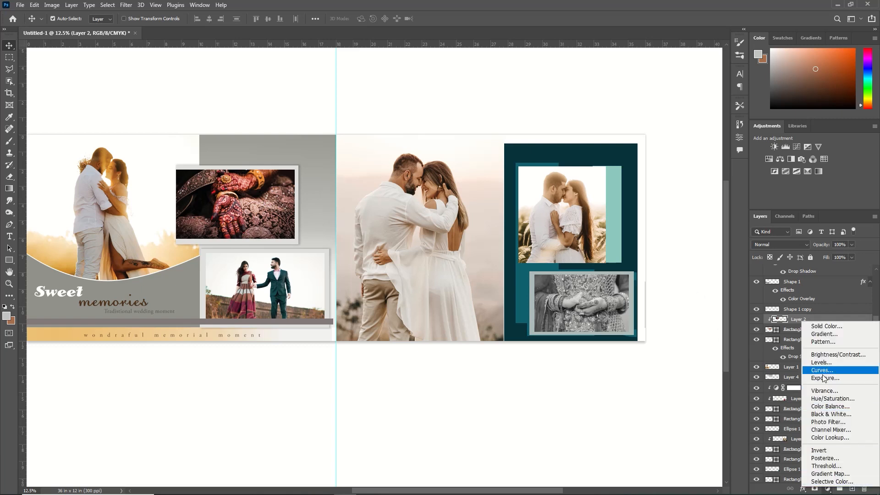
left_click(824, 413)
left_click(661, 277)
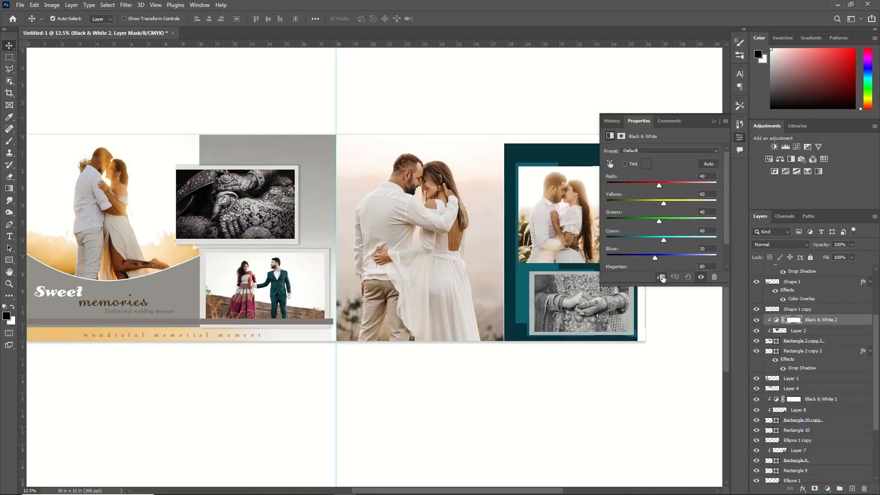
left_click(713, 120)
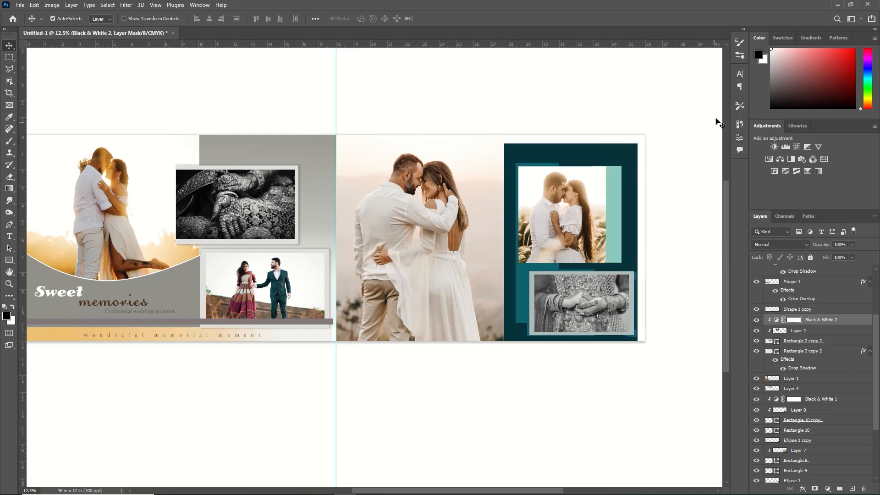
Step: Add the title TRADITIONAL WEDDING CEREMONY in Adobe Garamond Pro Regular, 24 pt, above the couple photo on the teal panel
scroll(717, 122, "left", 2)
left_click(10, 236)
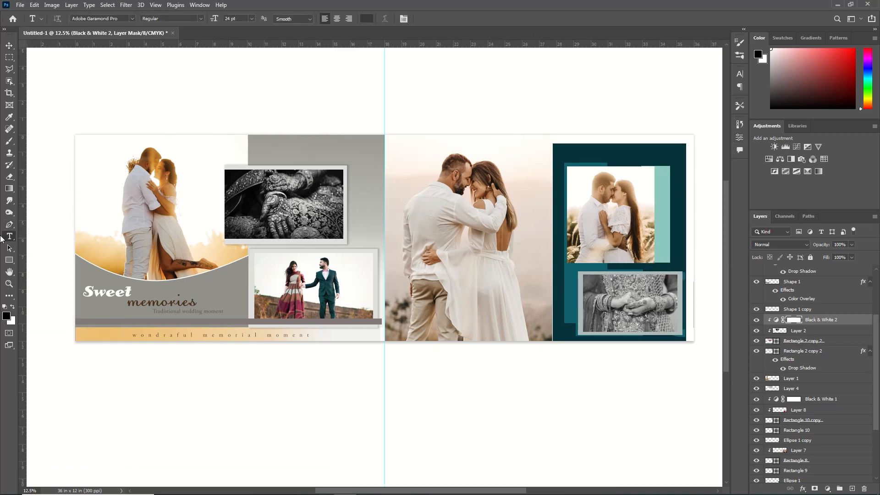
left_click(572, 157)
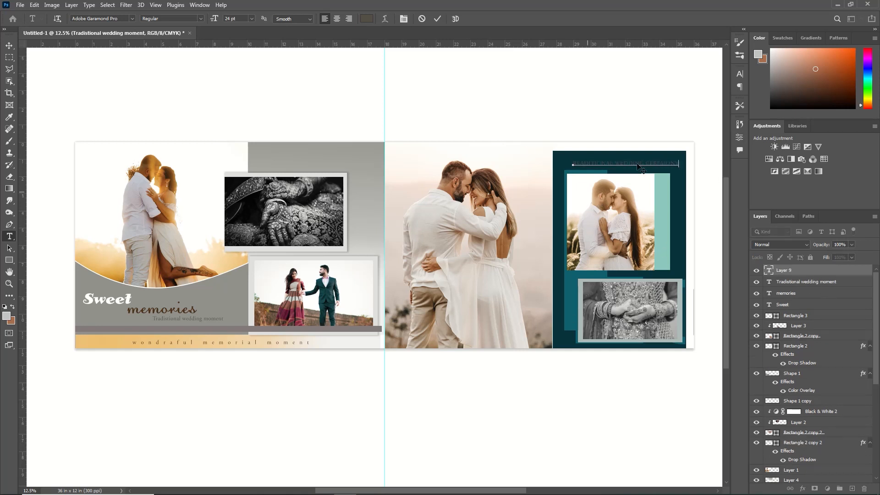
Step: Colour the whole TRADITIONAL WEDDING CEREMONY title with the dark teal 08333b sampled from the panel
left_click(366, 18)
left_click(680, 218)
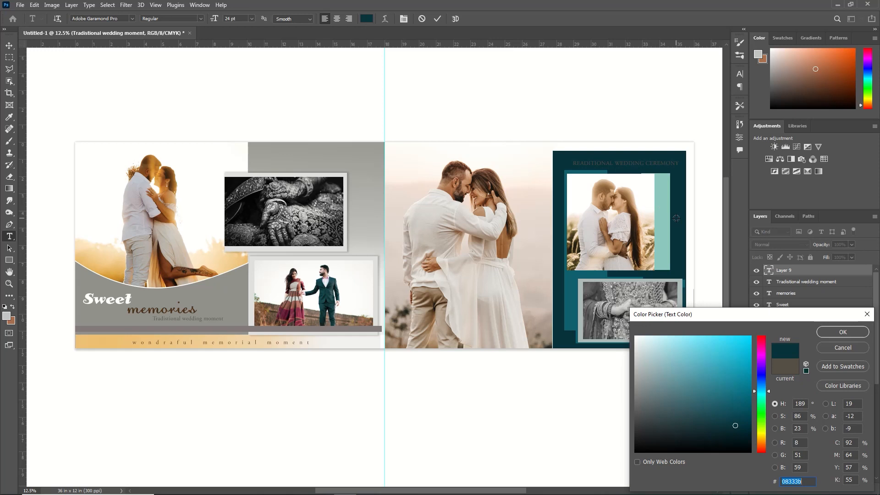
left_click(846, 349)
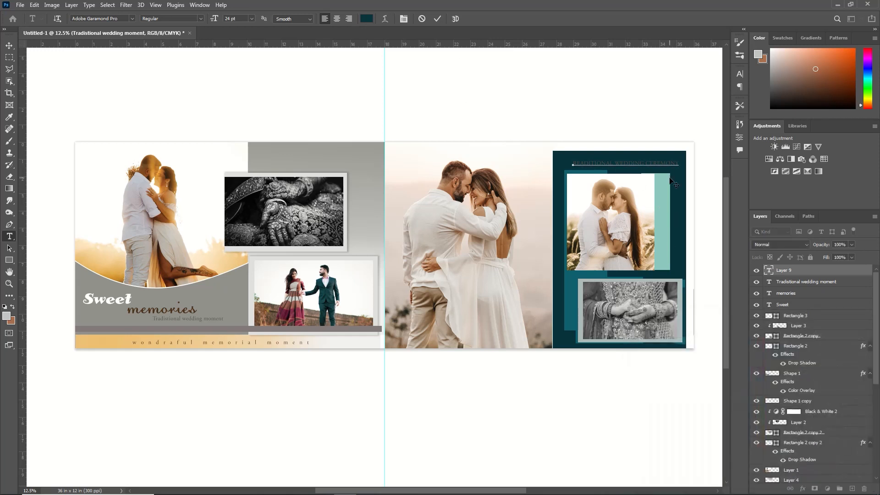
left_click_drag(680, 164, 559, 138)
left_click(366, 18)
left_click(680, 220)
left_click(841, 333)
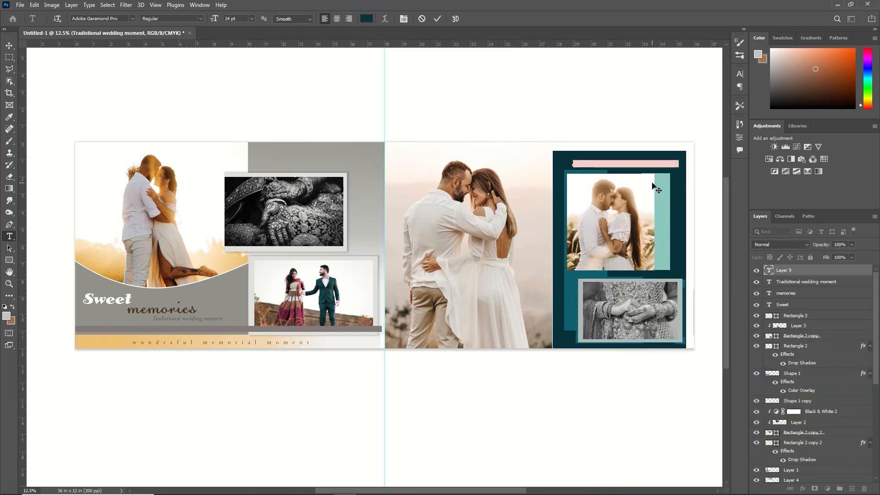
Step: Rotate the wedding ceremony title 90° clockwise, then scale and place it vertically inside the mint strip beside the framed couple photo
key("ctrl+t")
left_click(714, 71)
key("ctrl+t")
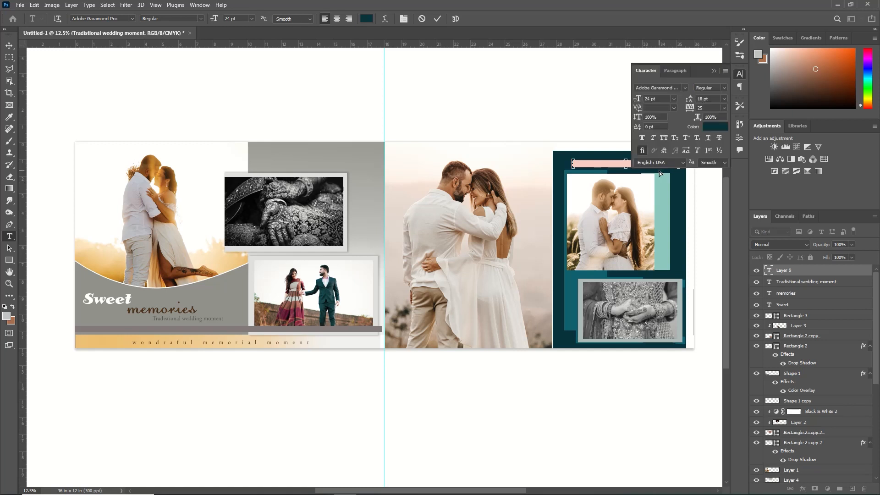
key("ctrl+t")
left_click(10, 45)
key("ctrl+t")
right_click(655, 165)
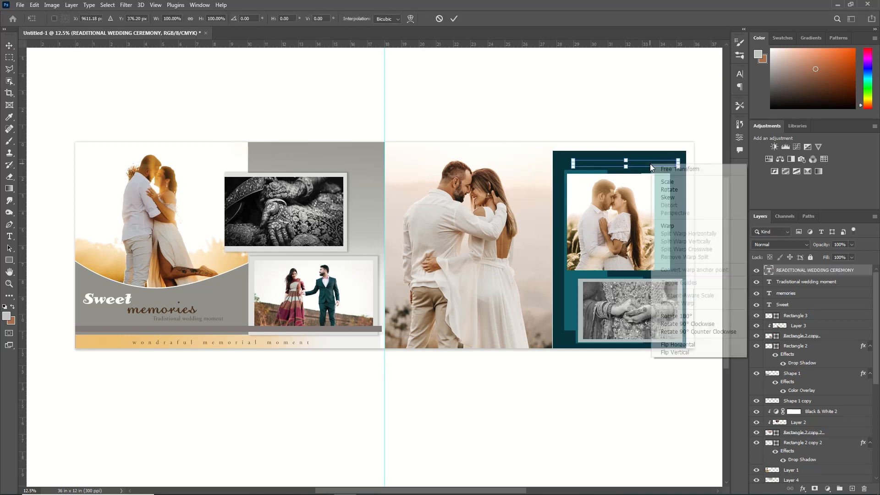
left_click(672, 324)
left_click_drag(626, 193, 660, 218)
left_click_drag(663, 161, 664, 176)
left_click(454, 18)
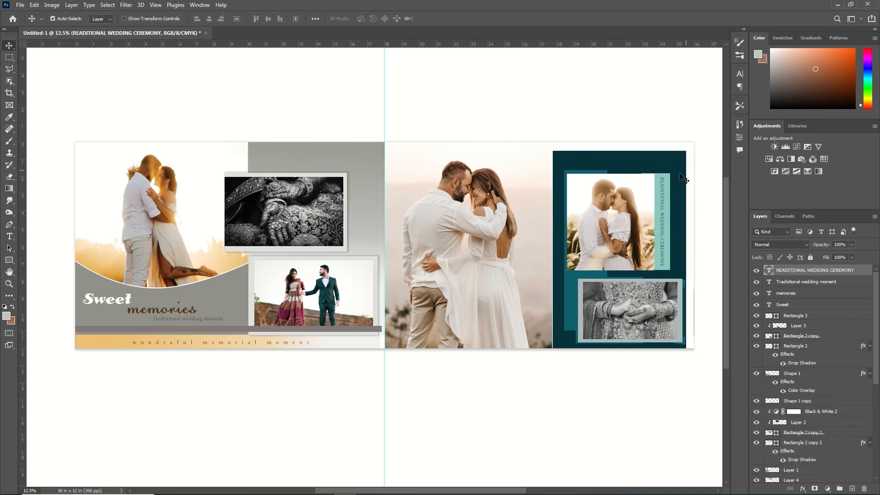
Step: Correct the spelling of the vertical title so it reads TRADITIONAL WEDDING CEREMONY
key("t")
left_click(660, 178)
type("T")
key("ctrl+Return")
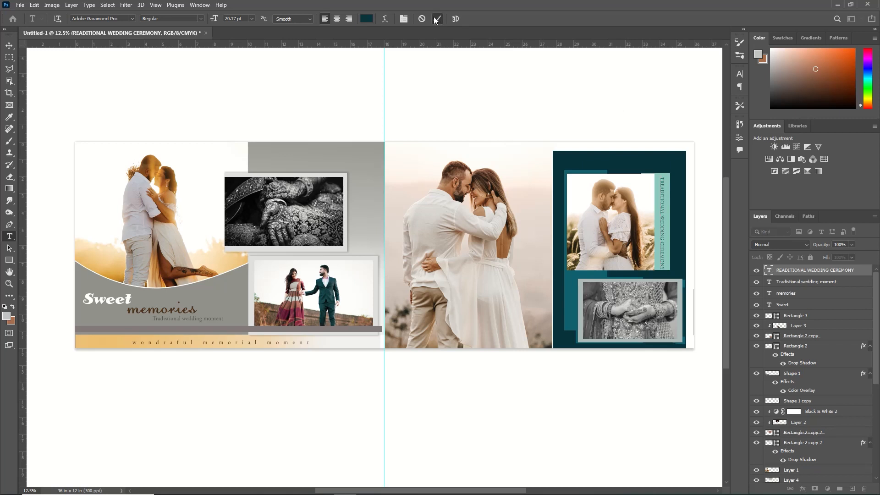
left_click(665, 186)
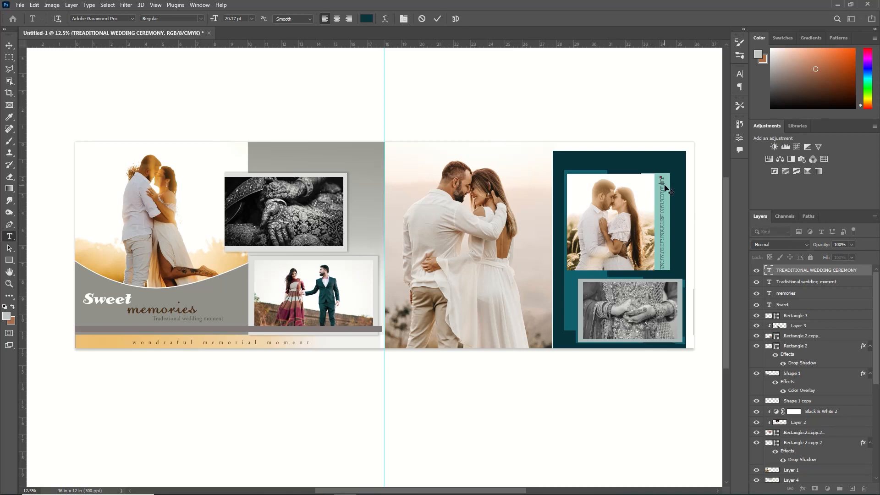
key("BackSpace")
key("ctrl+Return")
key("v")
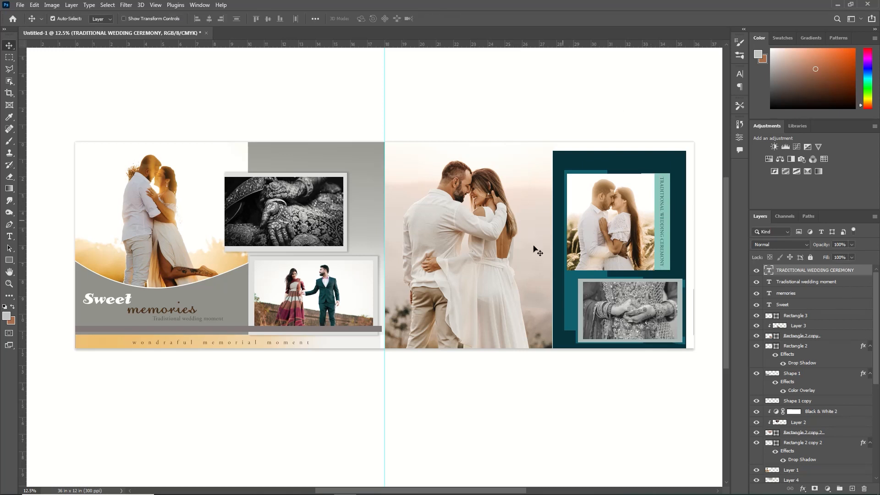
Step: Add a Solid Color fill layer above the large couple photo, using the lighter teal sampled from the adjacent panel's accent shape
left_click(531, 260)
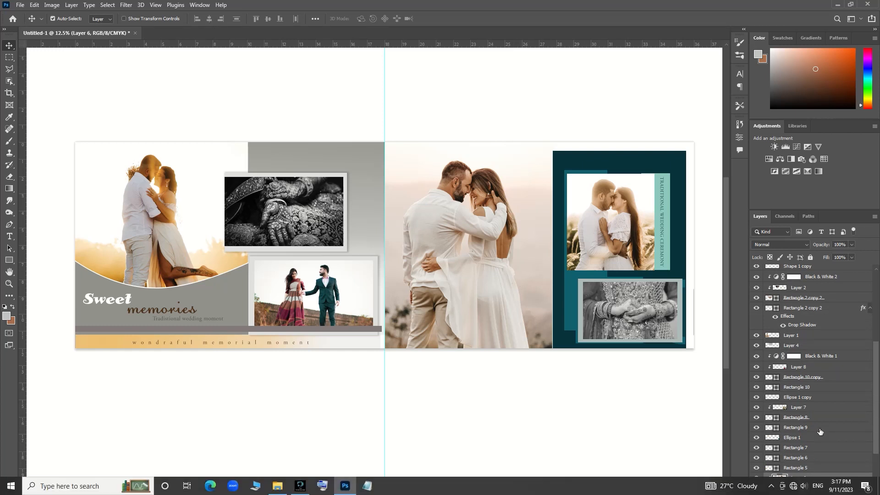
left_click(828, 488)
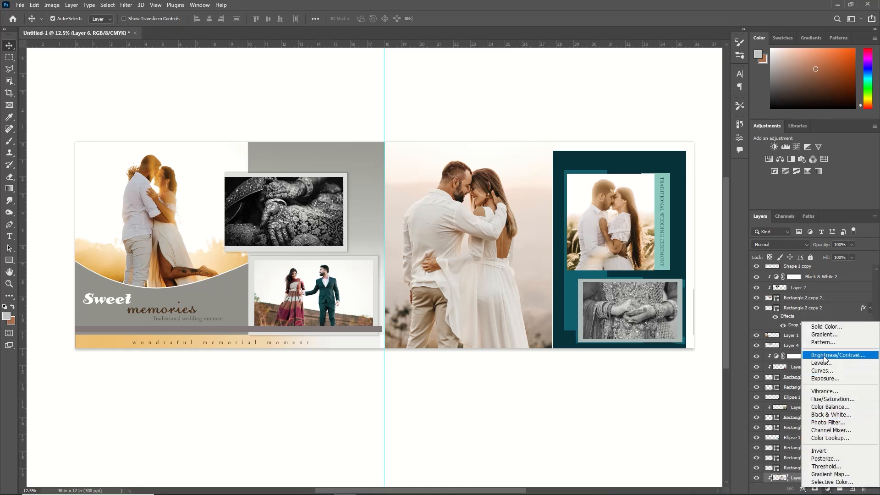
left_click(828, 327)
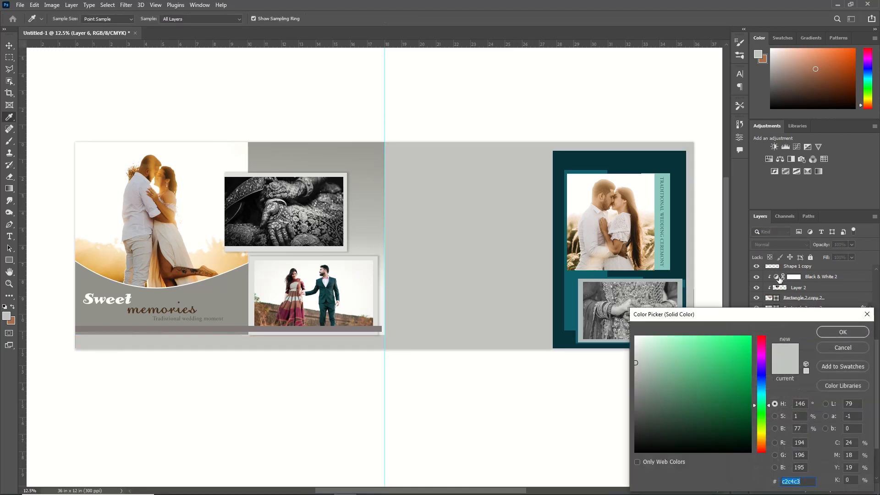
left_click(571, 298)
left_click(841, 333)
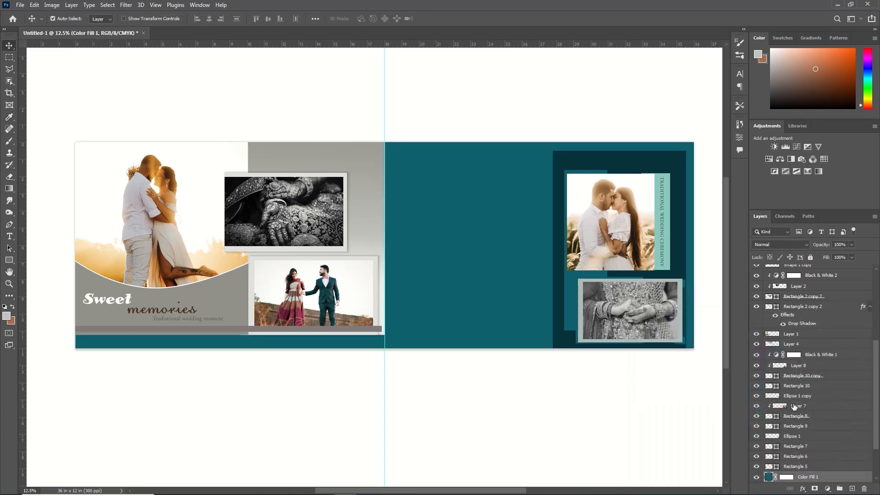
Step: Clip the teal fill layer to the large couple photo and set its blend mode to Color
scroll(808, 384, "down", 3)
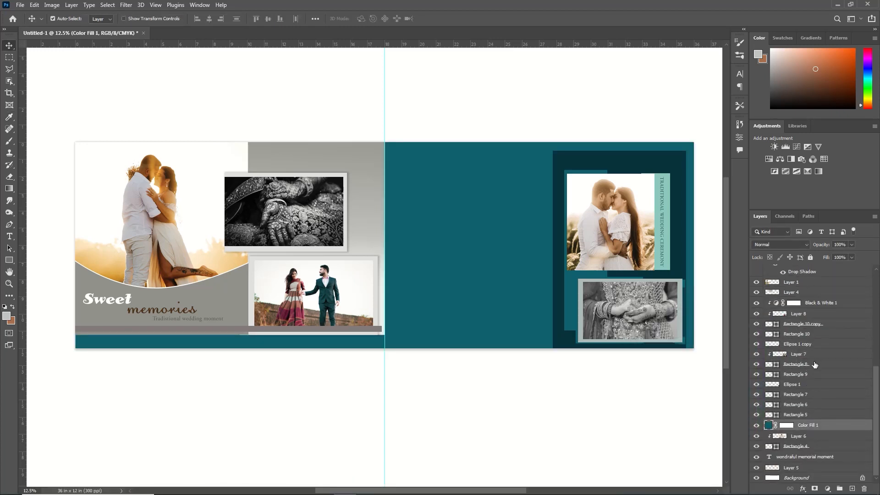
right_click(841, 429)
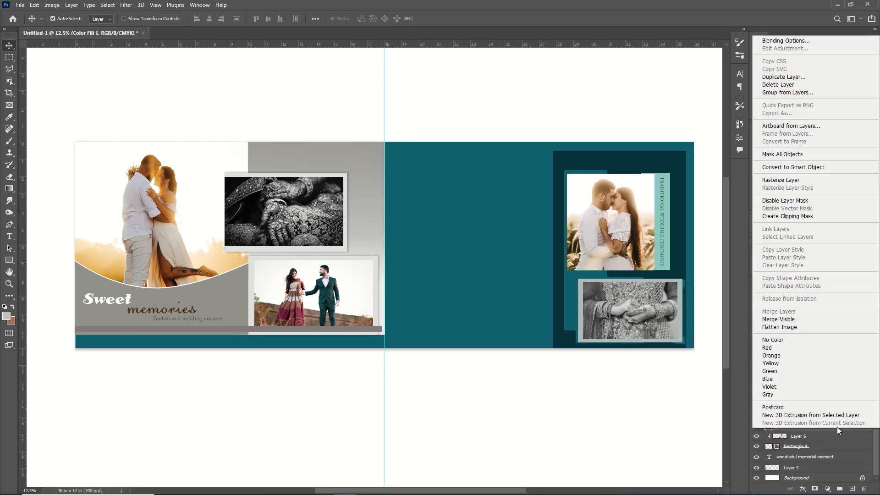
left_click(795, 216)
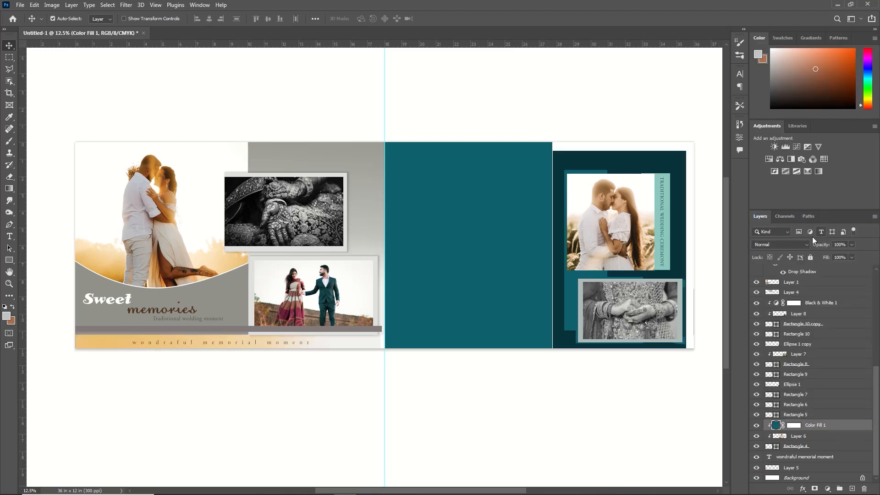
left_click(801, 245)
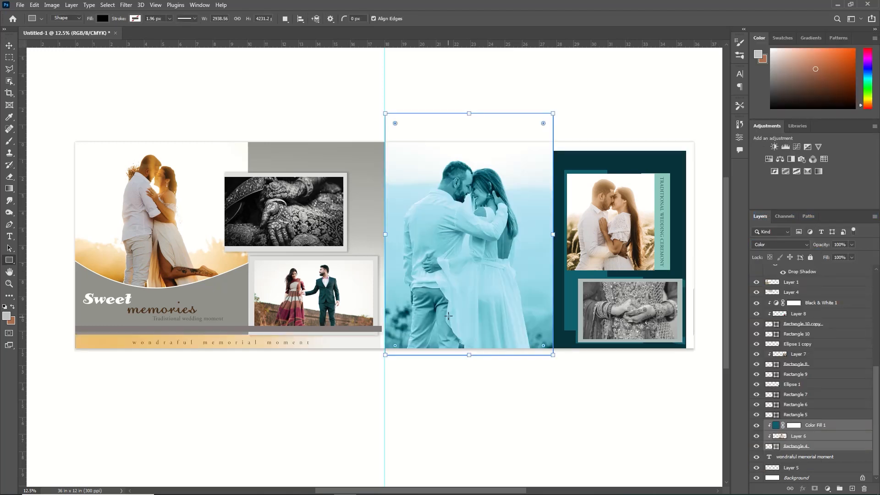
Step: Draw a rectangle about 3.89 × 1.47 in at the lower inner edge of the large couple photo and fill it with the recent teal
key("Return")
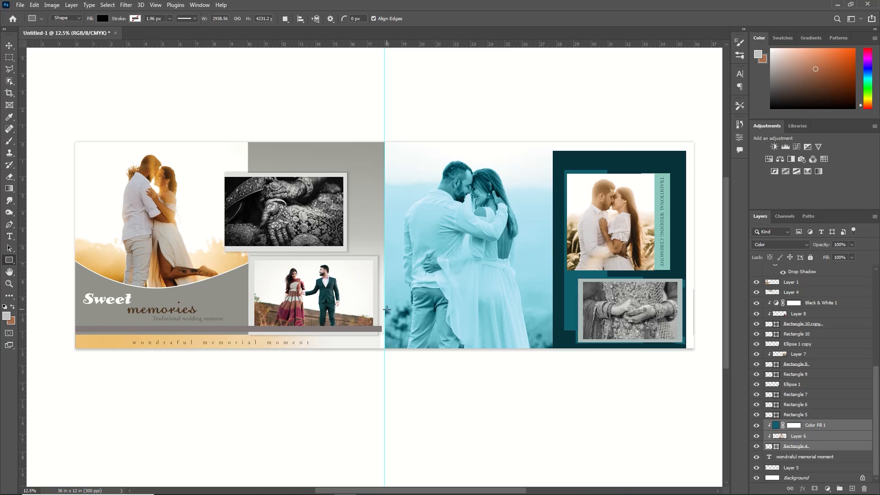
left_click_drag(385, 309, 452, 333)
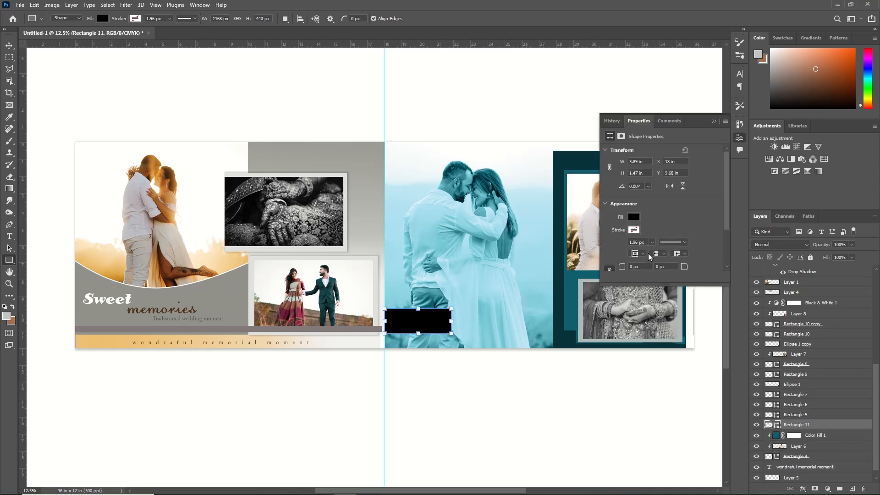
left_click(634, 217)
left_click(615, 265)
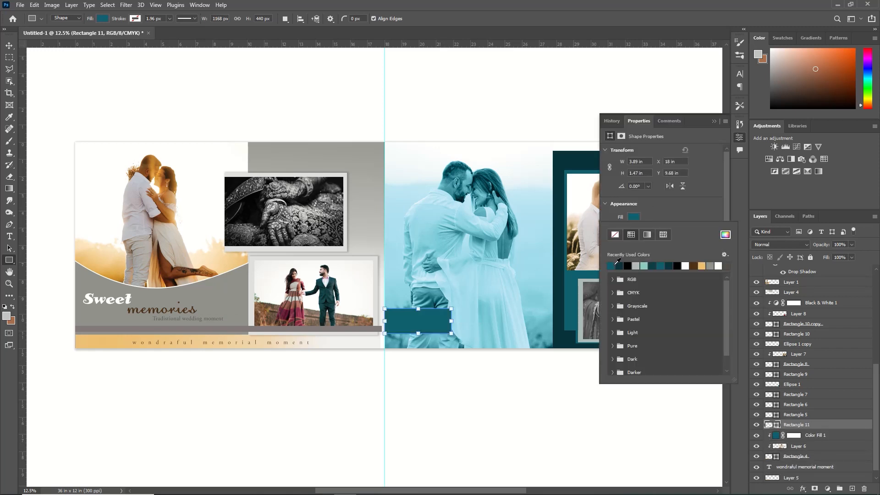
left_click(713, 121)
Step: Move the teal rectangle against the dark teal panel's edge over the couple photo and lower its opacity to 50%
left_click_drag(824, 245, 815, 247)
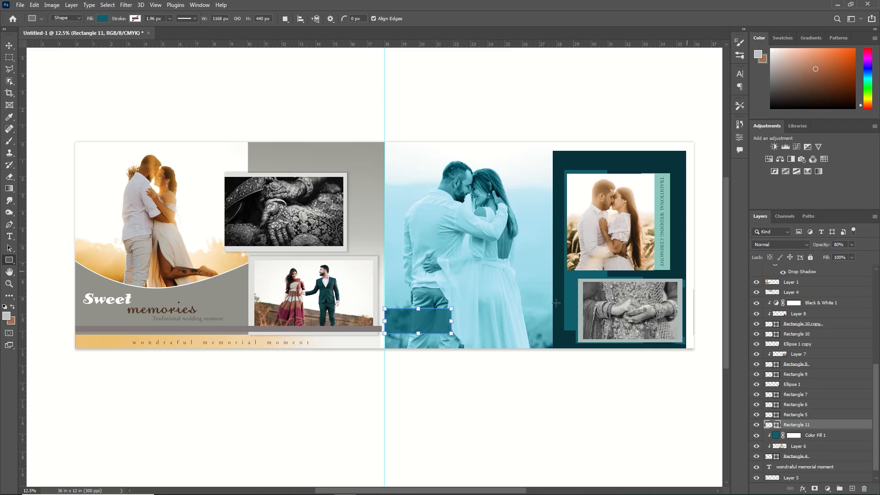
key("v")
left_click_drag(414, 320, 515, 315)
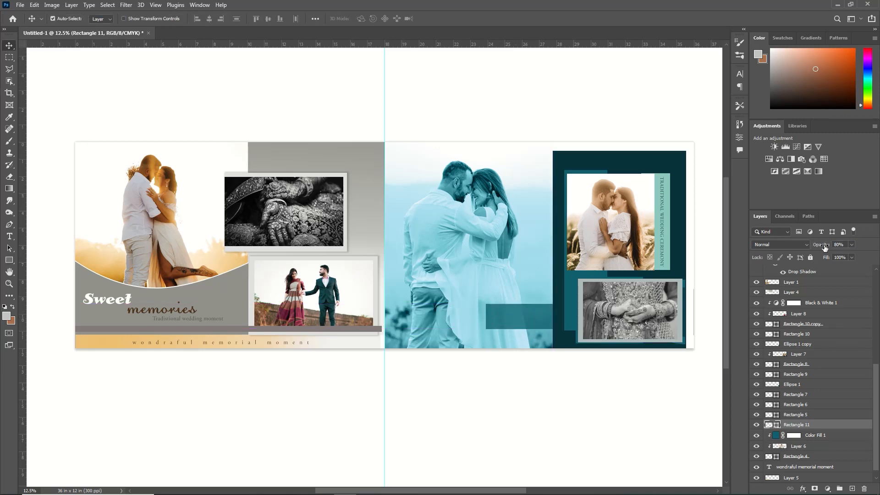
left_click_drag(825, 246, 811, 249)
Step: Replace the placeholder text in the teal rectangle with the title WEDDING and set its size to 48 pt
key("t")
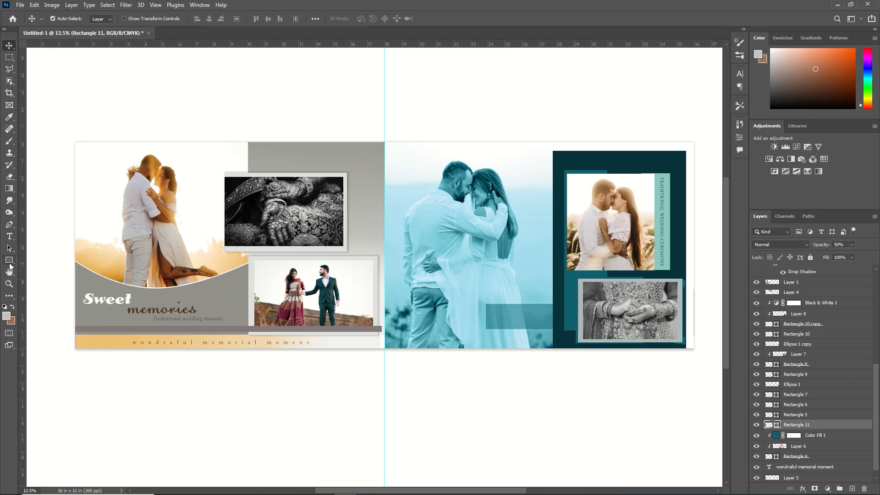
left_click(493, 316)
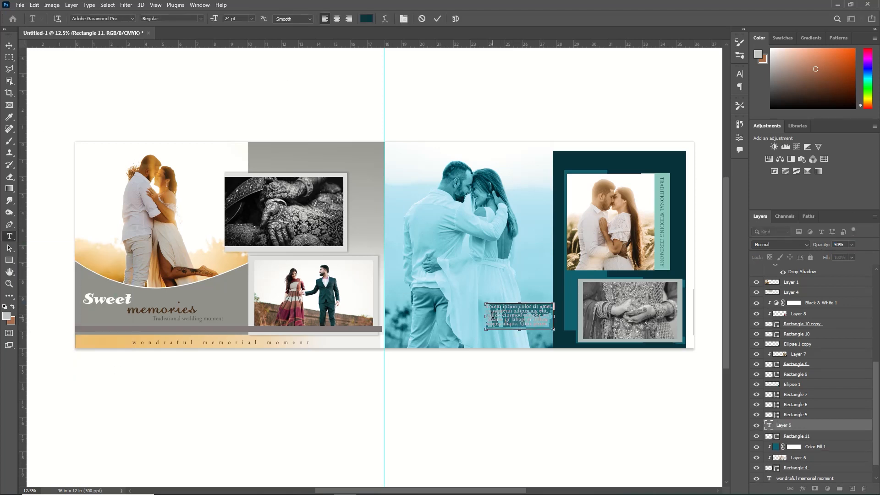
key("Delete")
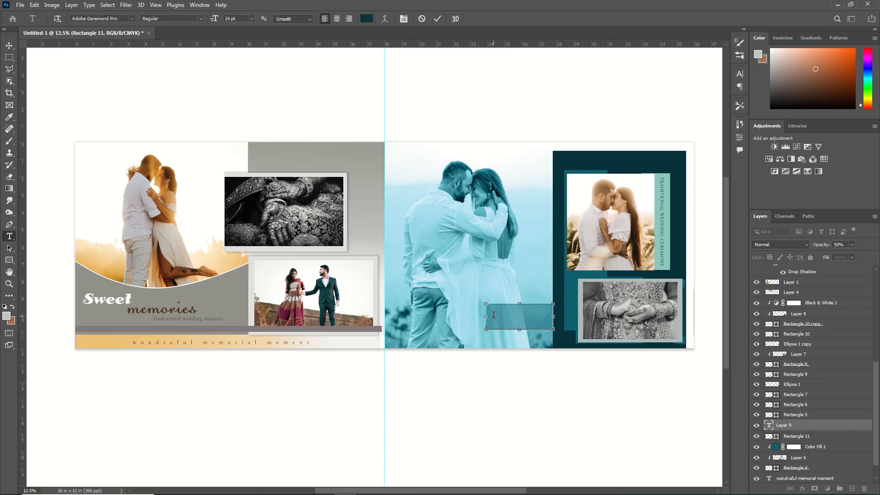
key("ctrl+a")
left_click(251, 19)
left_click(249, 113)
left_click(200, 19)
left_click(132, 24)
left_click(251, 19)
left_click(241, 123)
Step: Set the WEDDING title in Minion Variable Concept Regular, keep the dark teal 08333b colour, and commit the text
left_click(131, 19)
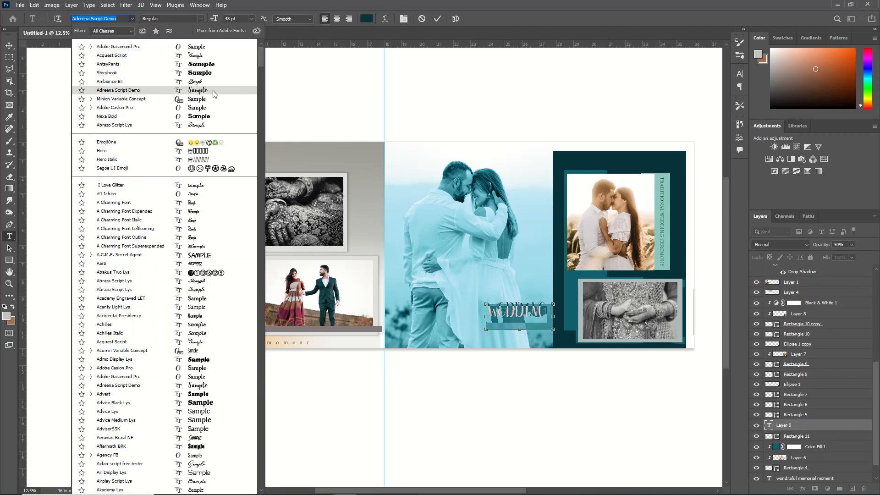
left_click(739, 137)
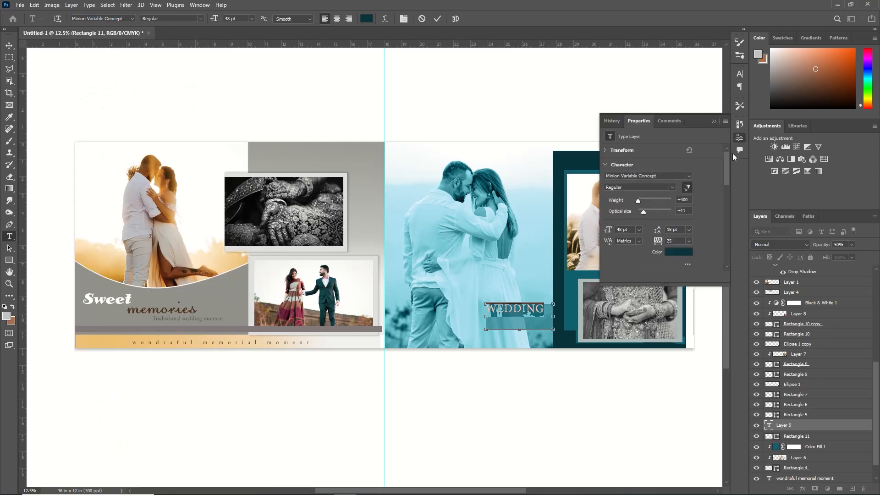
left_click(713, 122)
left_click(367, 19)
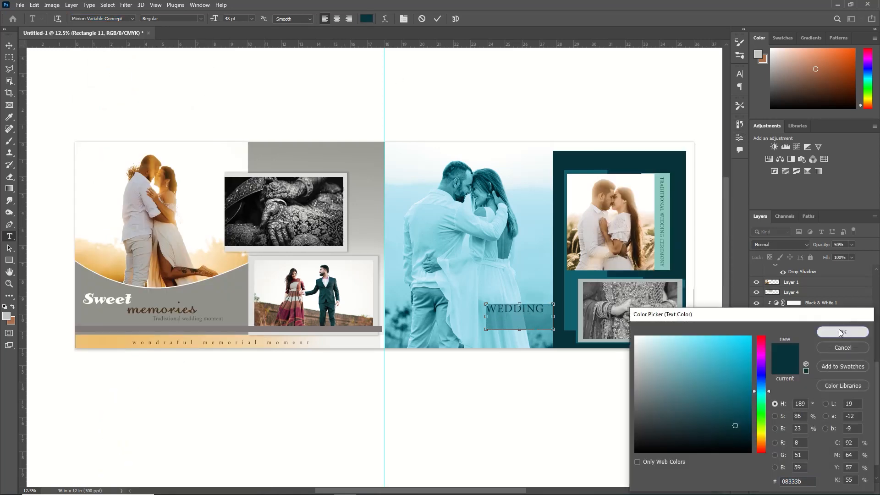
key("Return")
left_click(437, 19)
Step: Nudge the WEDDING title until it sits centred on the semi-transparent teal rectangle
left_click(9, 46)
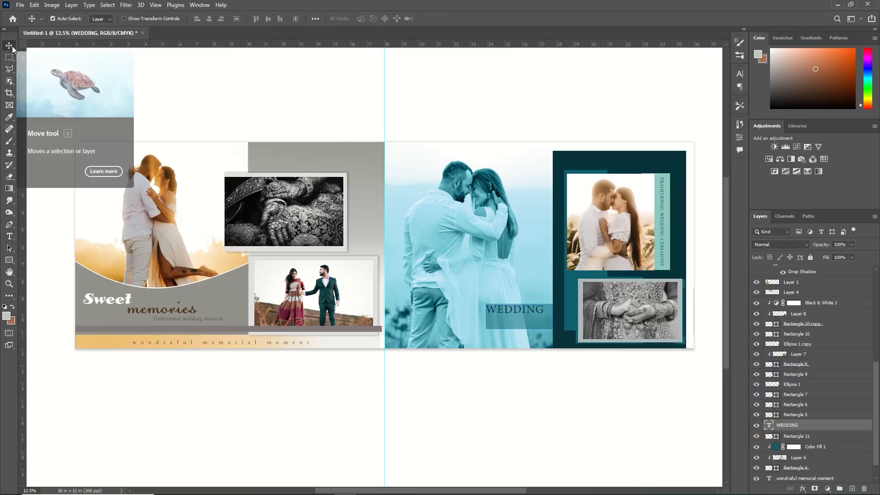
key("shift+Right")
key("shift+Right")
key("shift+Right")
key("shift+Down")
key("shift+Down")
key("shift+Down")
key("shift+Down")
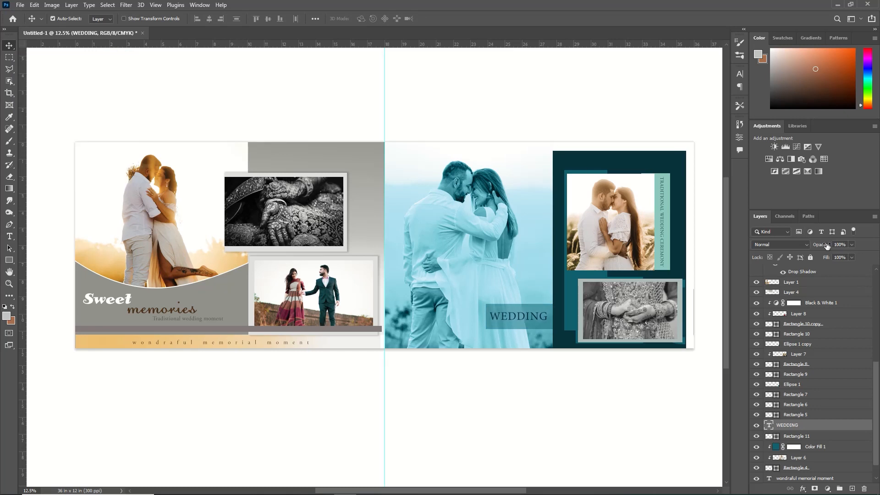
Step: Lower the WEDDING title's opacity to 65% and remove the vertical guide between the two pages
left_click_drag(825, 246, 815, 246)
left_click_drag(385, 380, 10, 350)
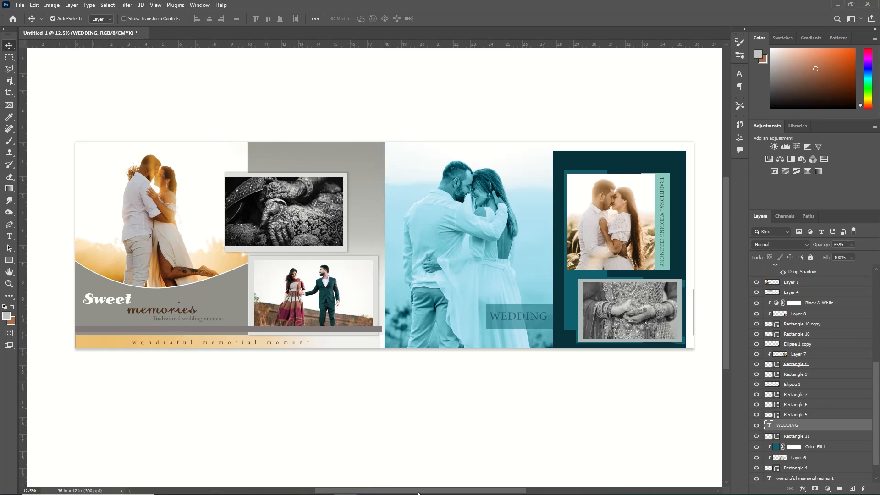
Step: Examine both pages of the album spread up close at 25%, and finish with the whole spread fitted in view
left_click_drag(418, 493, 200, 489)
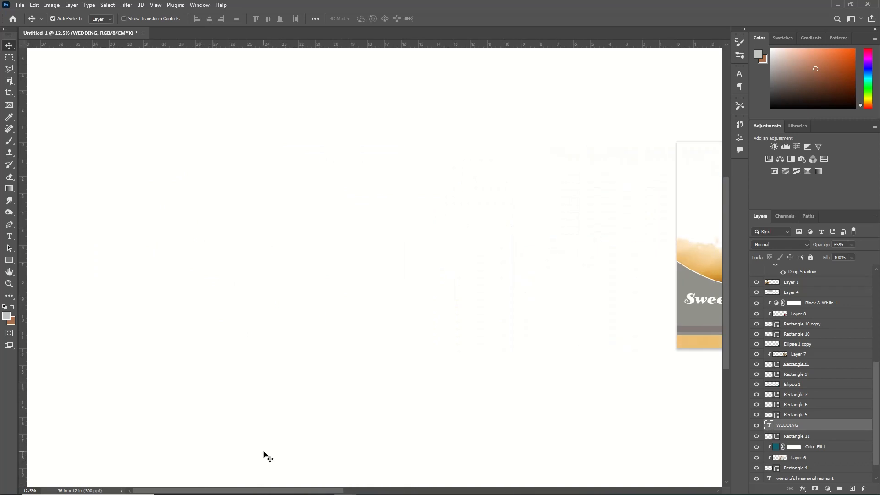
key("ctrl+plus")
key("ctrl+plus")
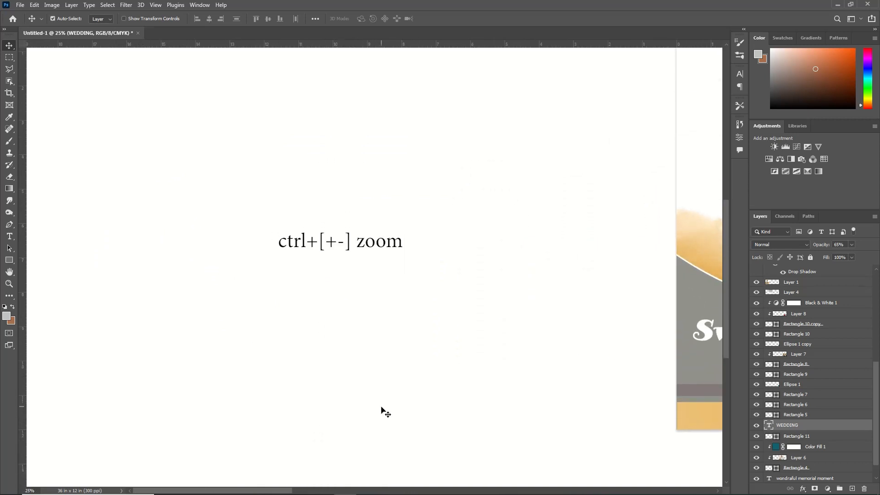
scroll(365, 364, "up", 2)
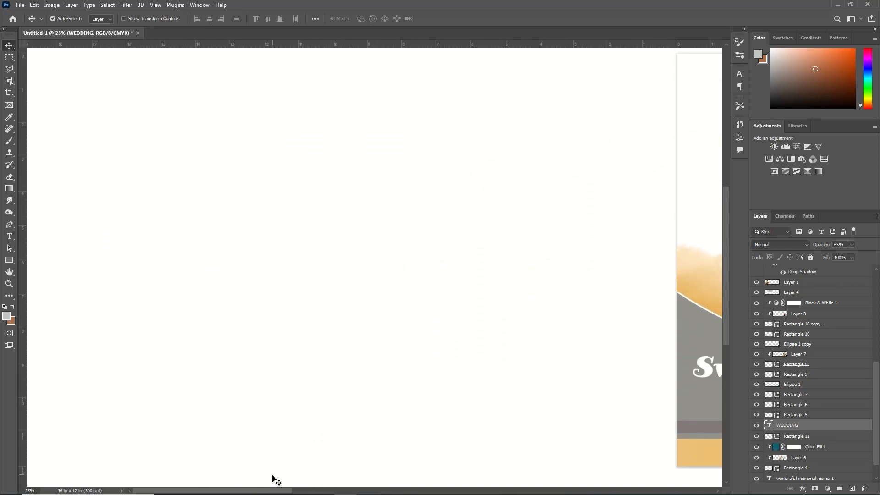
left_click_drag(263, 491, 412, 492)
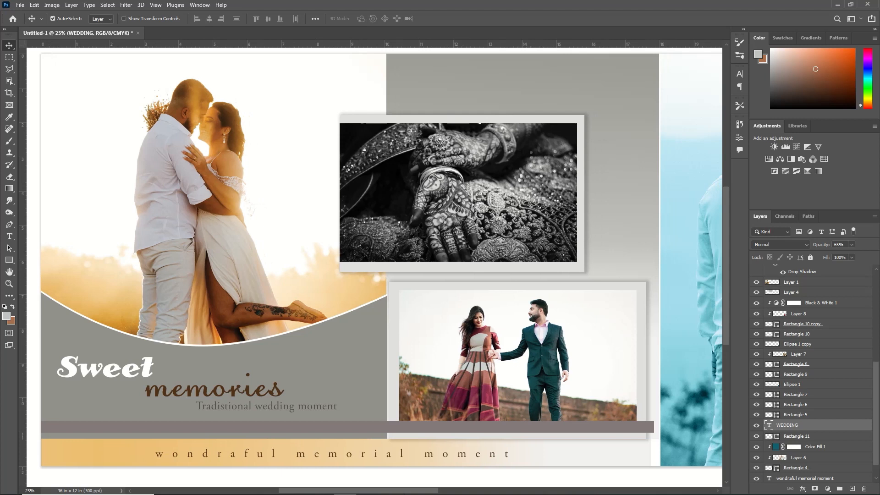
left_click_drag(412, 492, 548, 492)
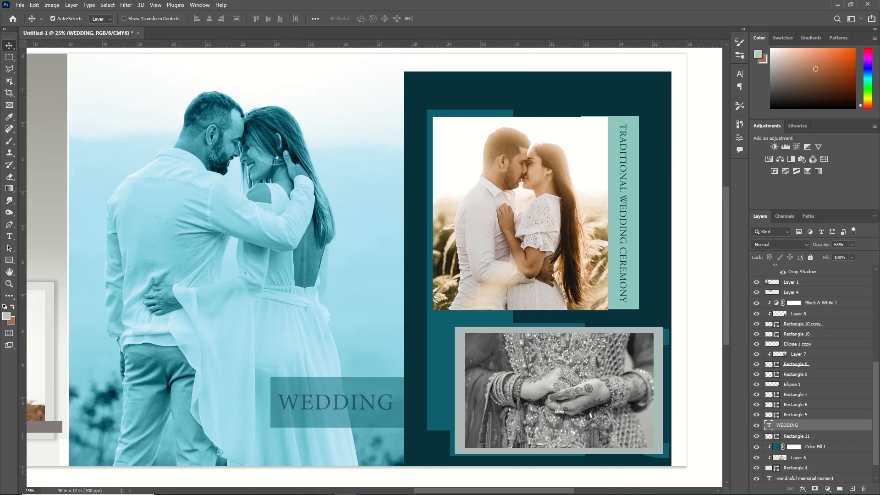
left_click_drag(548, 492, 409, 492)
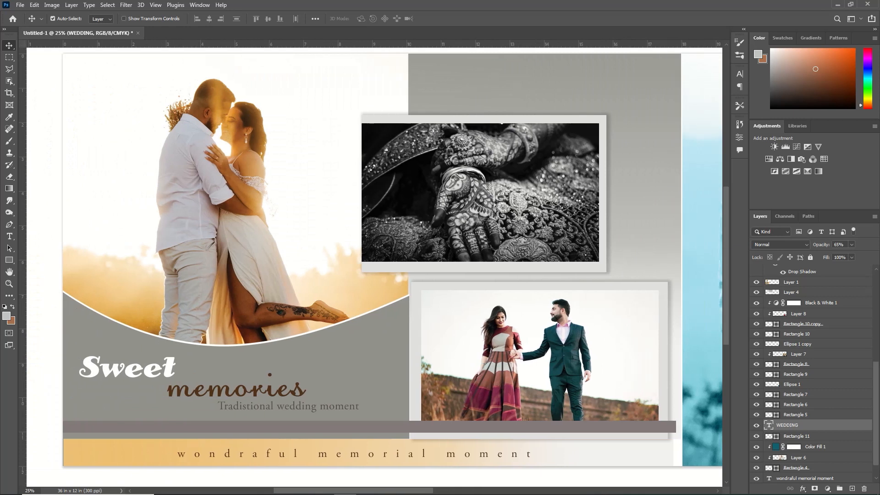
key("ctrl")
key("ctrl+0")
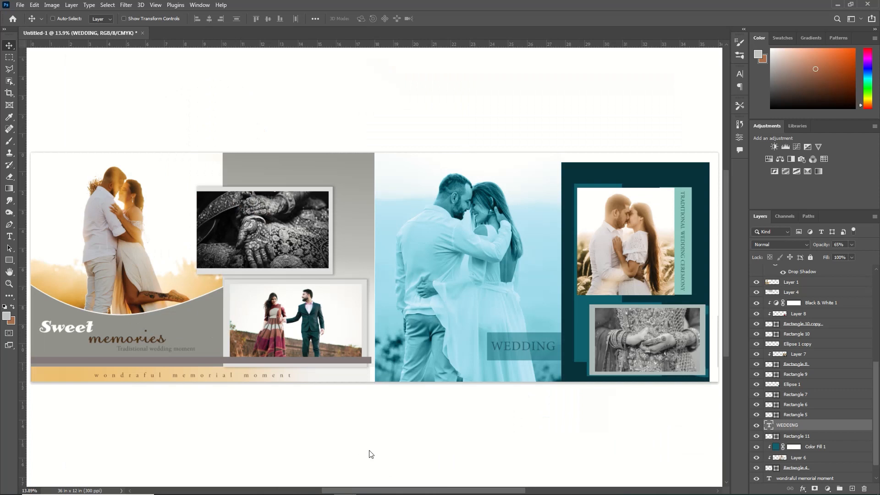